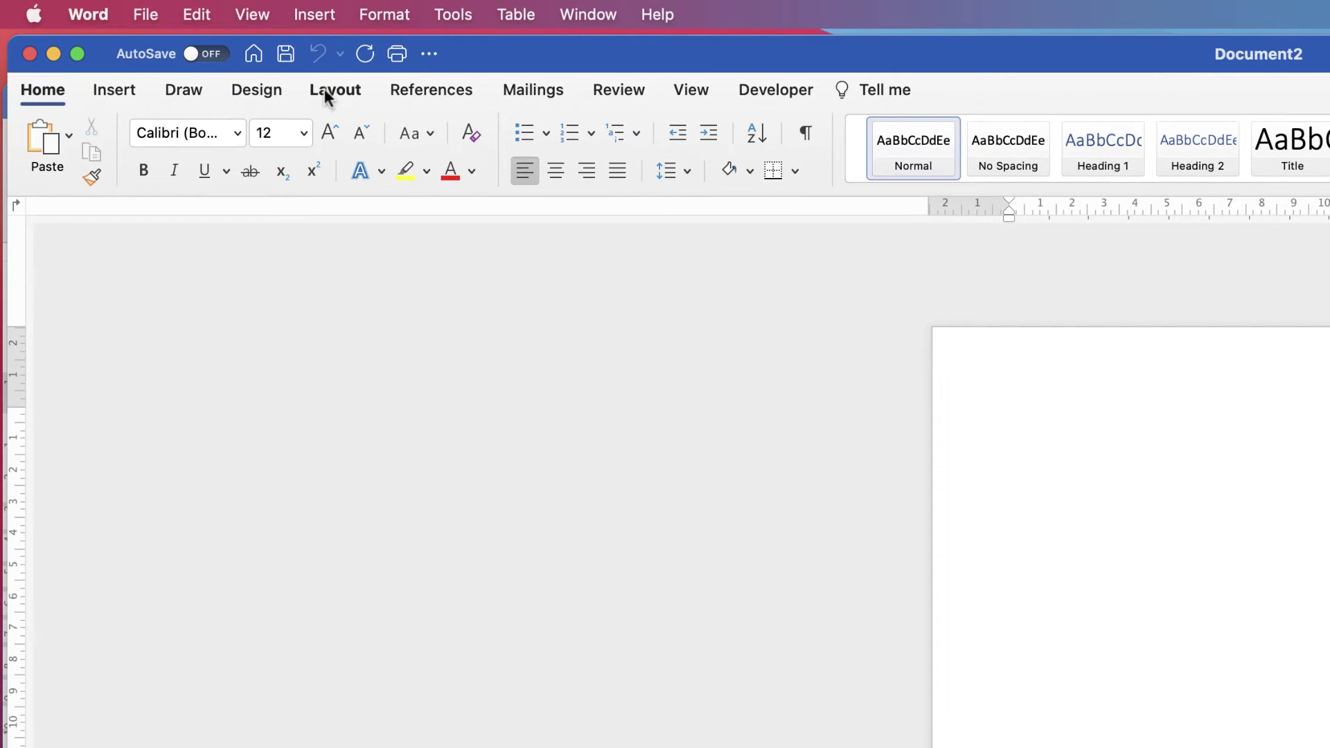
- Apply the Narrow margin preset, 1.27 cm on every side, to the blank page
left_click(327, 90)
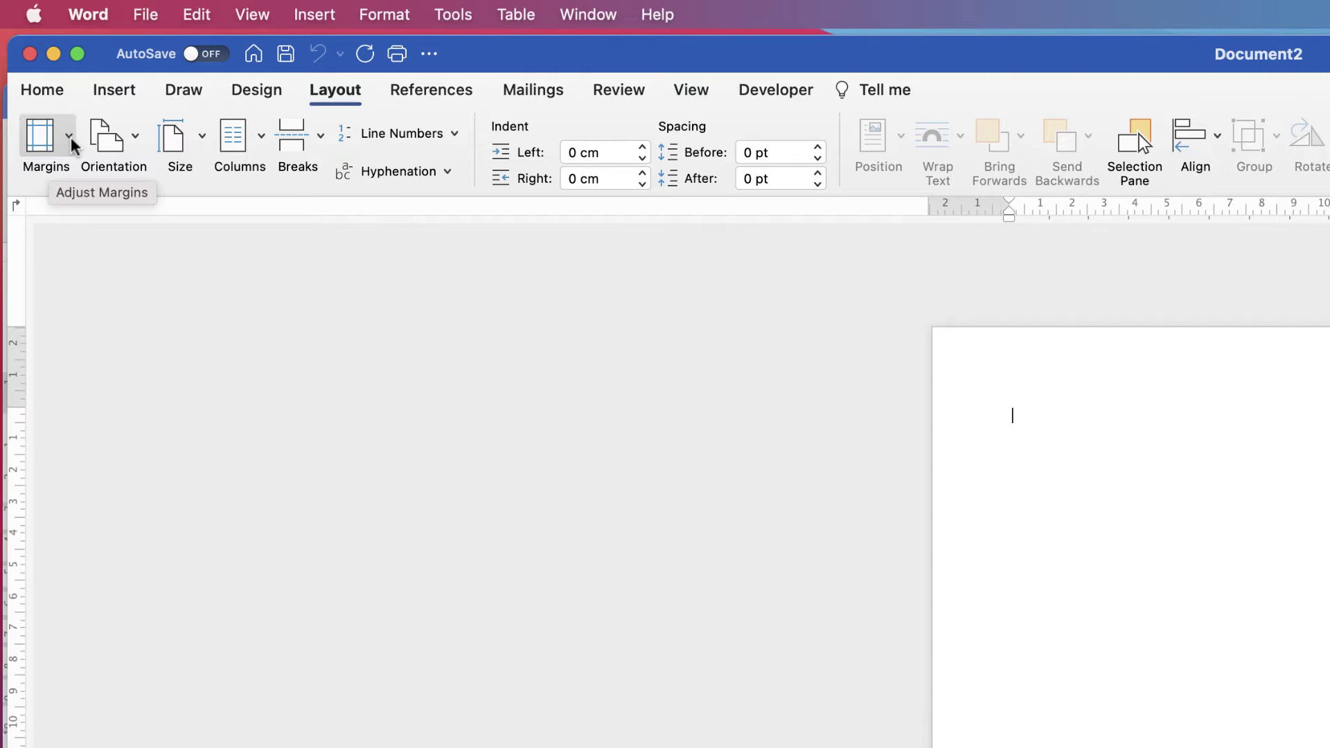
left_click(69, 143)
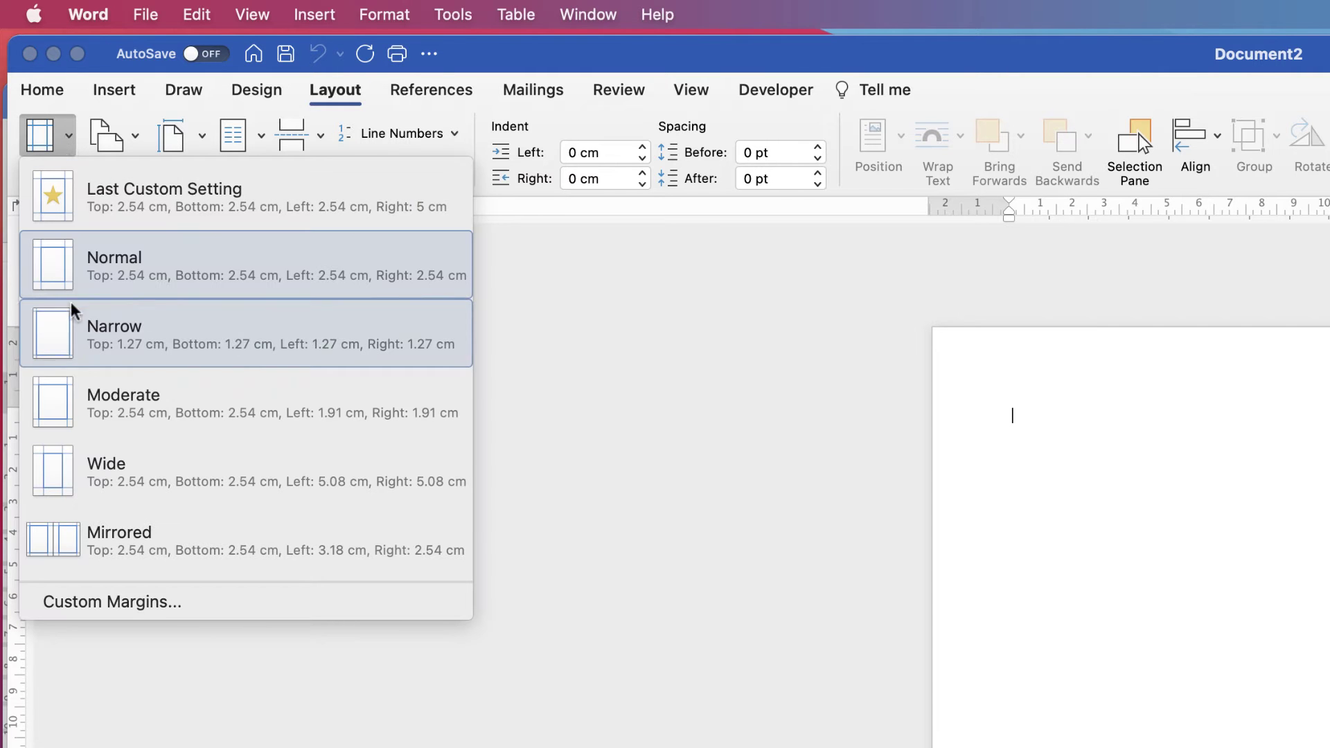
left_click(130, 339)
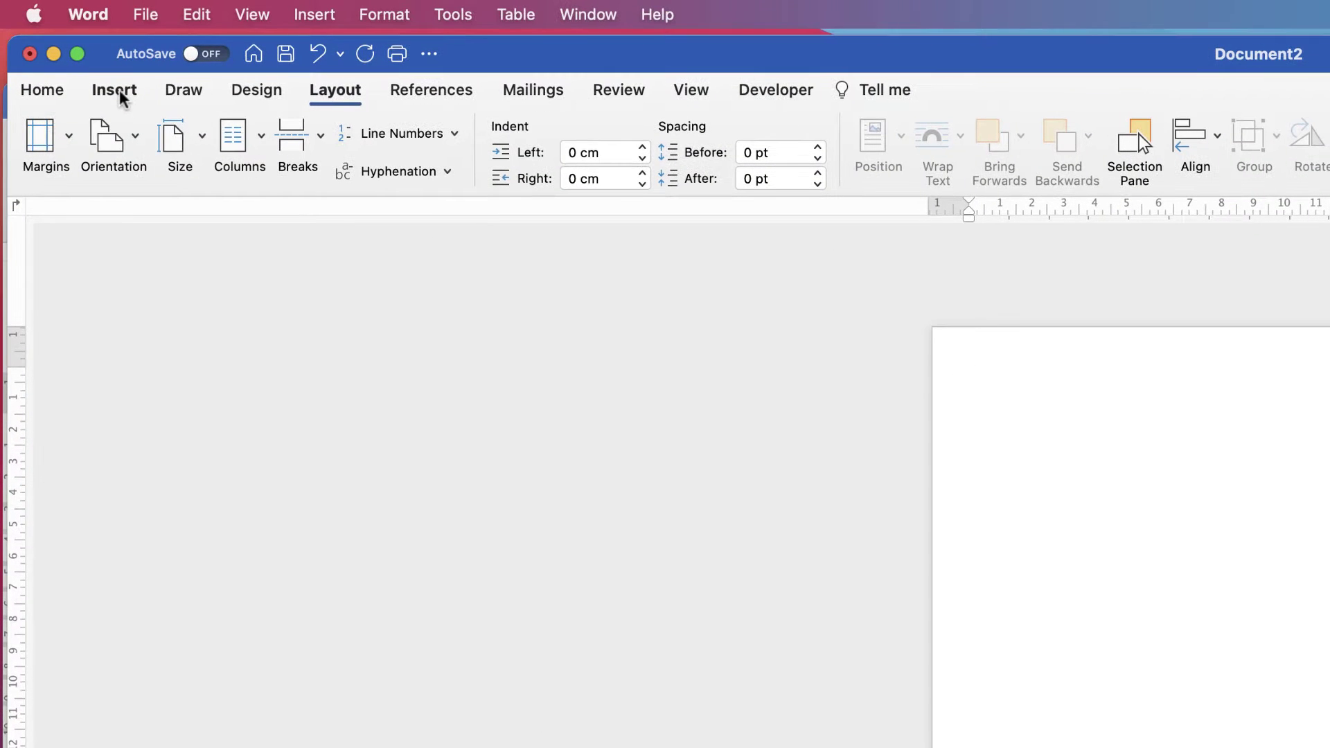
- Insert a table of 6 columns and 28 rows through the Insert Table dialog
left_click(118, 92)
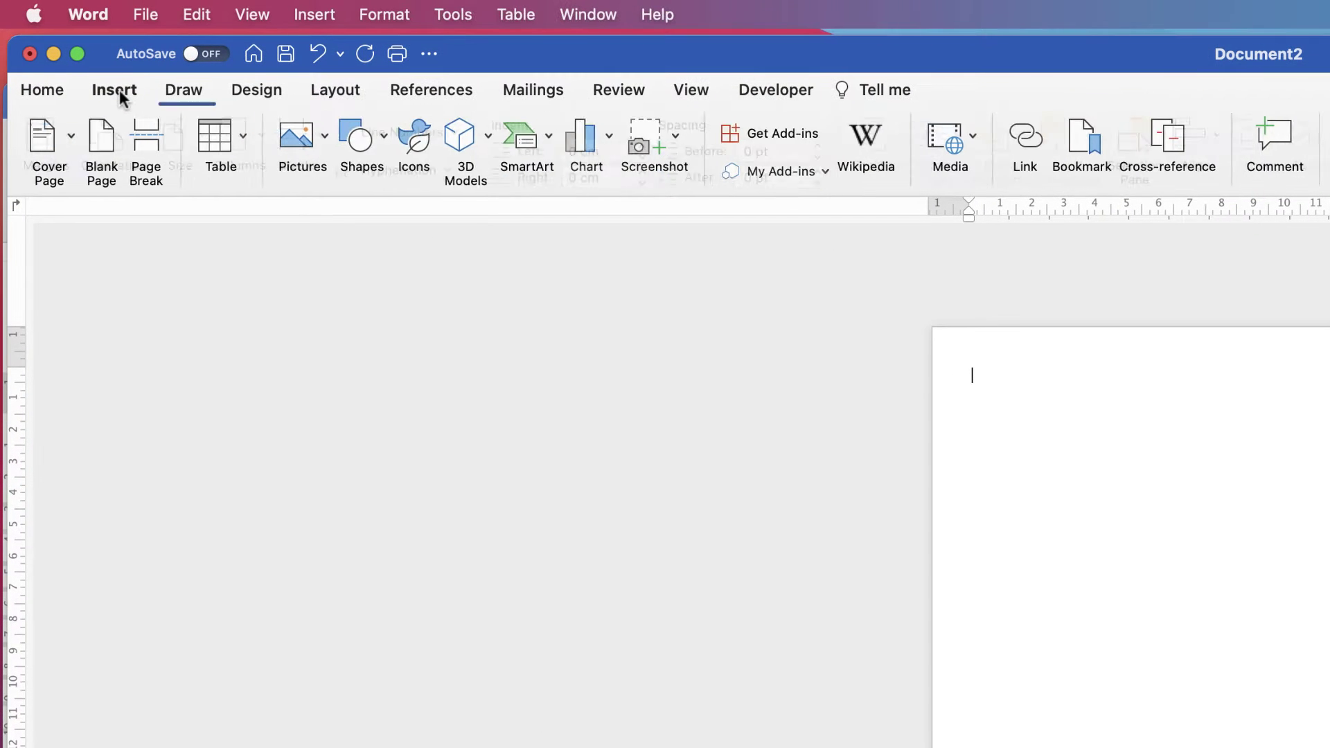
left_click(241, 138)
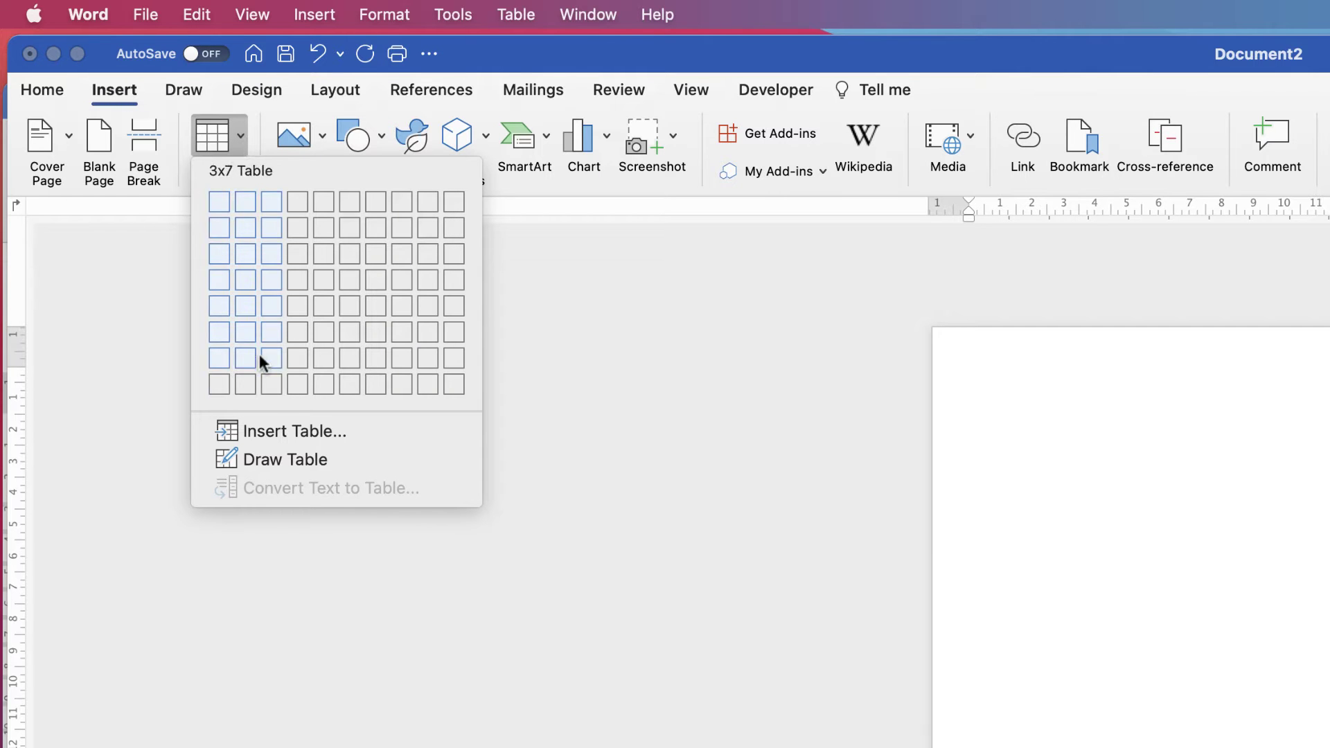
left_click(271, 431)
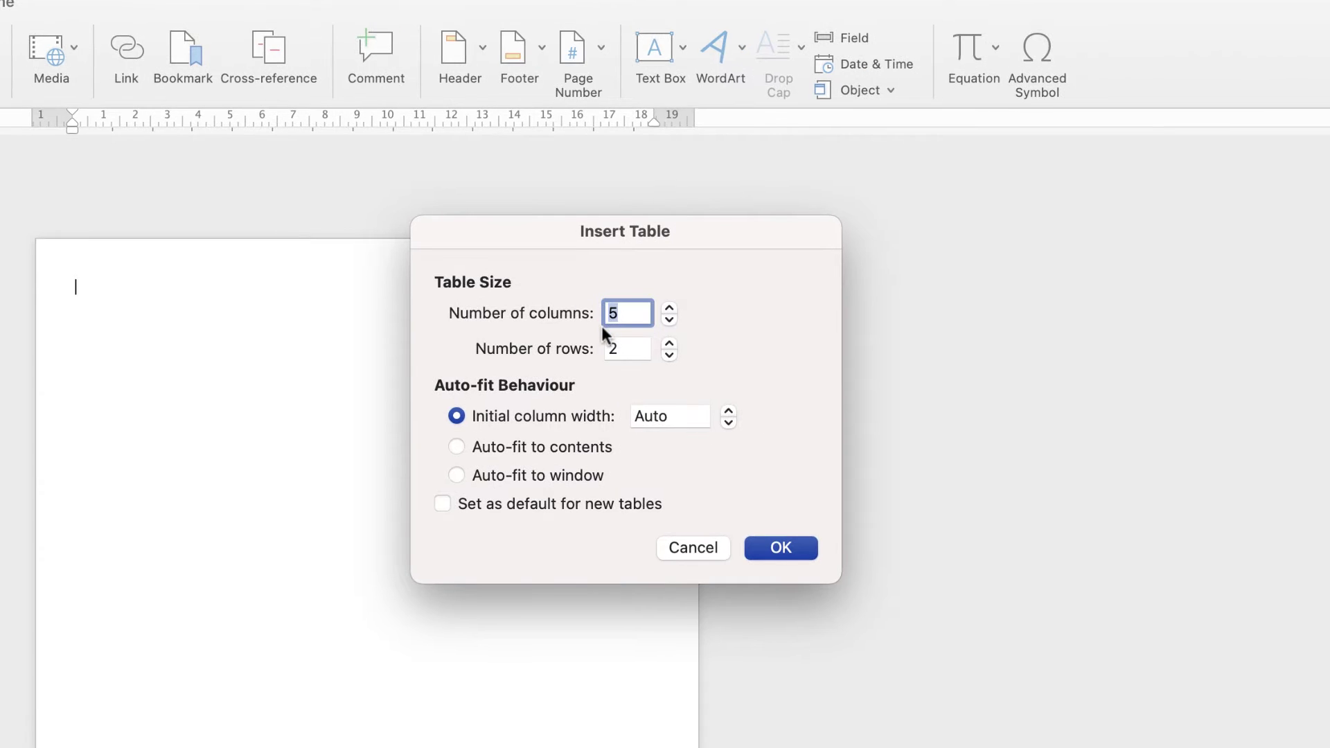
key("Tab")
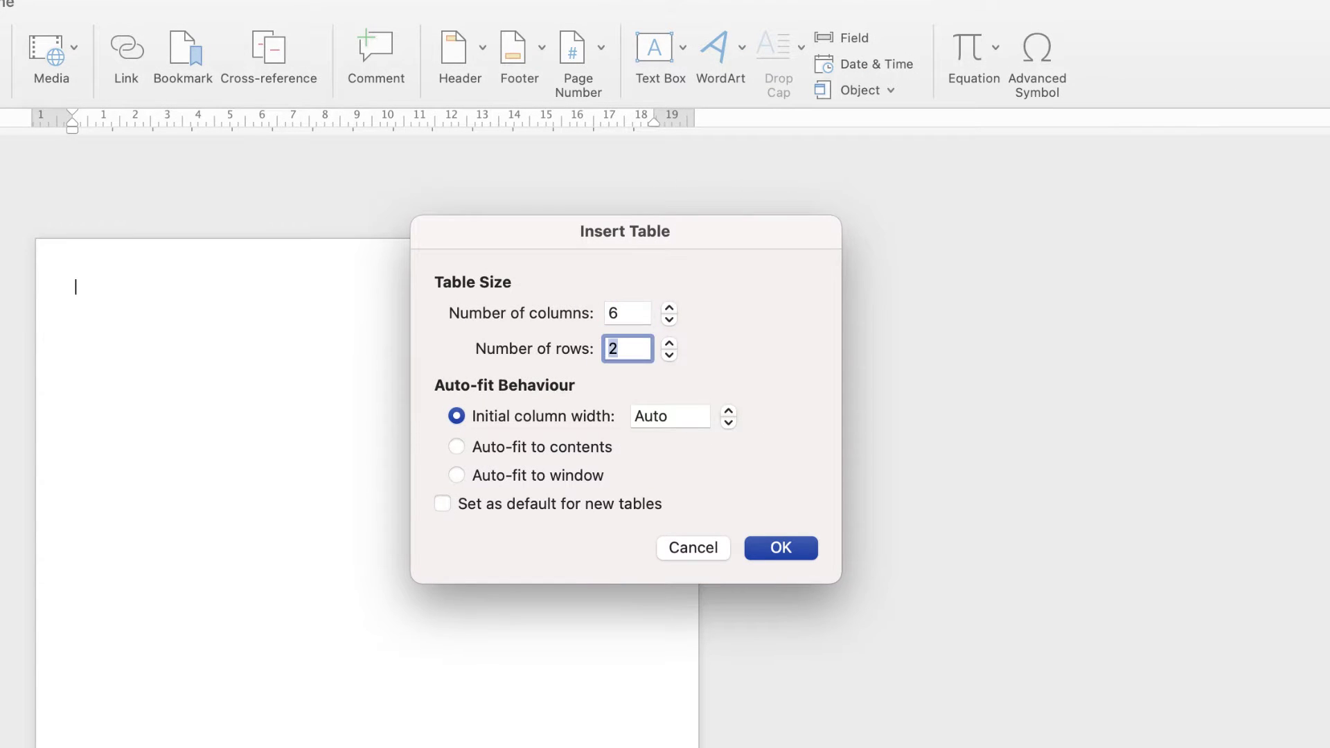
type("28")
key("Return")
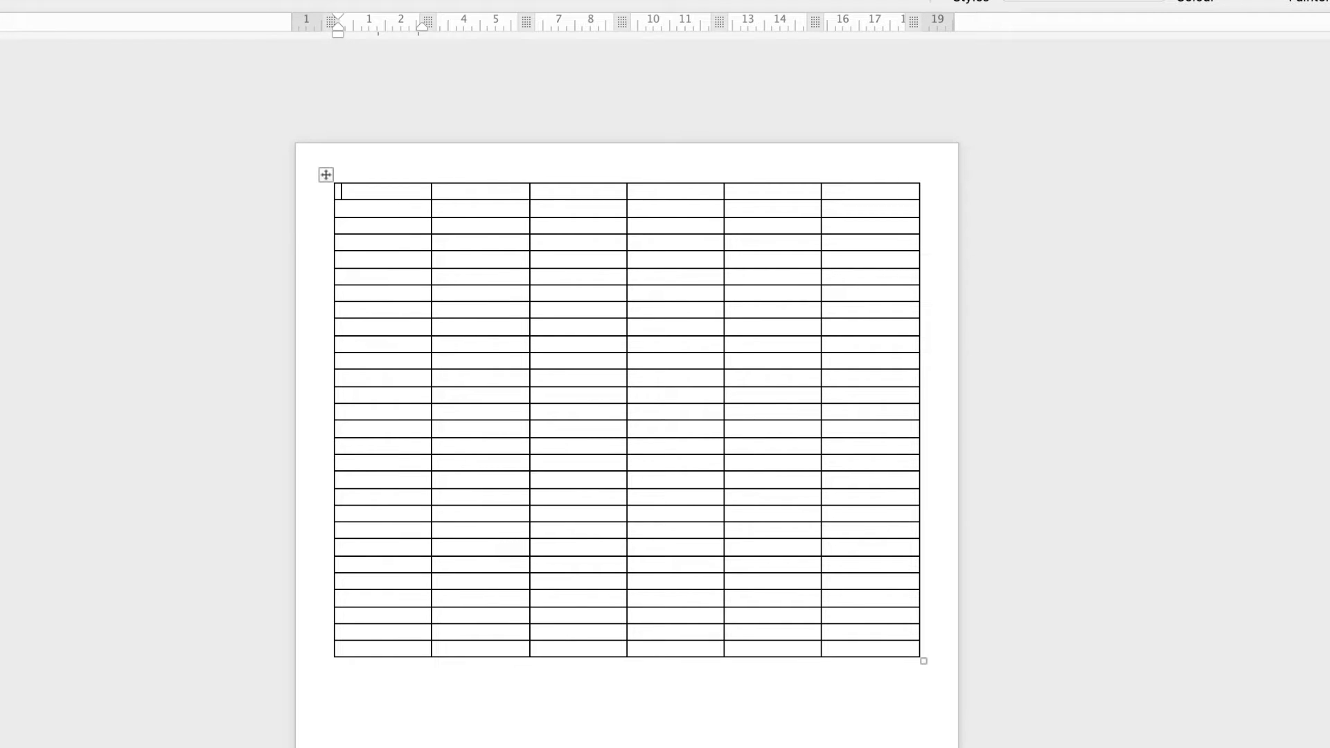
- Leave a single blank line above the table
key("Return")
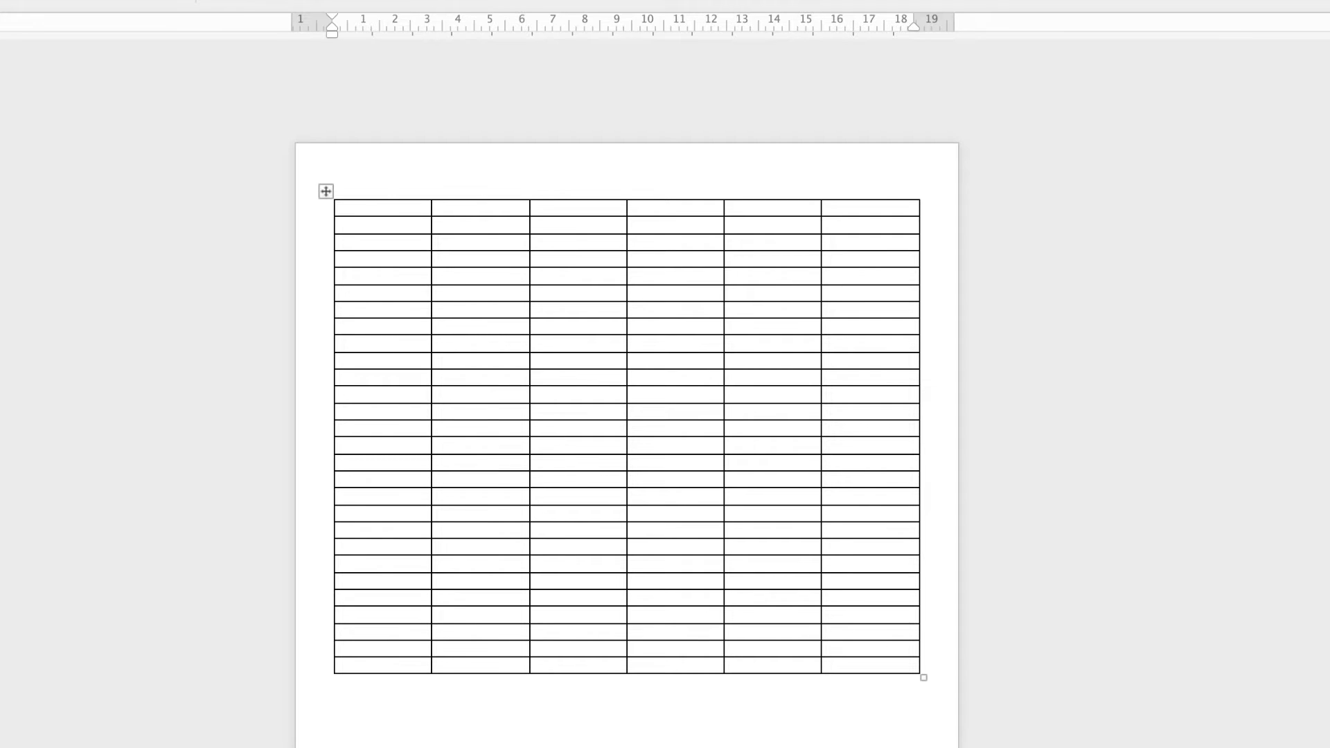
key("Return")
key("BackSpace")
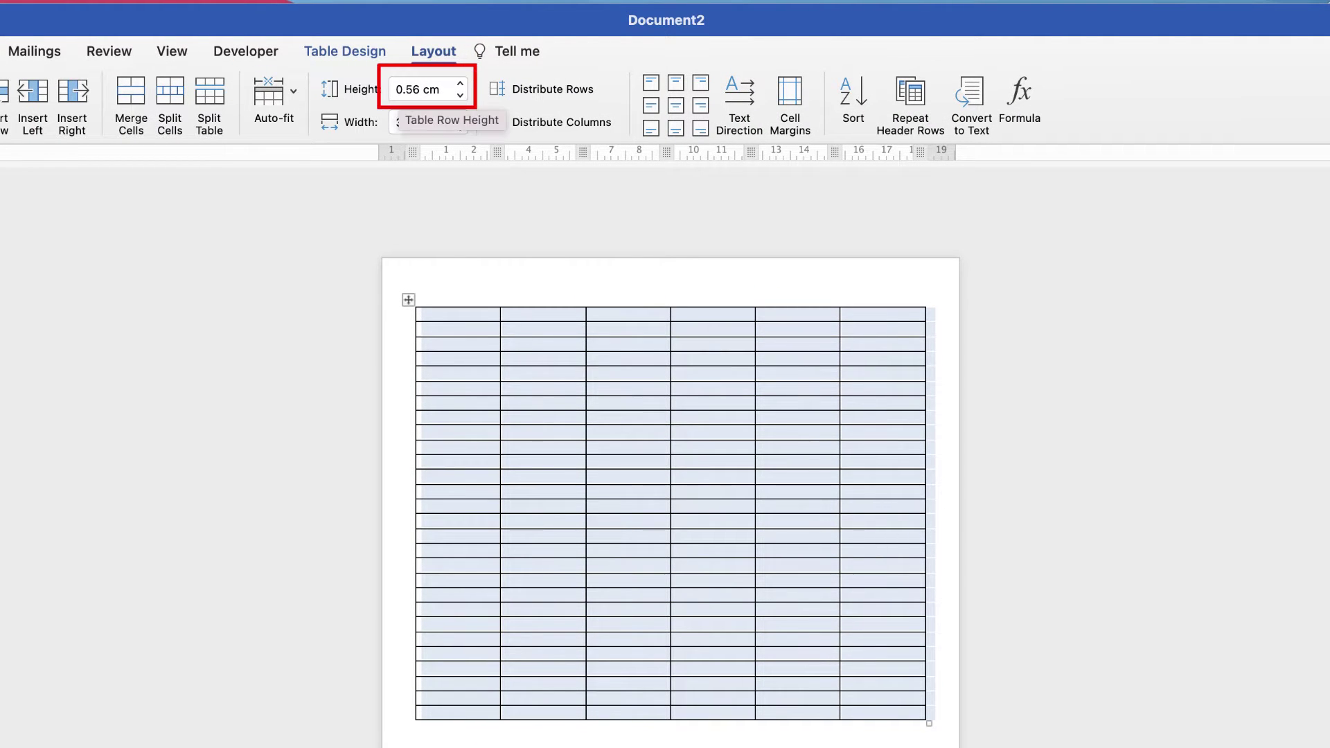
- Set every table row to 0.8 cm high and centre the cell text
left_click(419, 89)
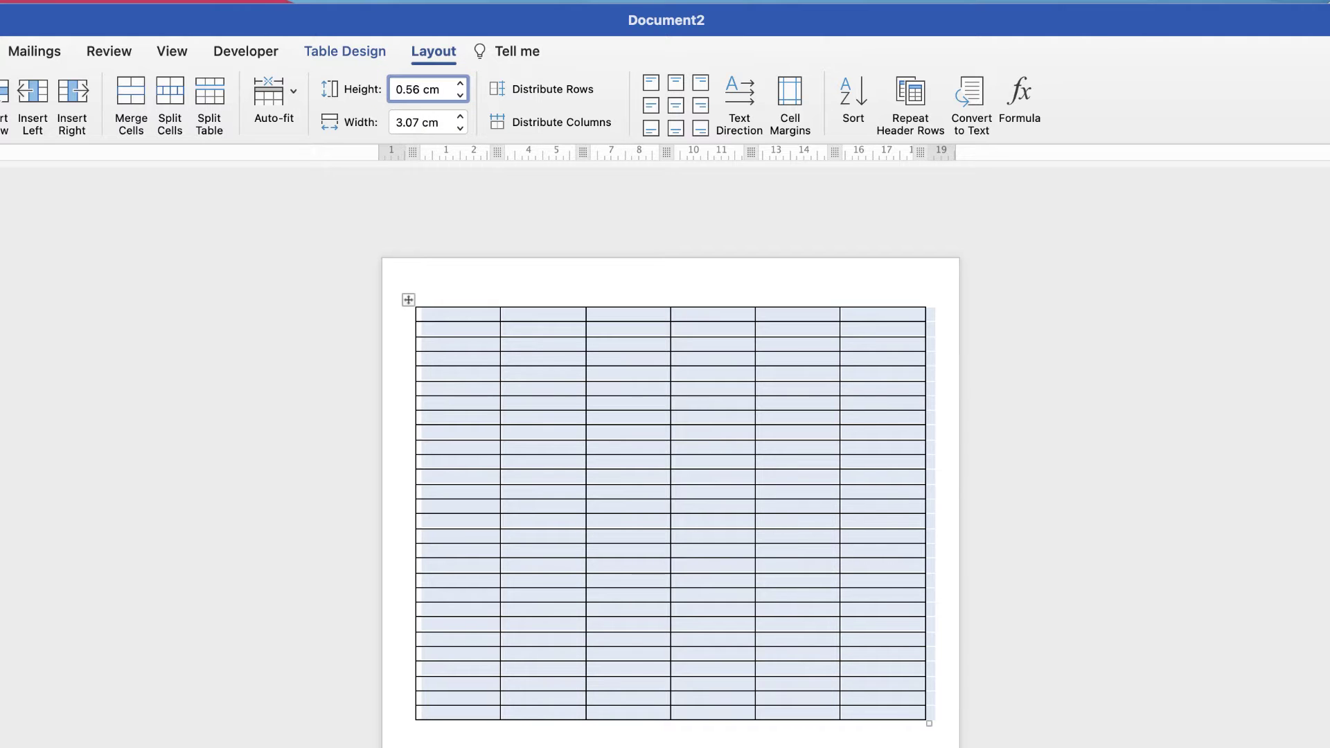
key("BackSpace")
key("BackSpace")
type("8")
key("Return")
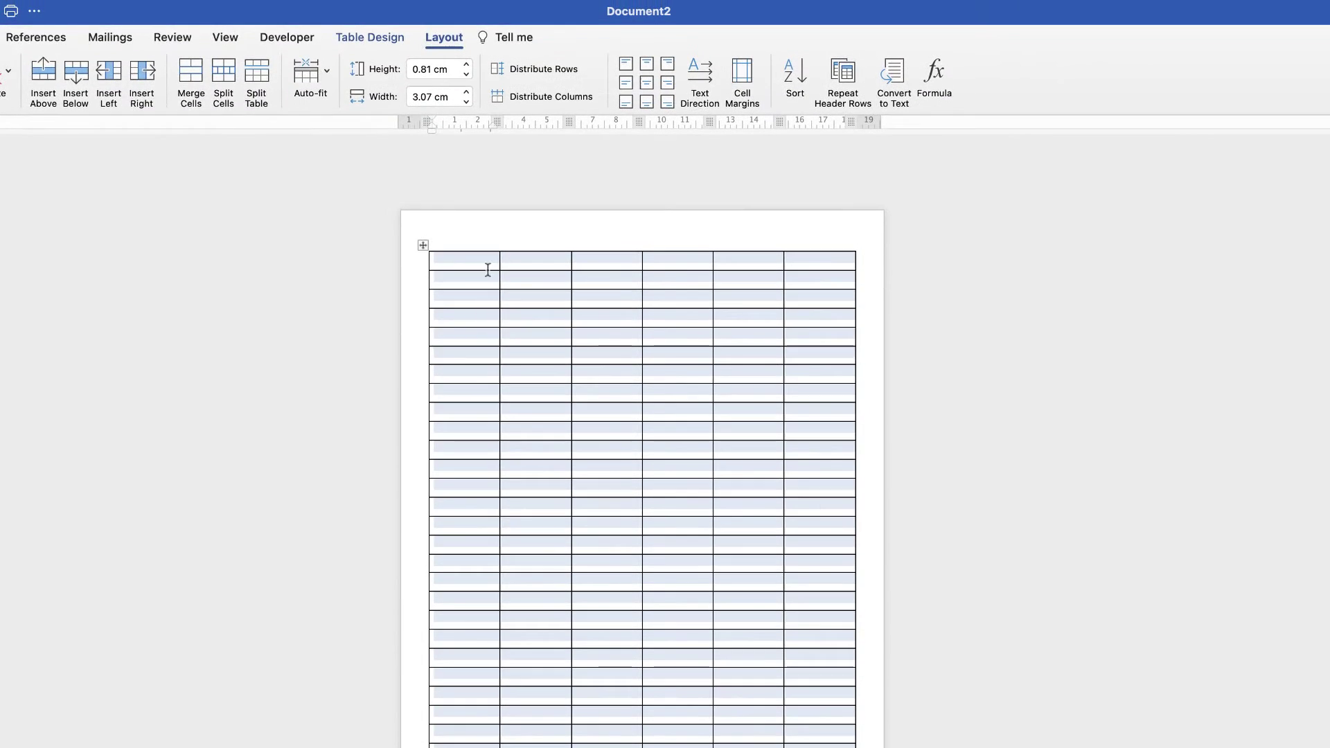
left_click(647, 84)
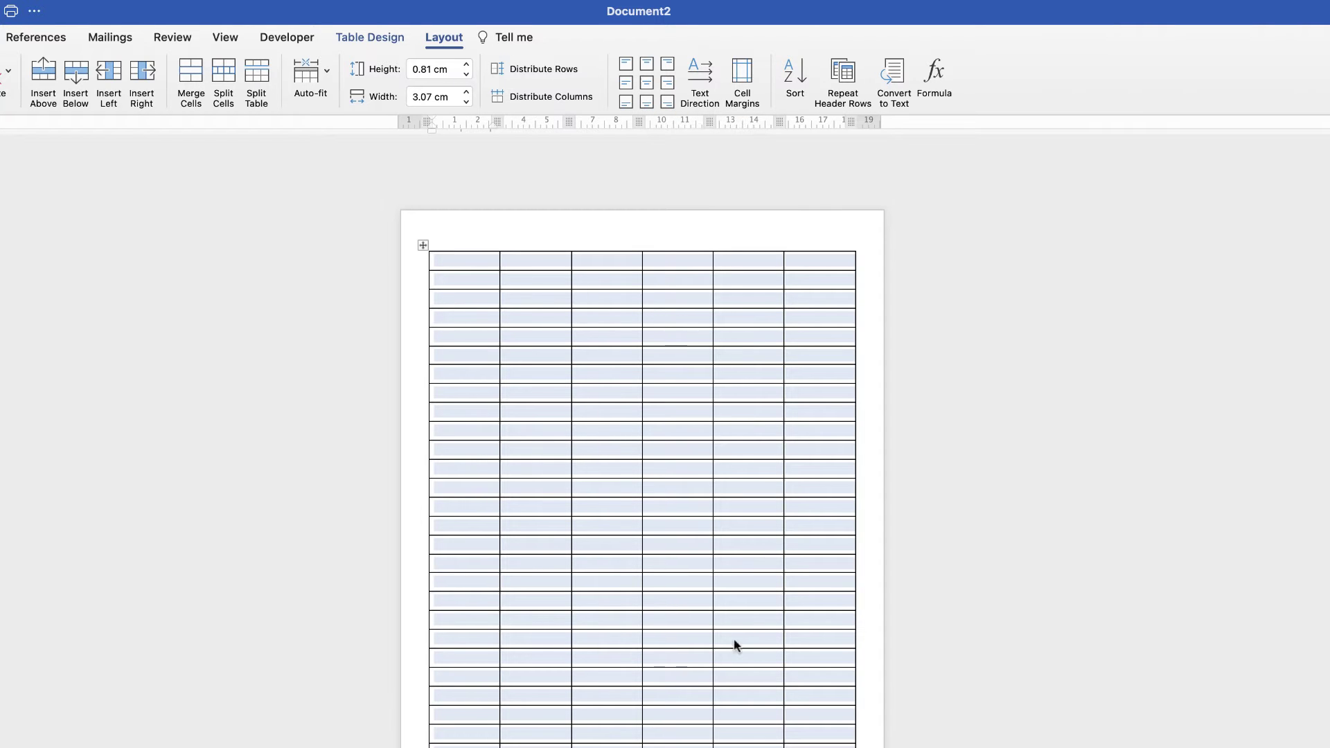
- Merge the first row into one cell titled MONDAY
left_click(489, 262)
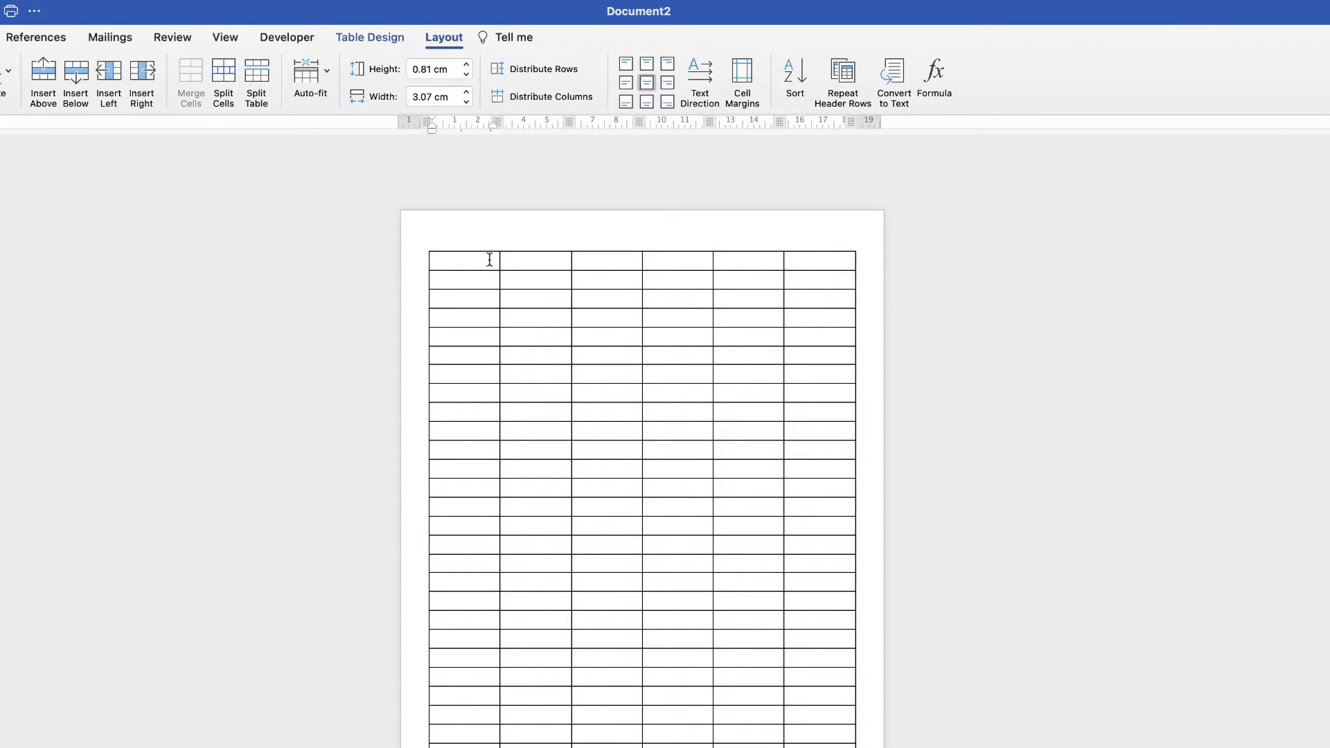
left_click_drag(492, 261, 817, 269)
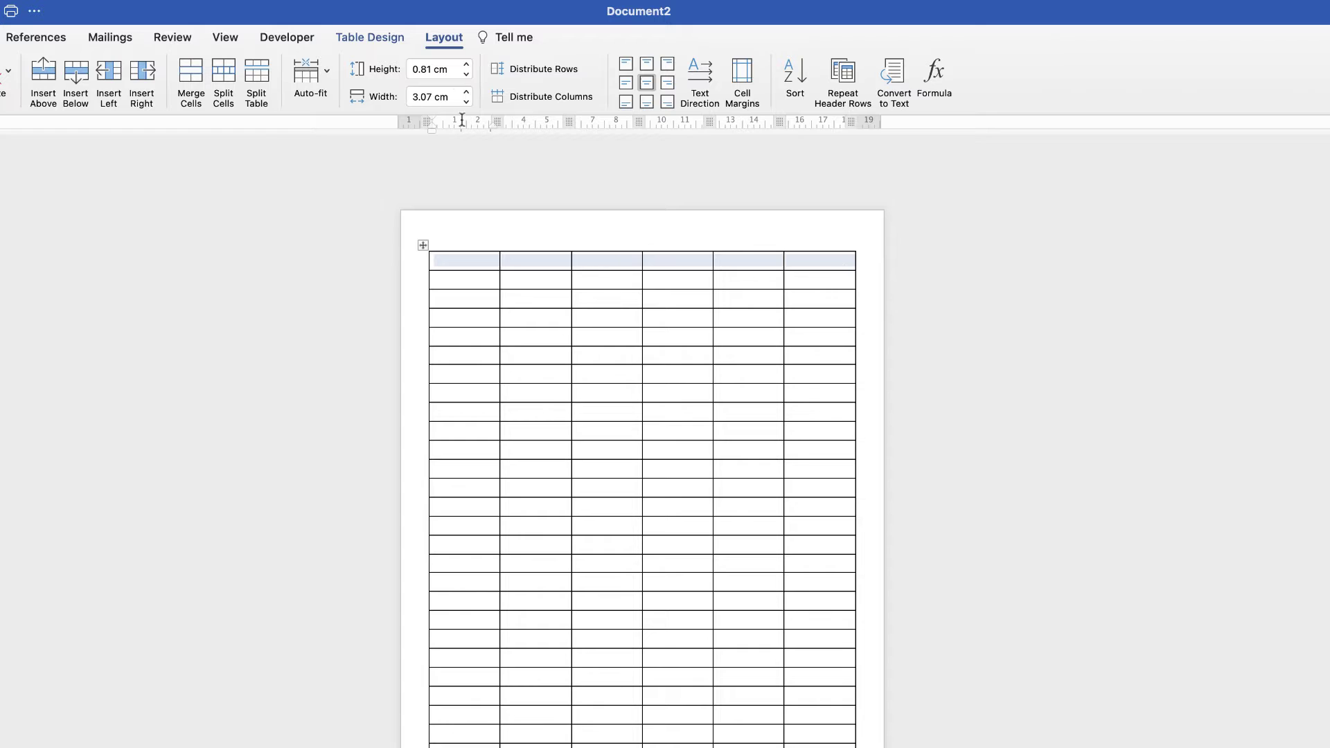
left_click(187, 77)
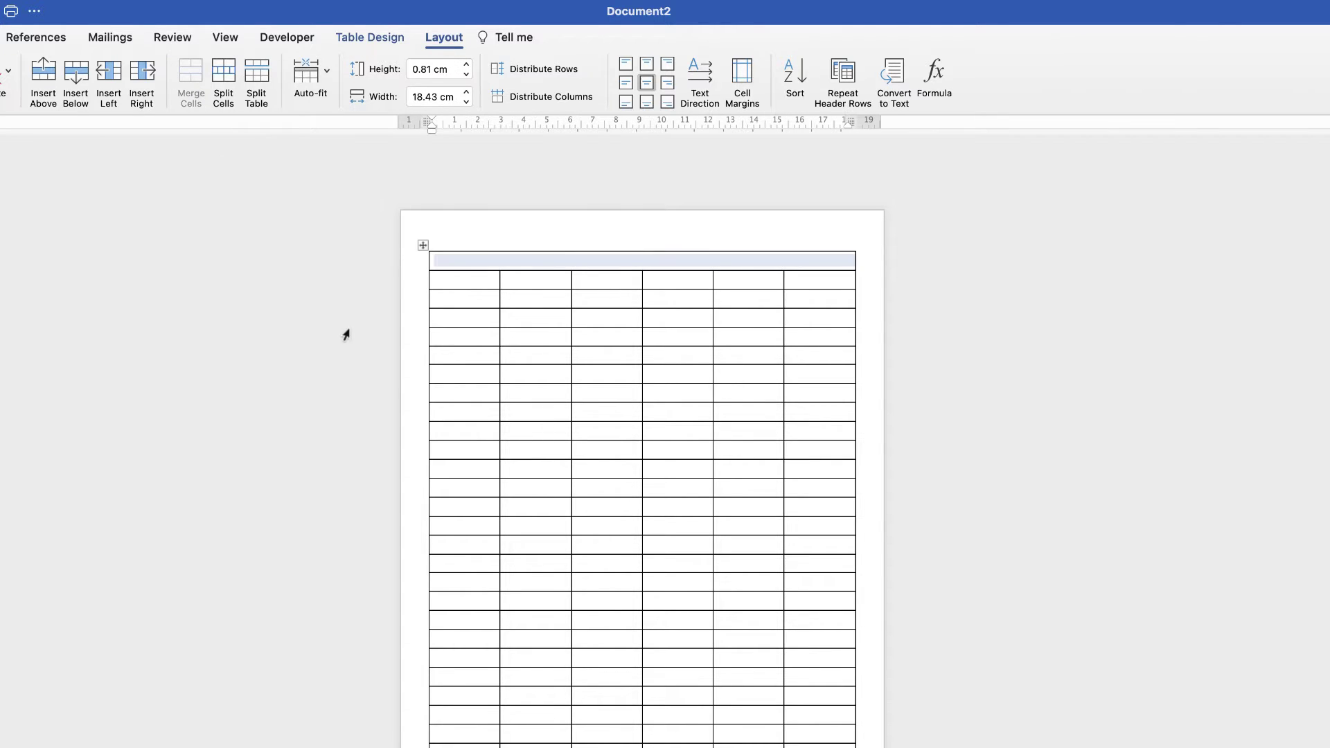
type("MONDAY")
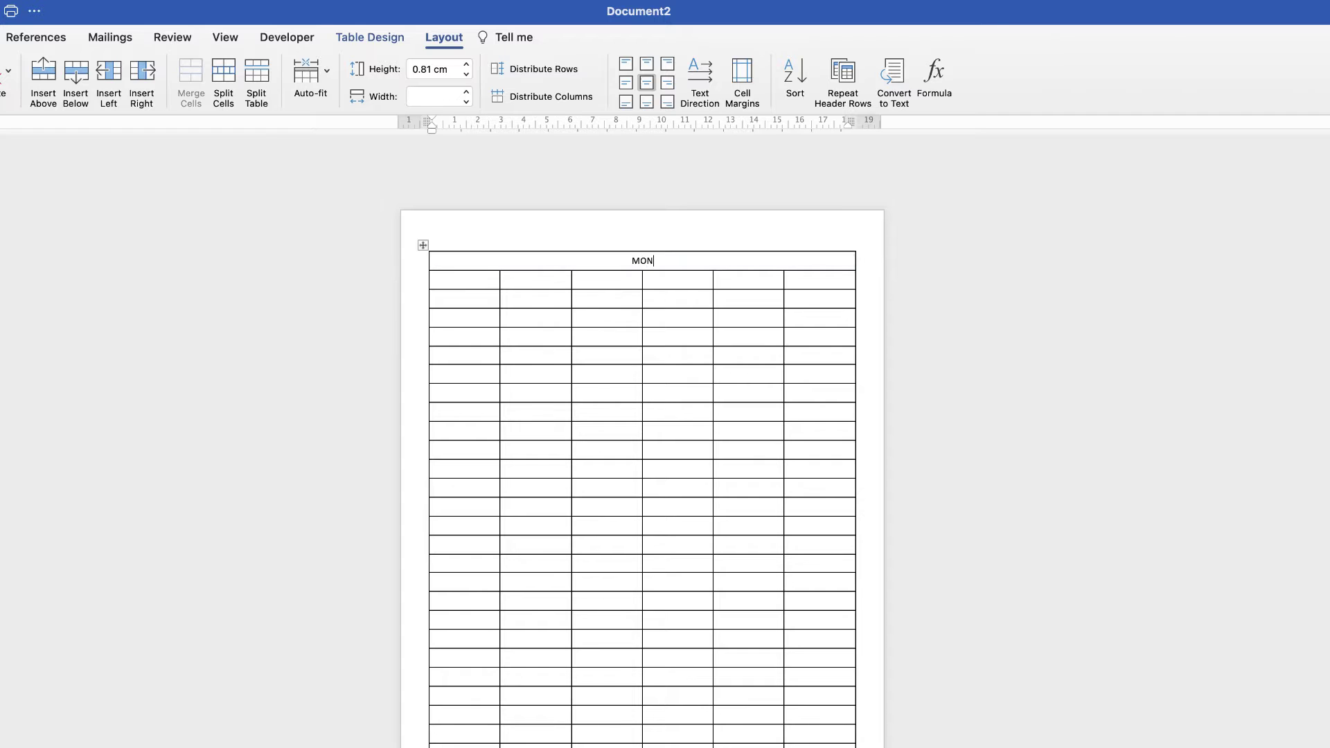
- Fill row 2 with the headings BREAKFAST, LUNCH, DINNER and SNACK
key("Tab")
key("Tab")
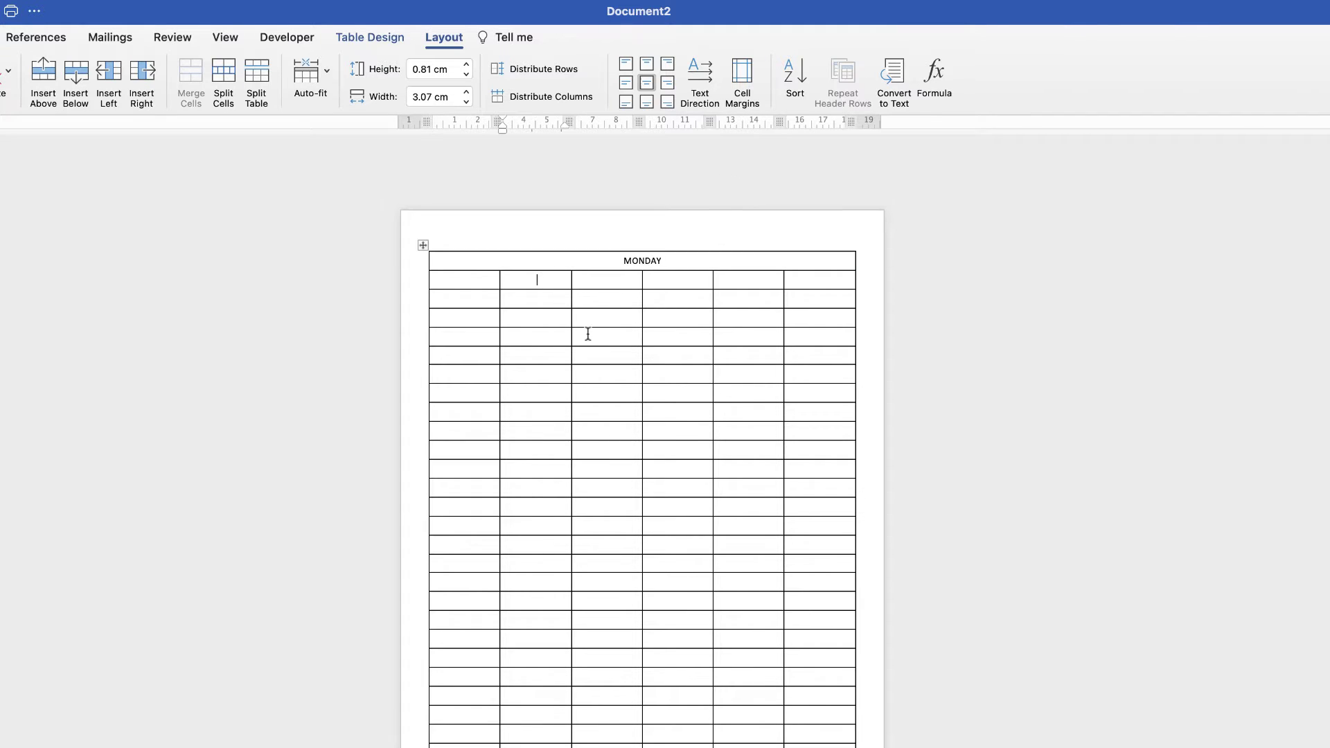
type("BREAKFAST")
left_click(608, 280)
type("LUNCH")
left_click(679, 280)
type("DINNER")
left_click(748, 280)
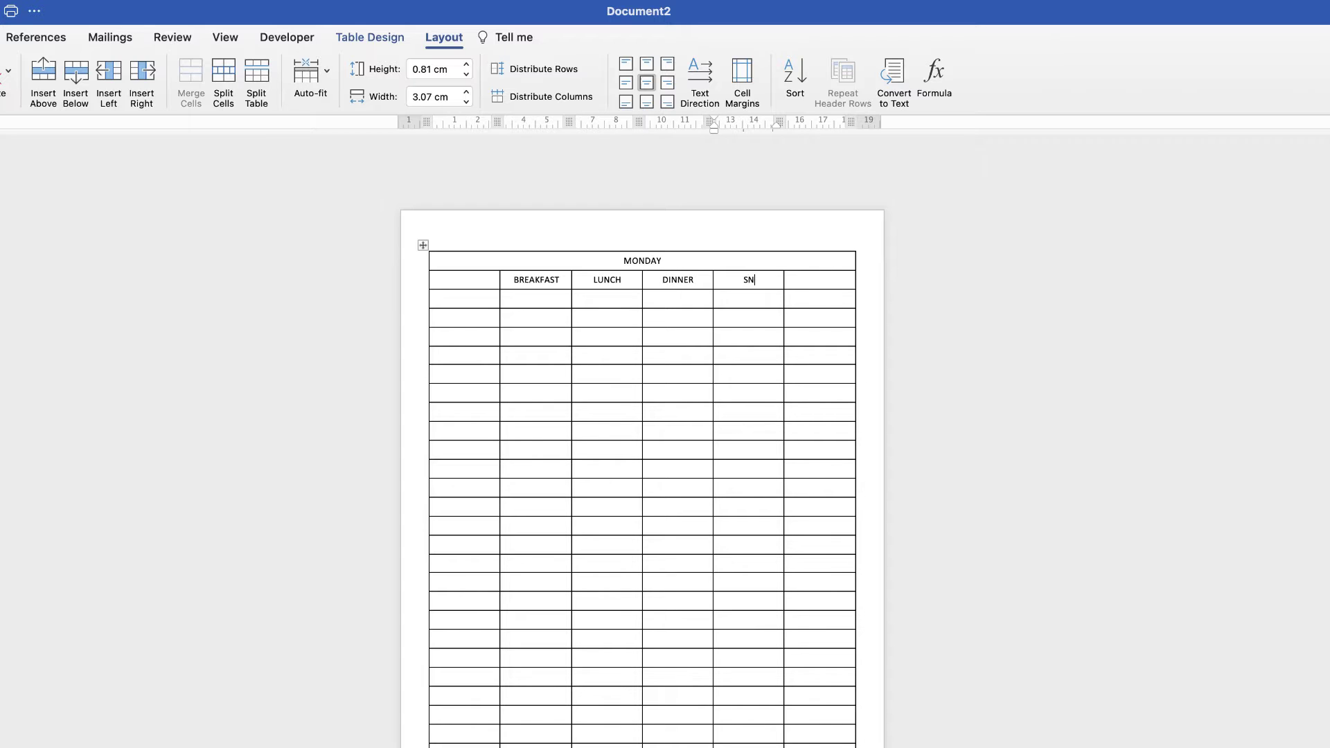
type("SNACK")
- Label the first-column cells of rows 3 and 4 FOOD and CALORIES
left_click(466, 299)
type("FOOD")
left_click(474, 320)
type("CALORIES")
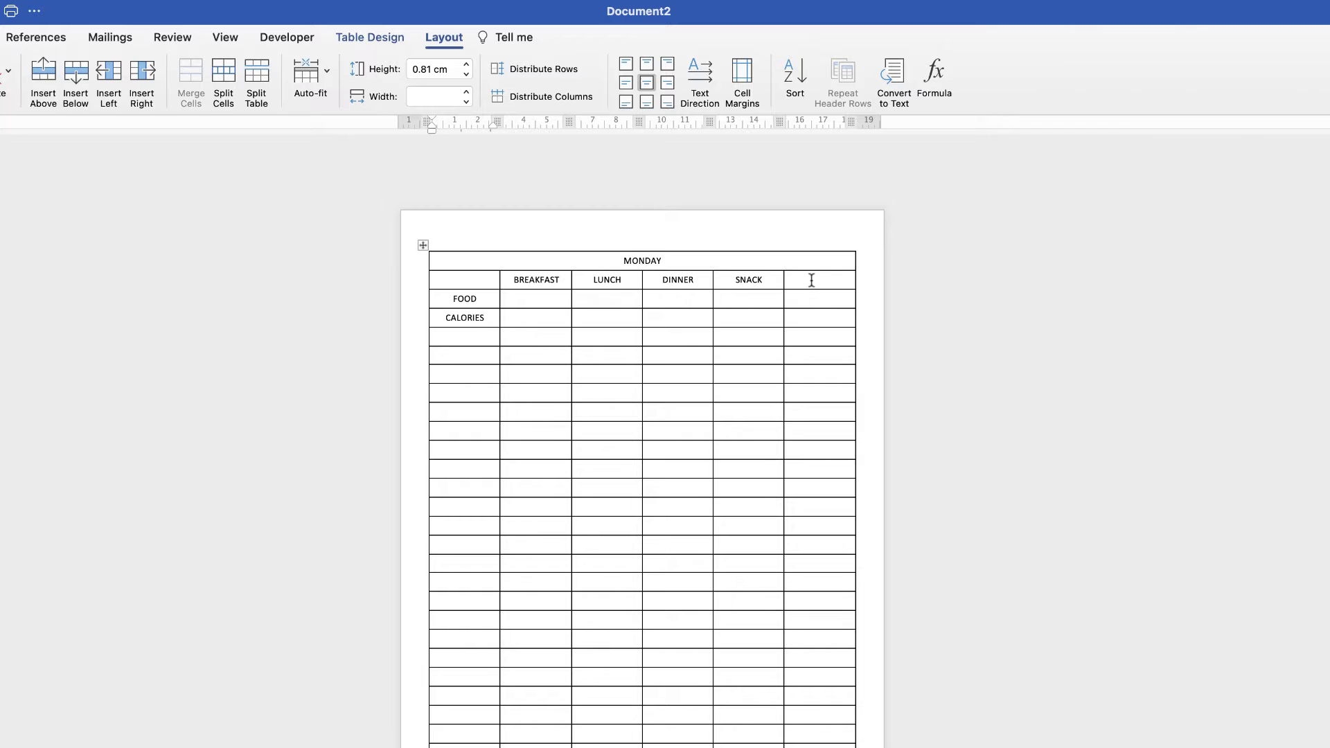
- Merge the last-column cells of rows 2 and 3 and label the merged cell TOTAL
left_click_drag(811, 280, 816, 298)
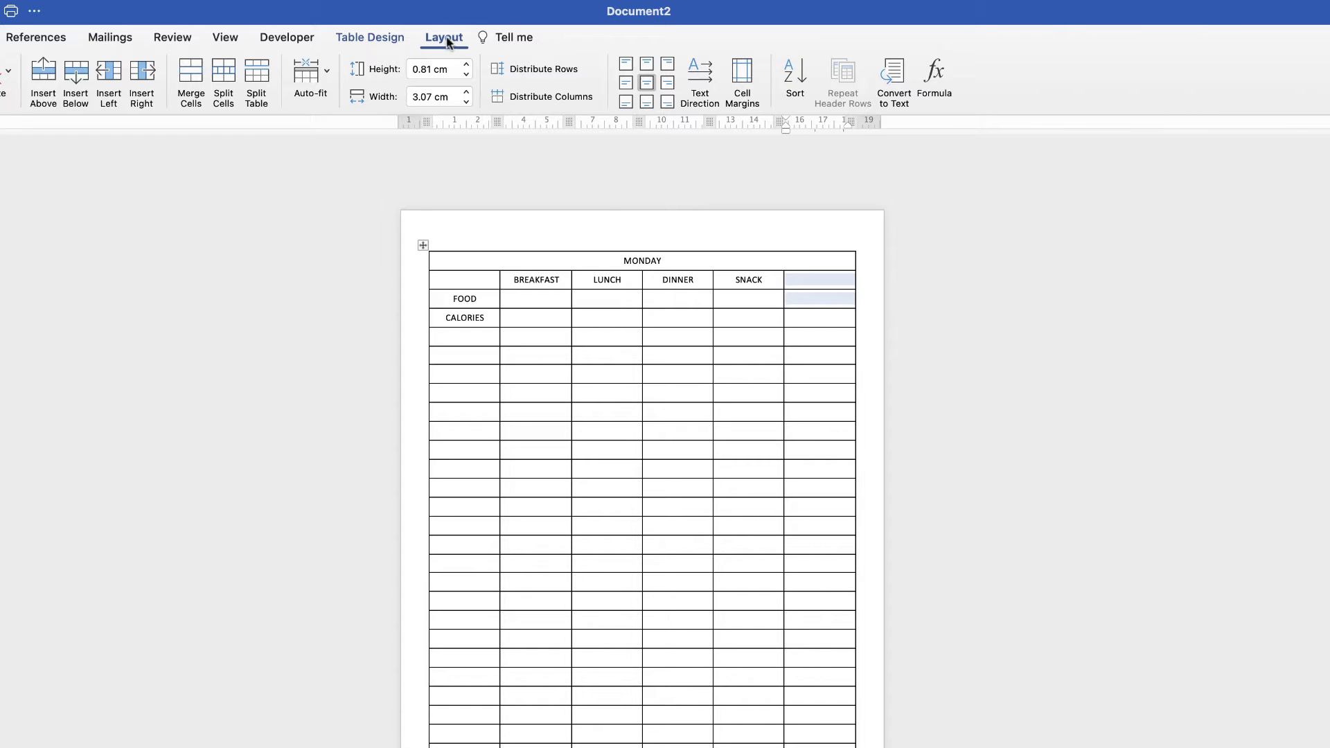
left_click(191, 77)
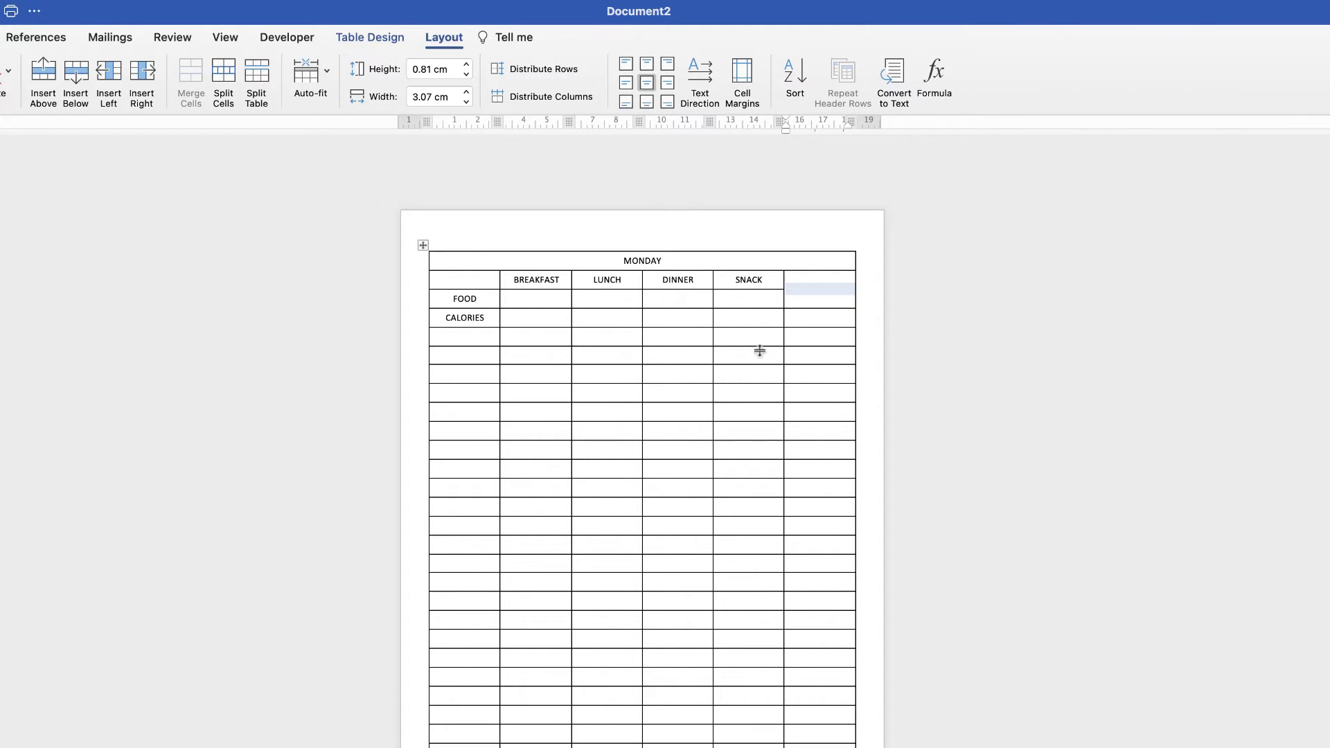
type("TOTAL")
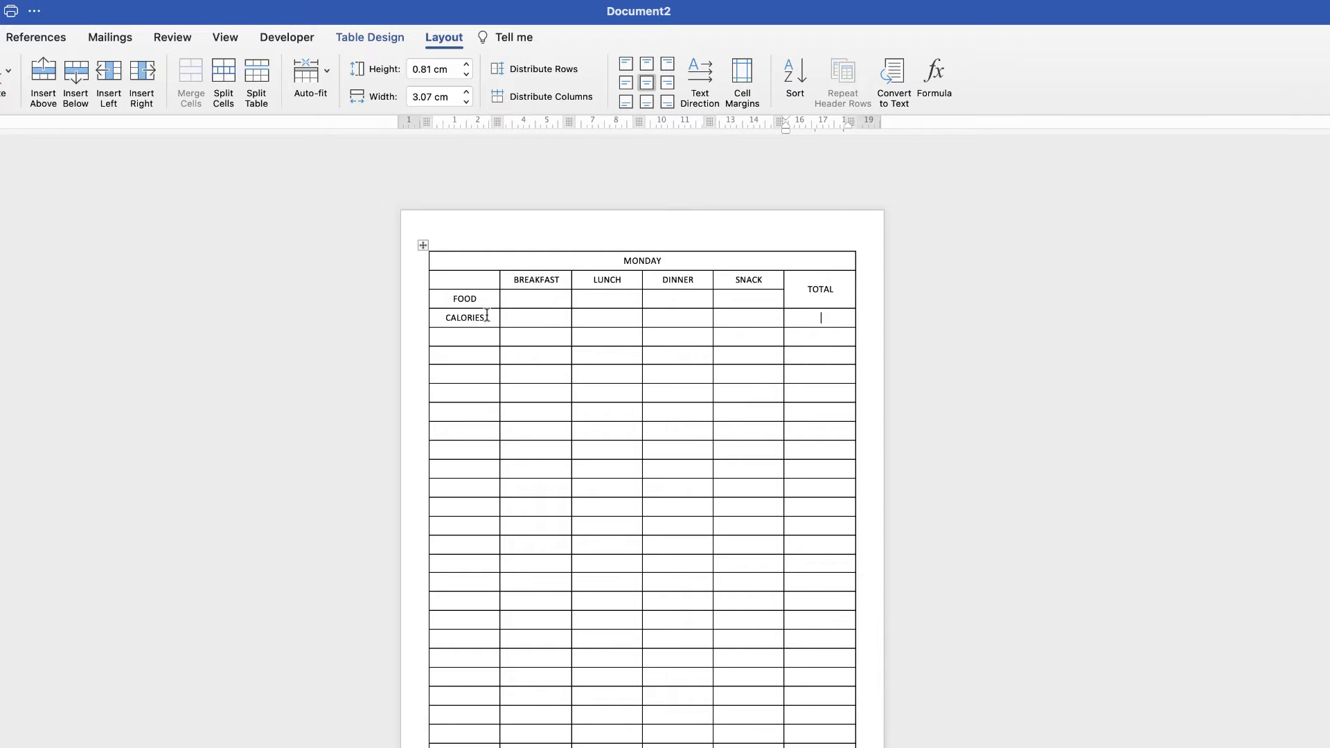
- Make the MONDAY title bold and 14 pt
left_click_drag(660, 261, 622, 261)
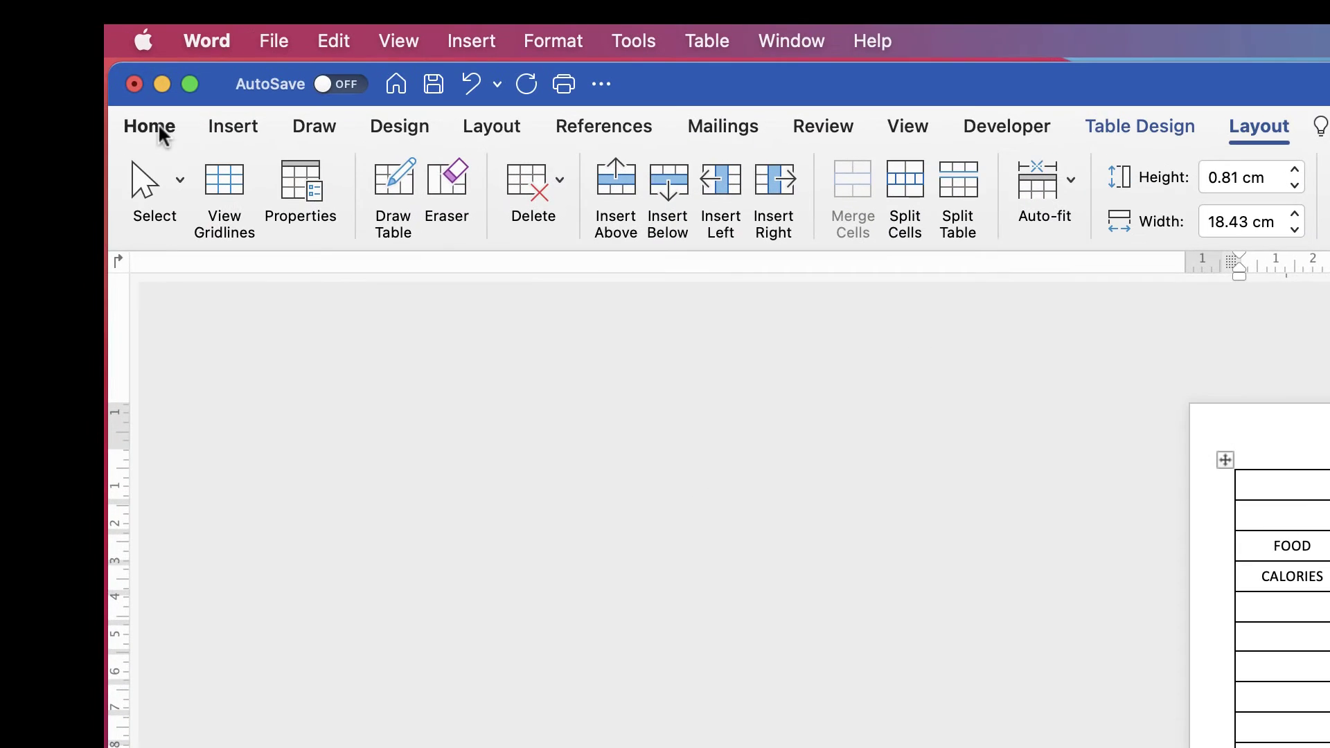
left_click(158, 127)
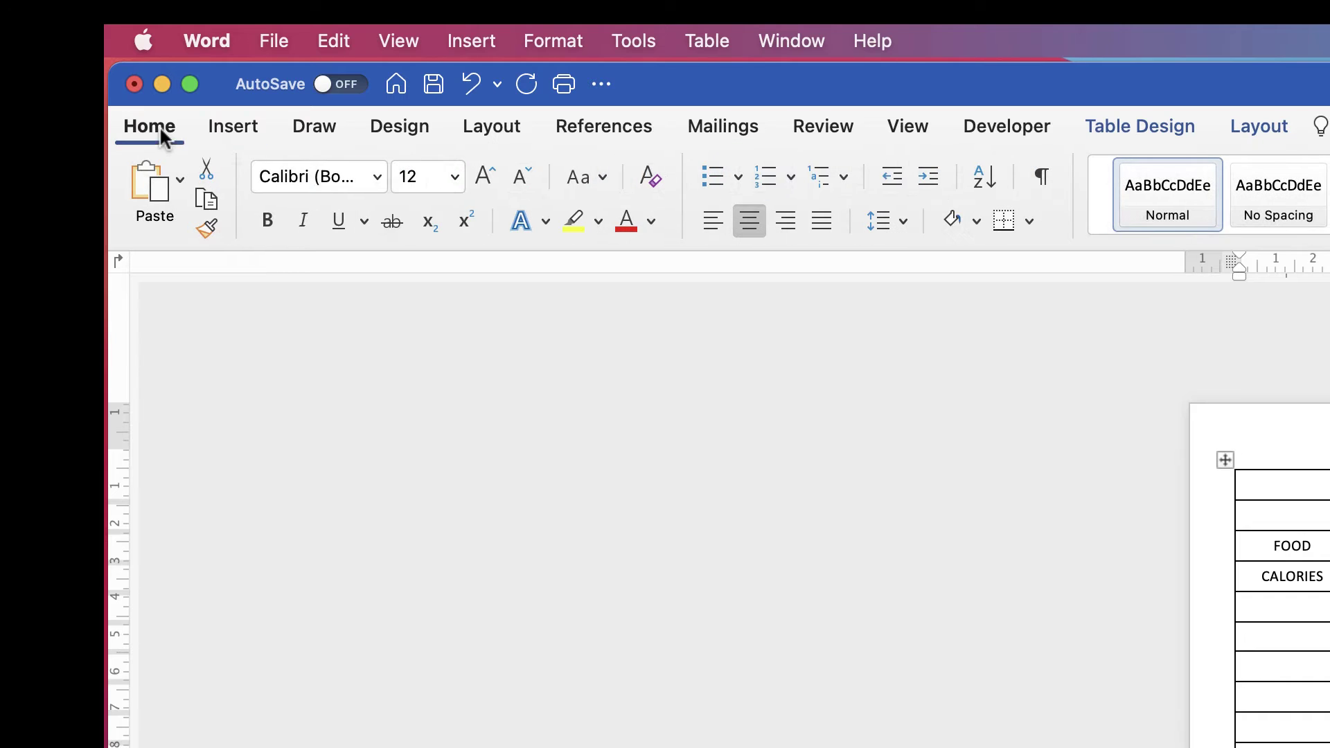
left_click(483, 178)
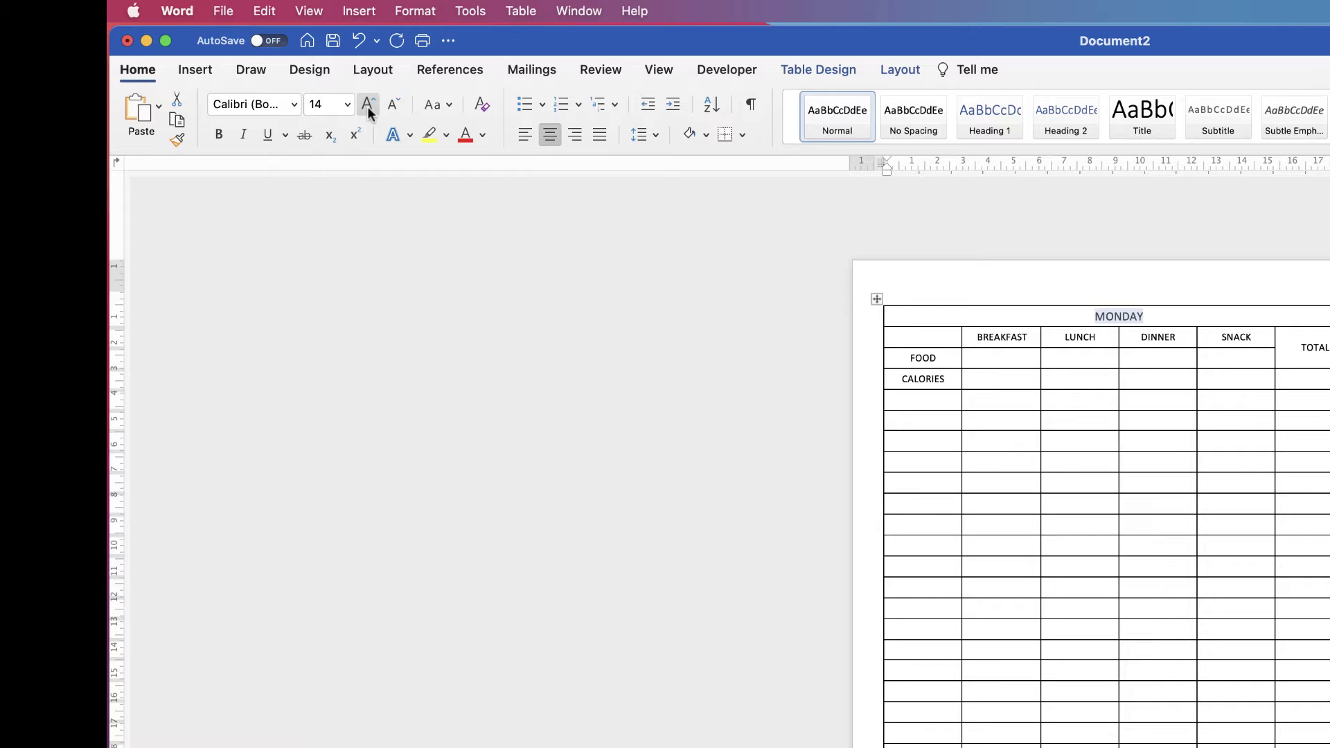
left_click(219, 135)
left_click(981, 360)
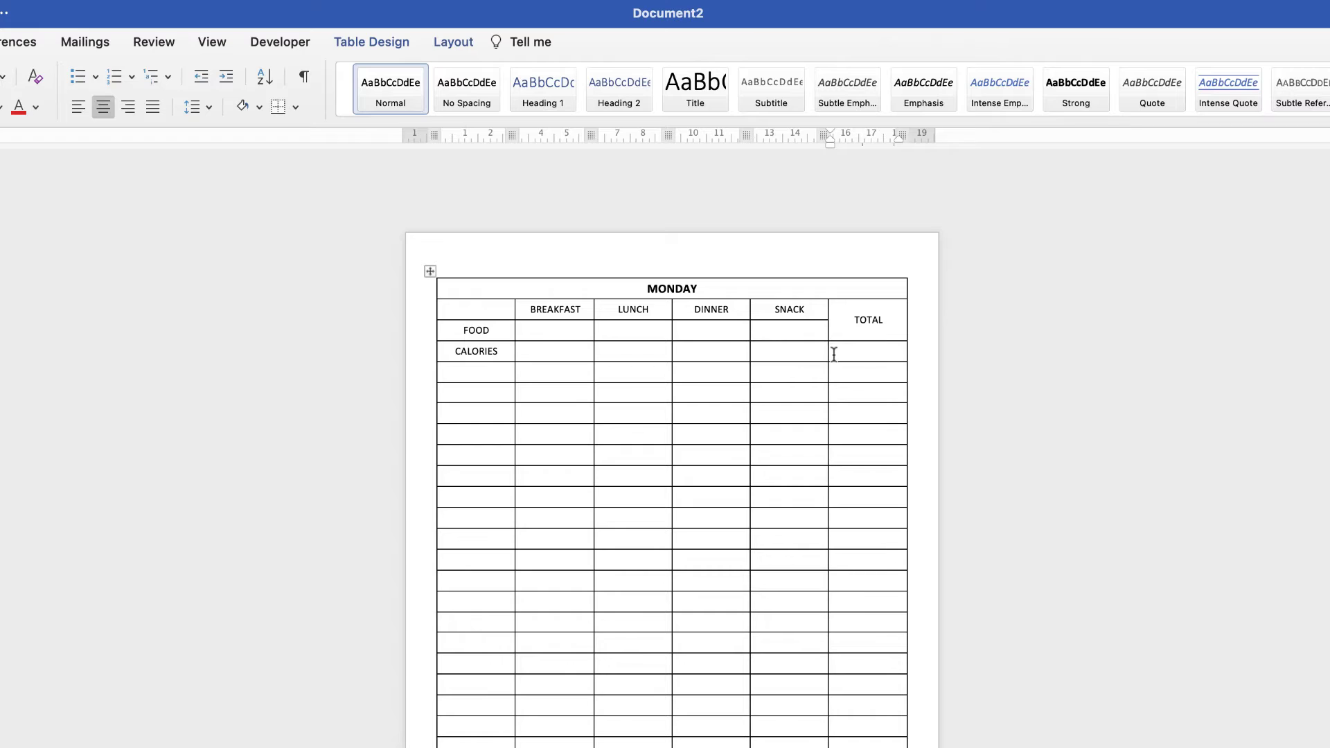
- Copy the MONDAY block and paste it repeatedly down the table, each below the previous CALORIES row
left_click_drag(840, 351, 479, 294)
key("super+c")
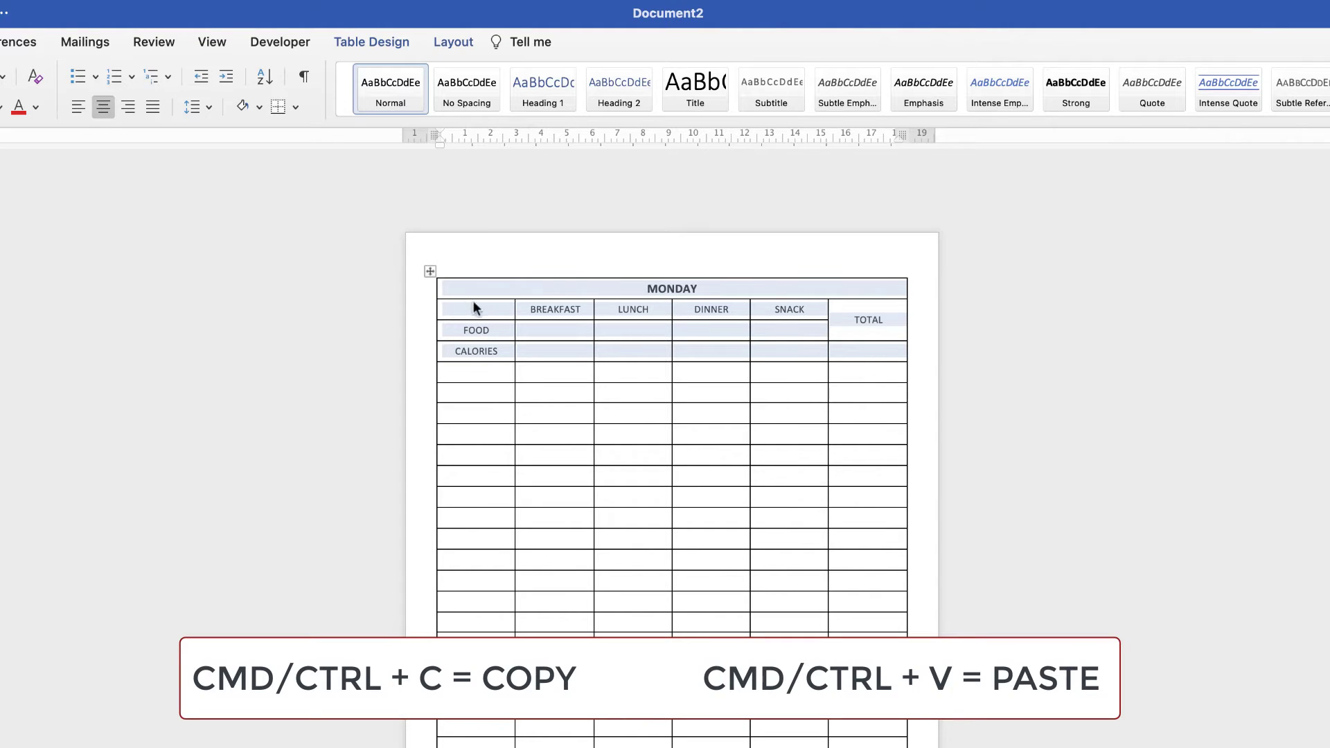
left_click(476, 375)
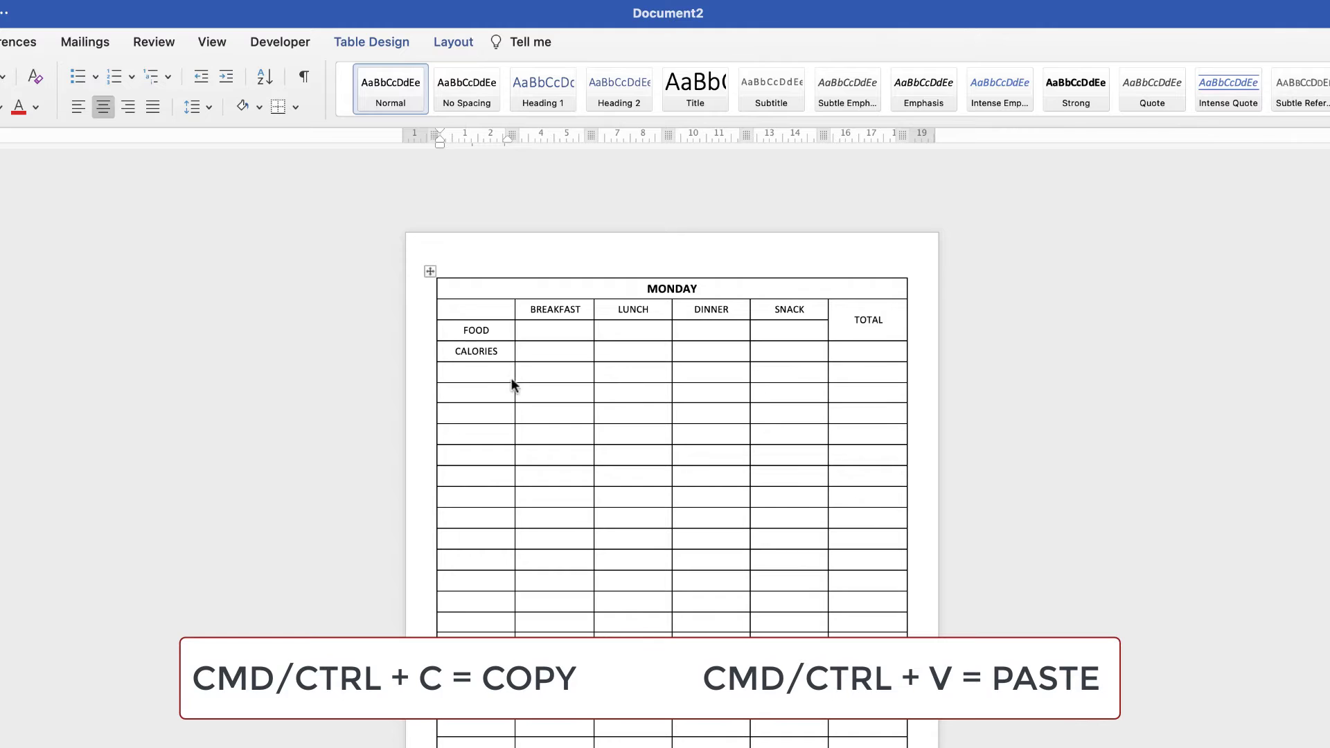
key("super+v")
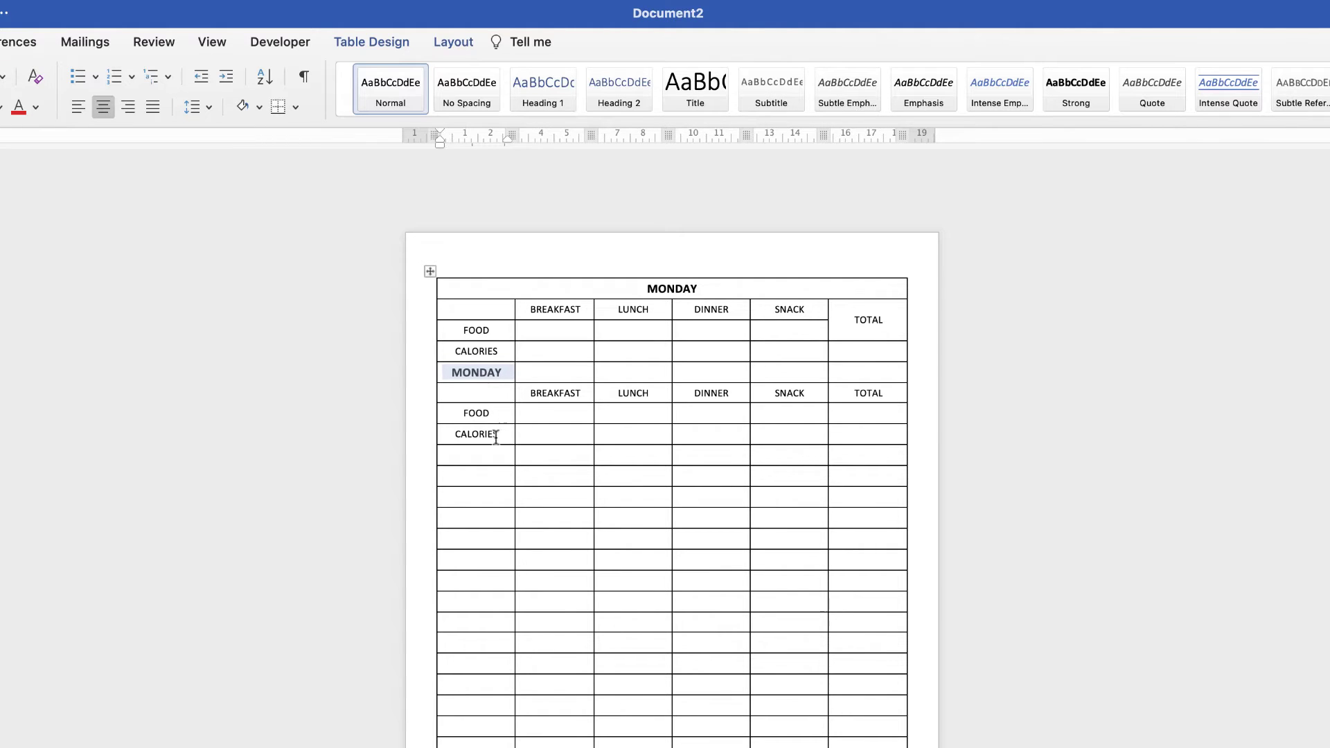
left_click(475, 454)
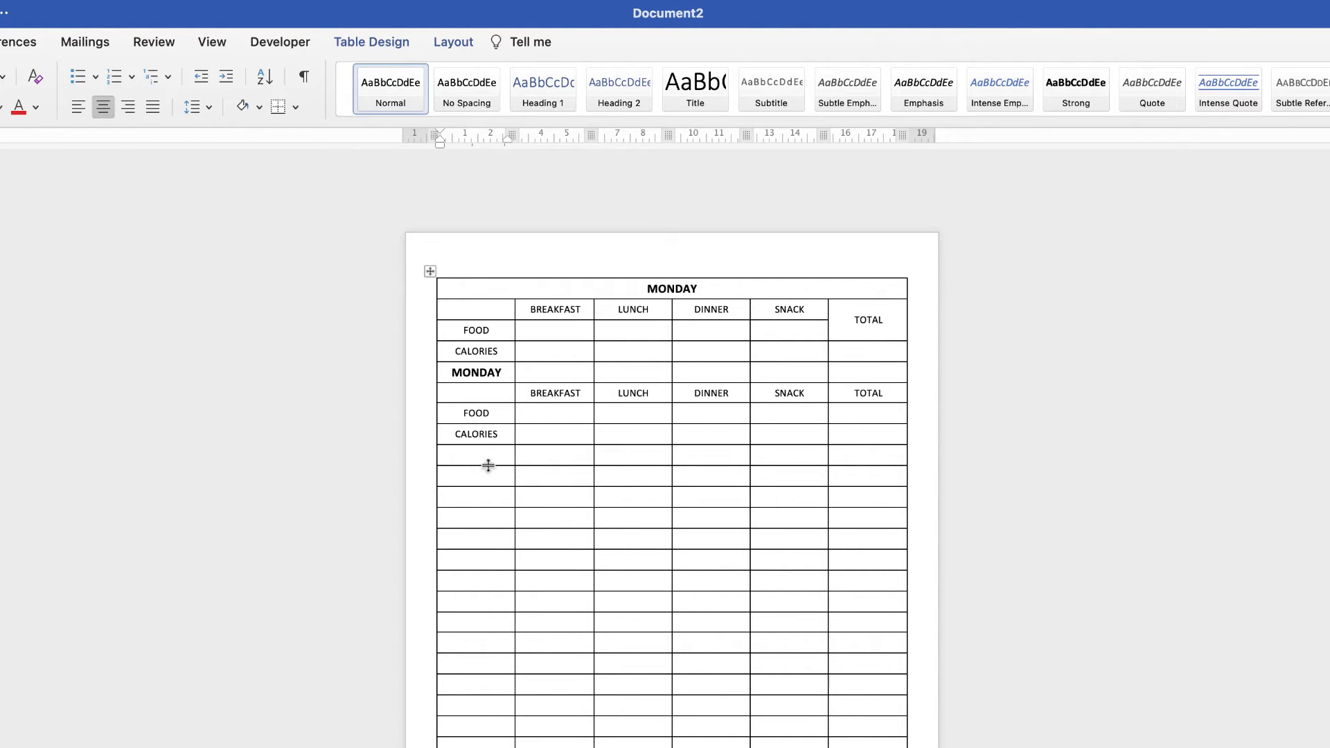
key("super+v")
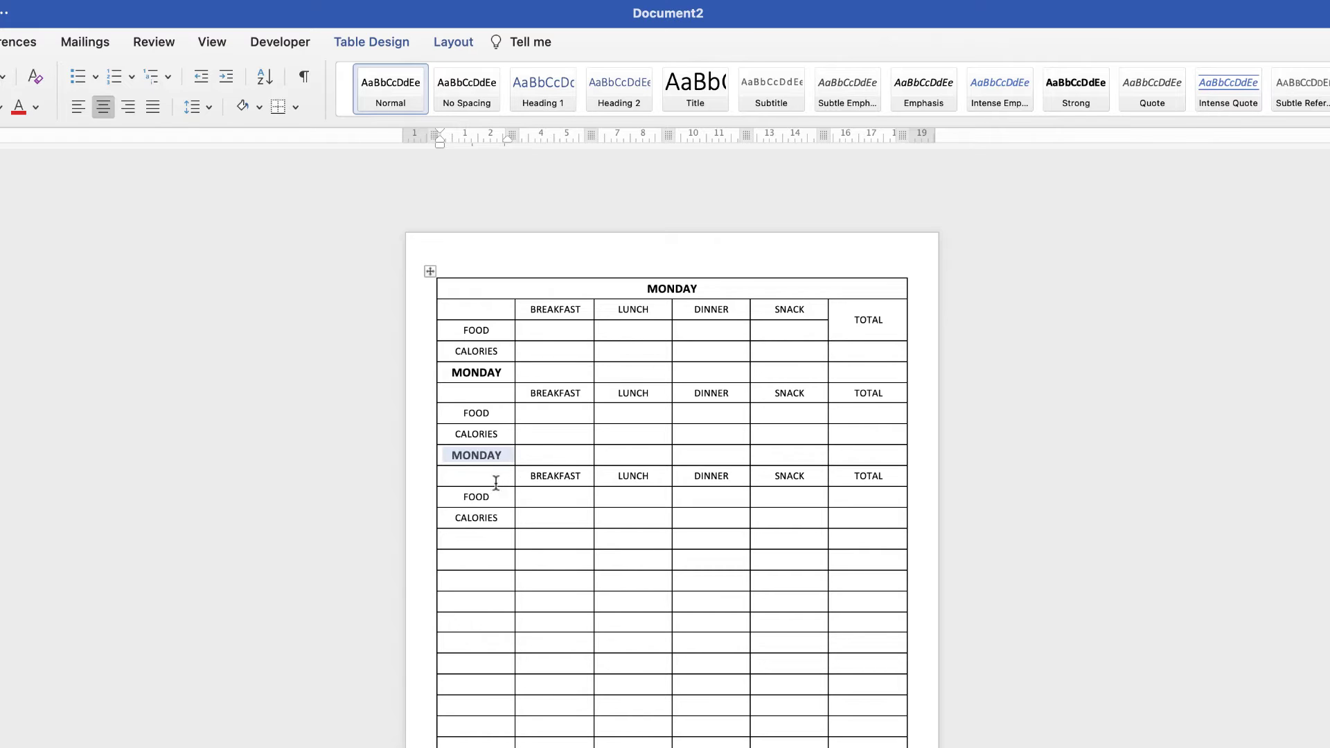
left_click(479, 541)
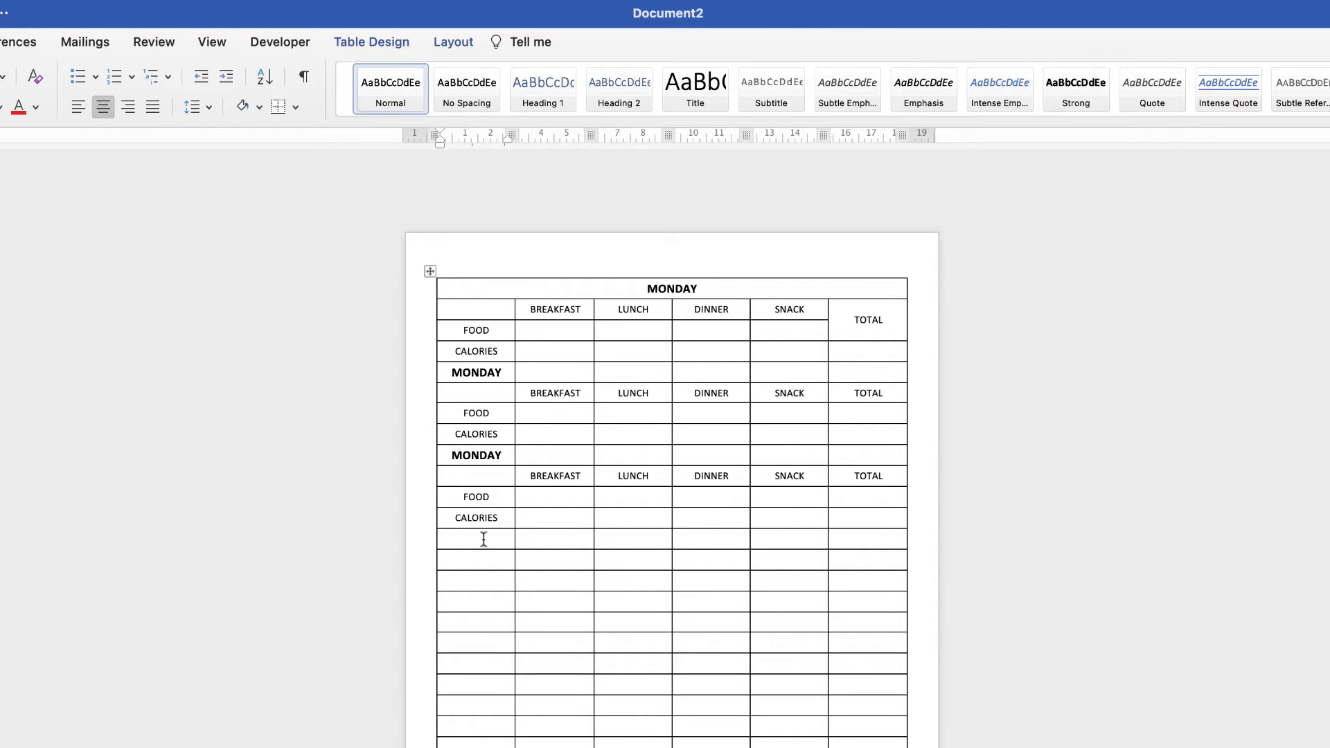
key("super+v")
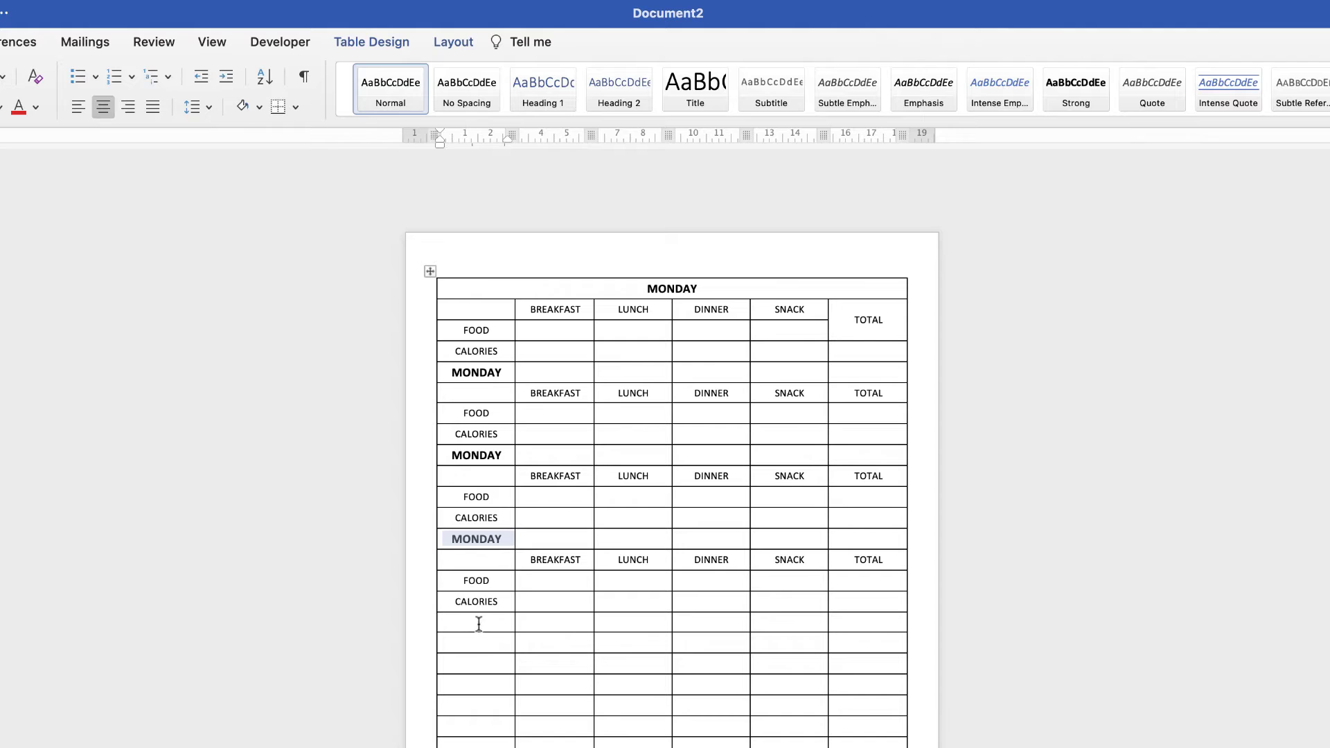
left_click(481, 625)
key("super+v")
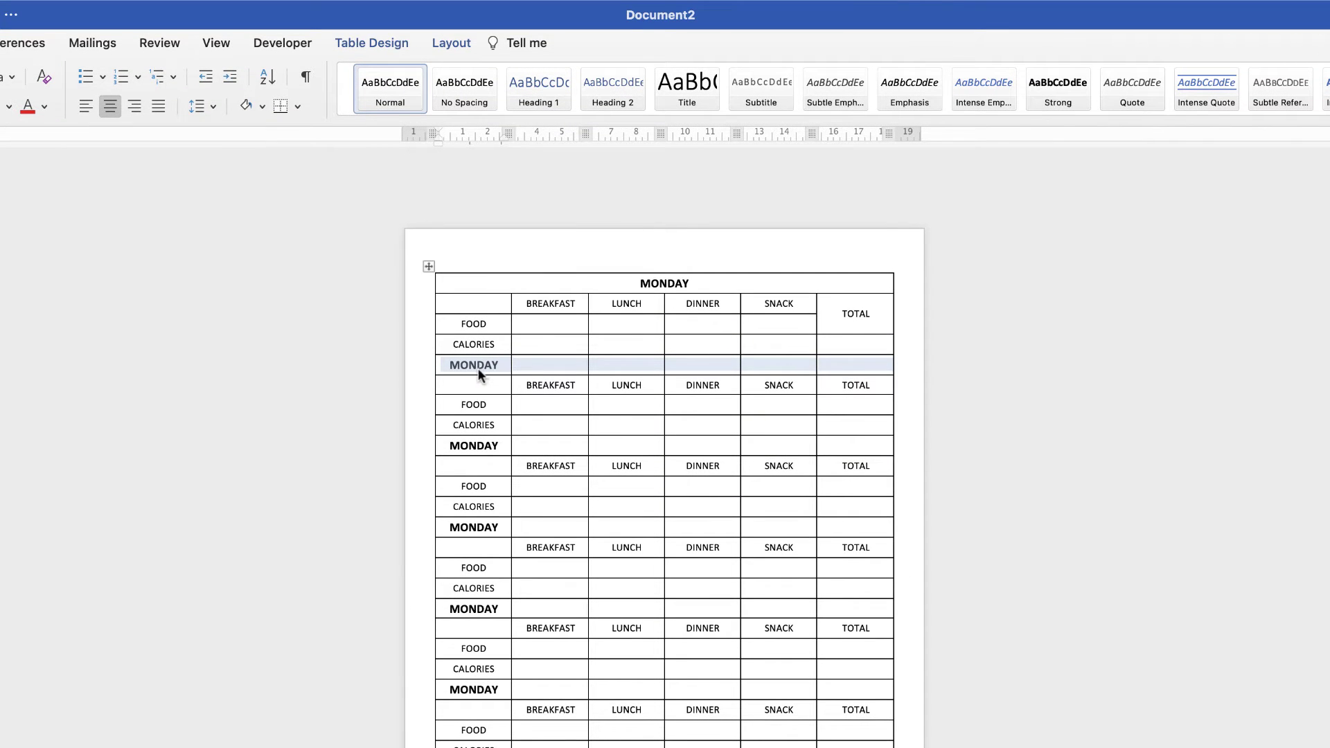
- Merge the first two copied title rows and retitle them TUESDAY and WEDNESDAY
left_click(465, 40)
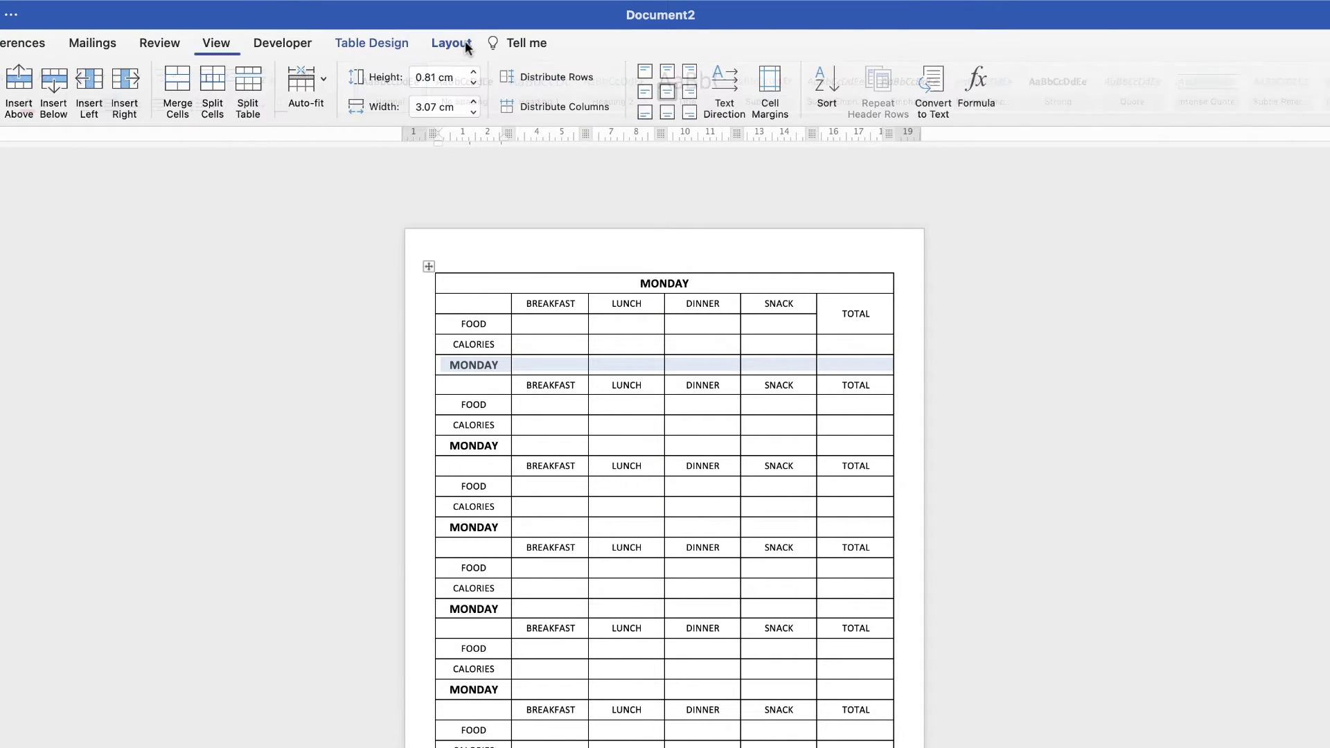
left_click(177, 86)
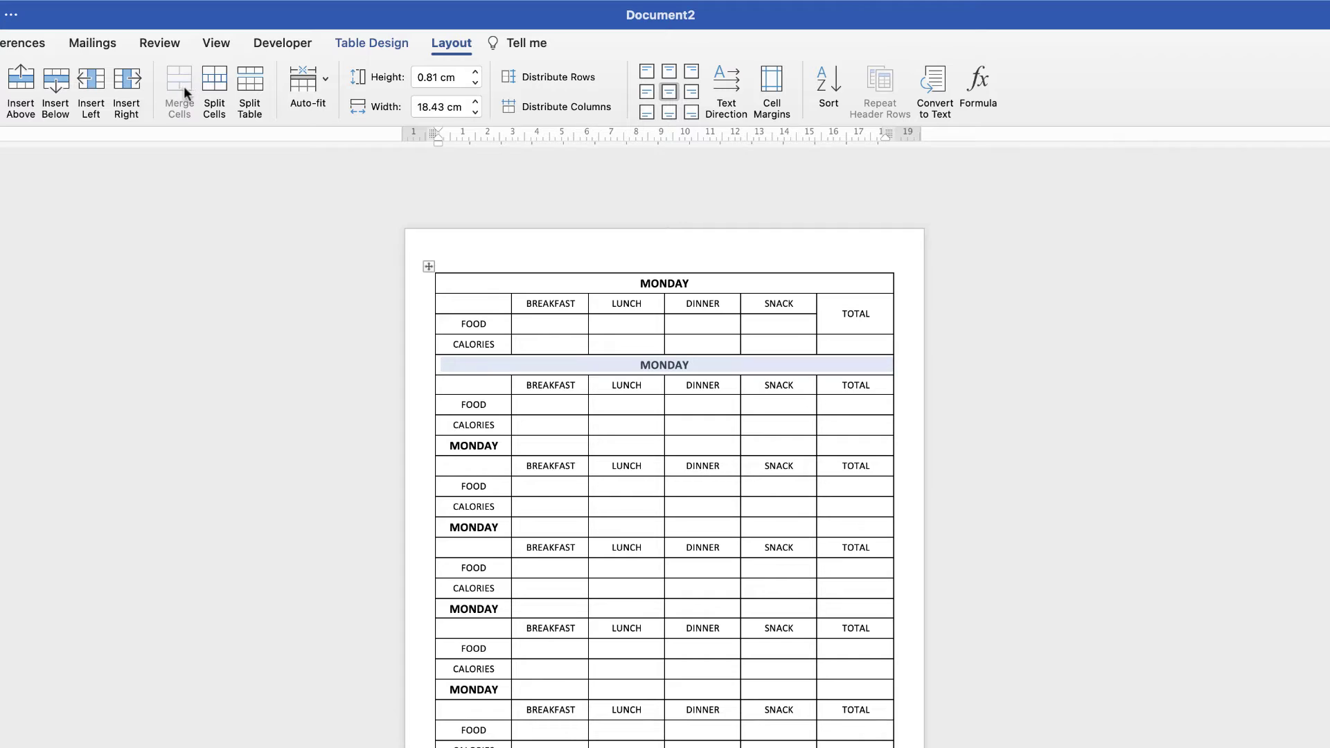
type("TUESDAY")
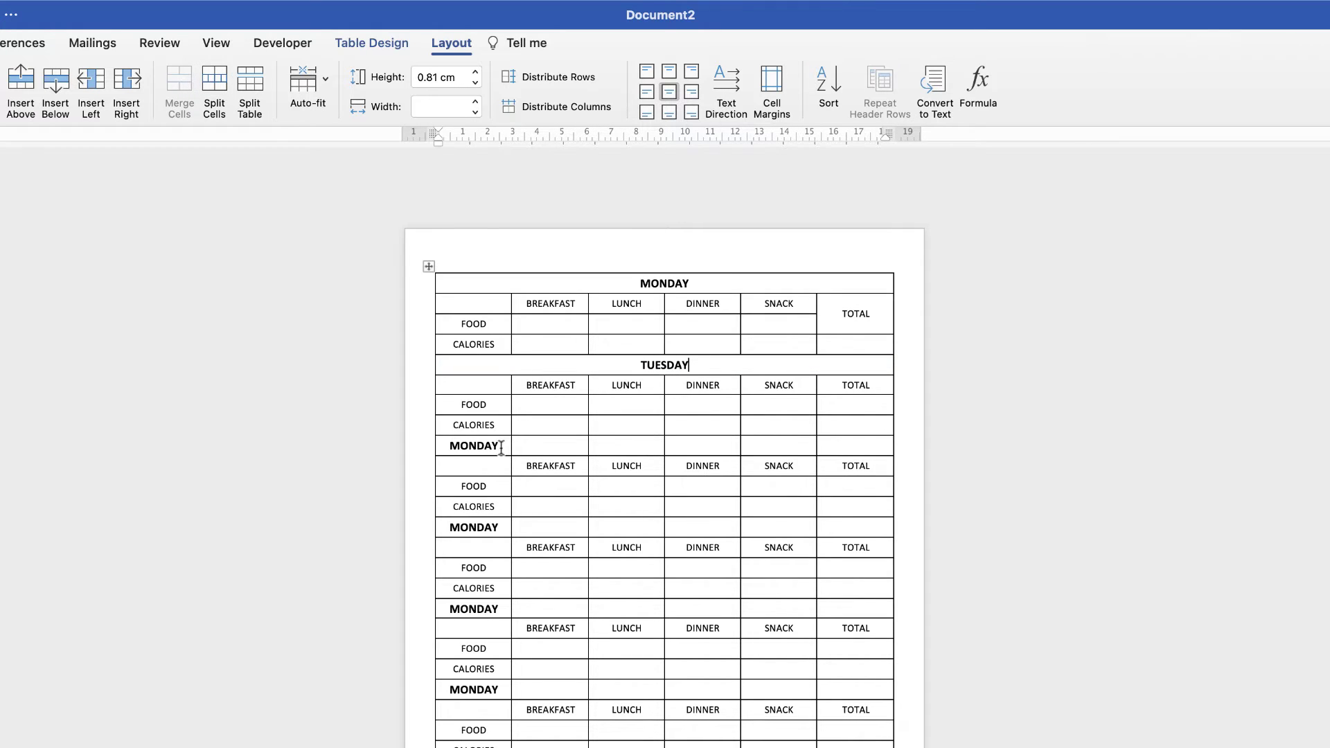
left_click_drag(502, 445, 825, 445)
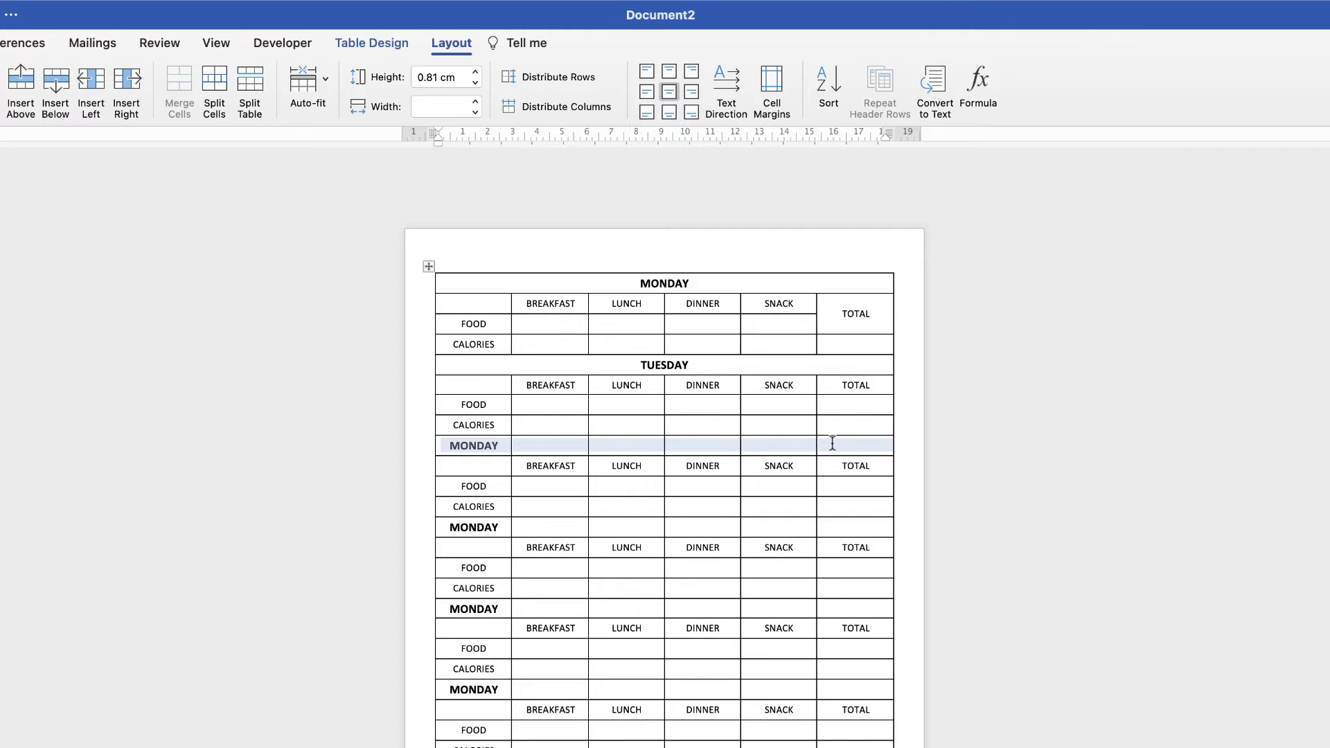
left_click(179, 80)
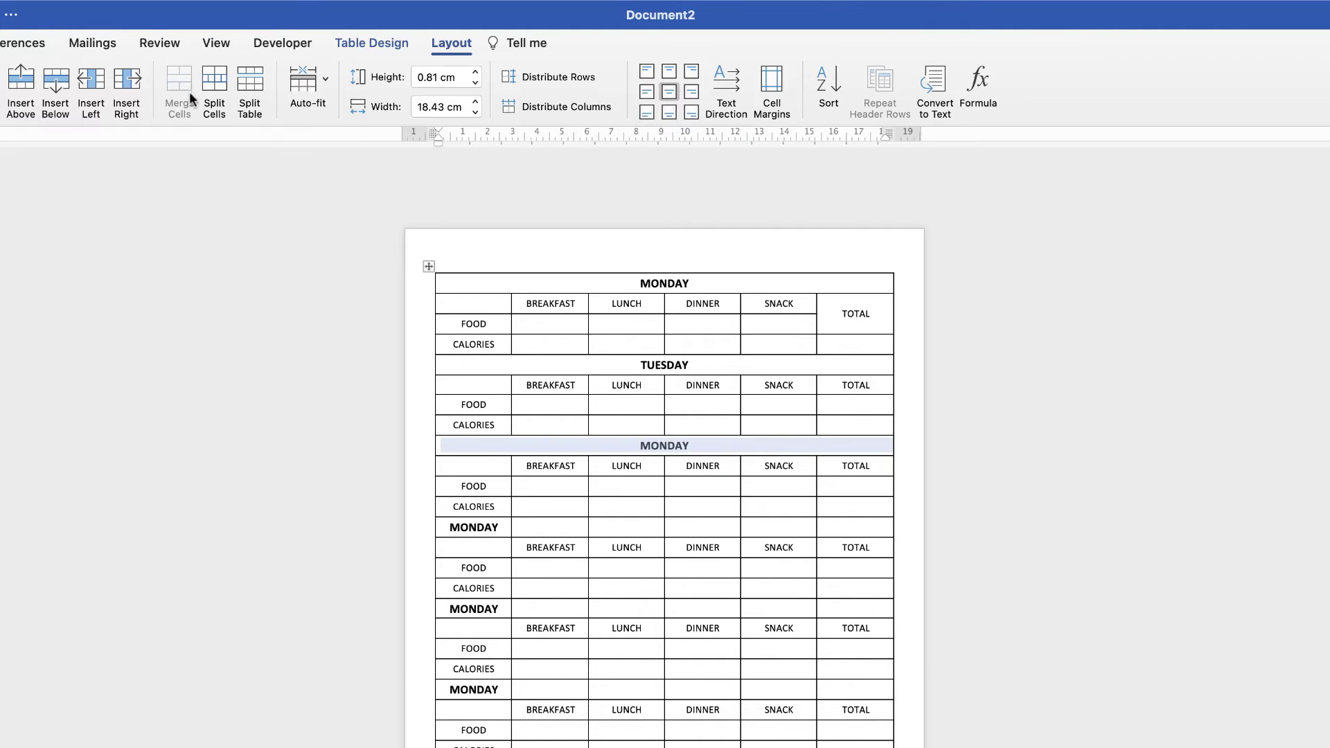
type("WED")
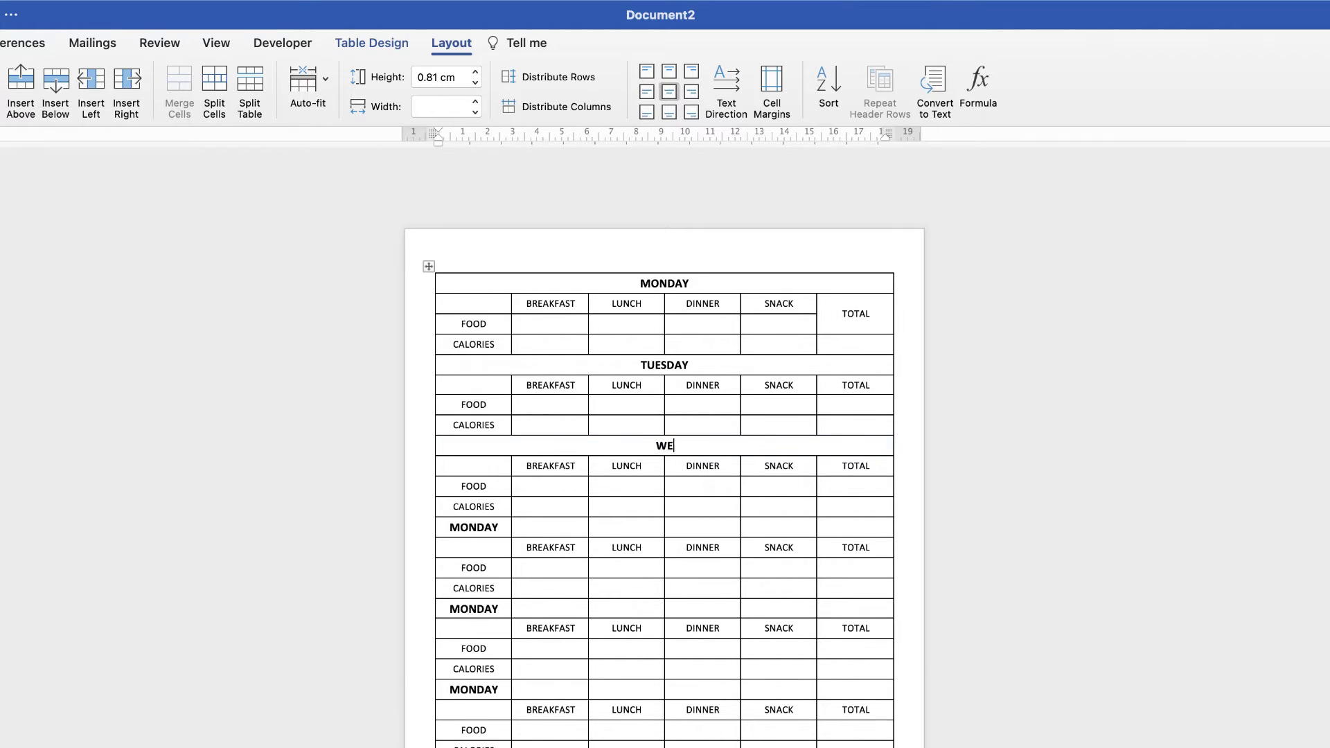
type("NESDAY")
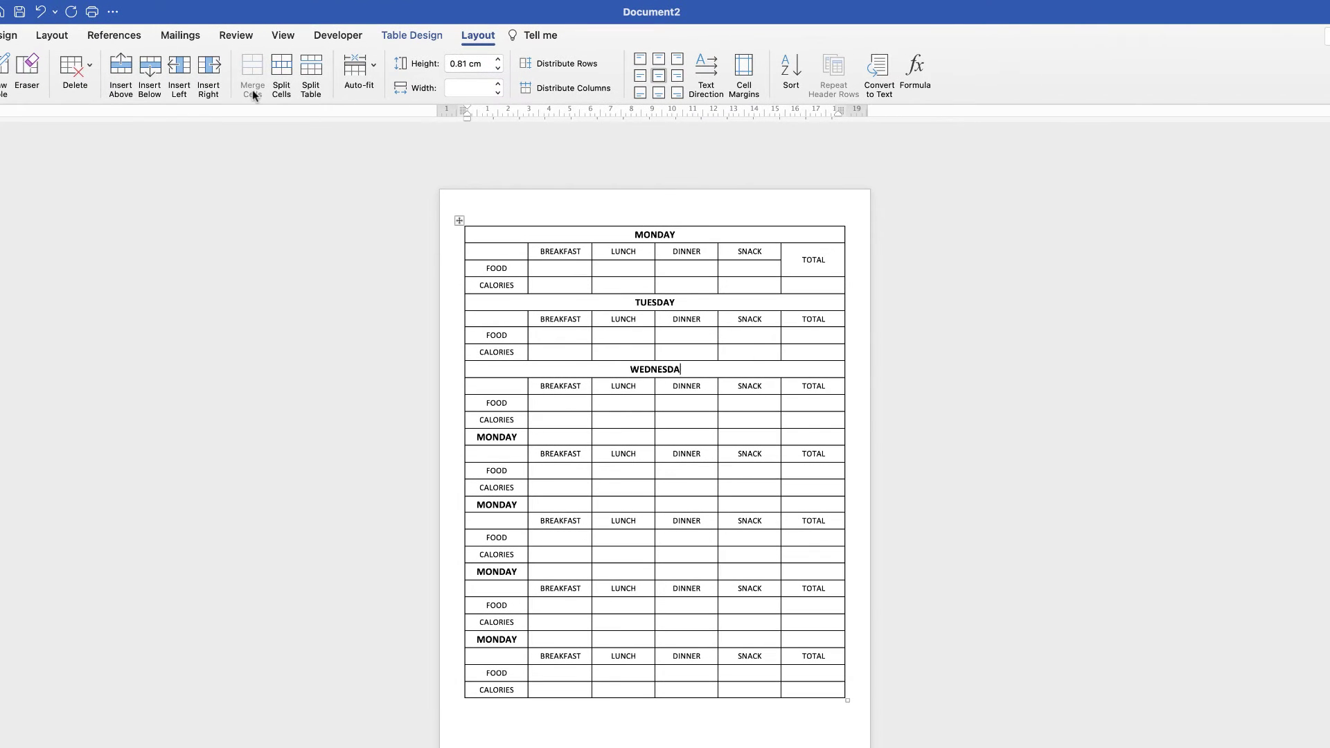
- Merge the remaining title rows and retitle them THURSDAY, FRIDAY, SATURDAY and SUNDAY
left_click_drag(475, 442, 840, 442)
left_click(248, 80)
type("THURSDAY")
left_click_drag(475, 511, 839, 510)
left_click(248, 80)
type("FRIDAY")
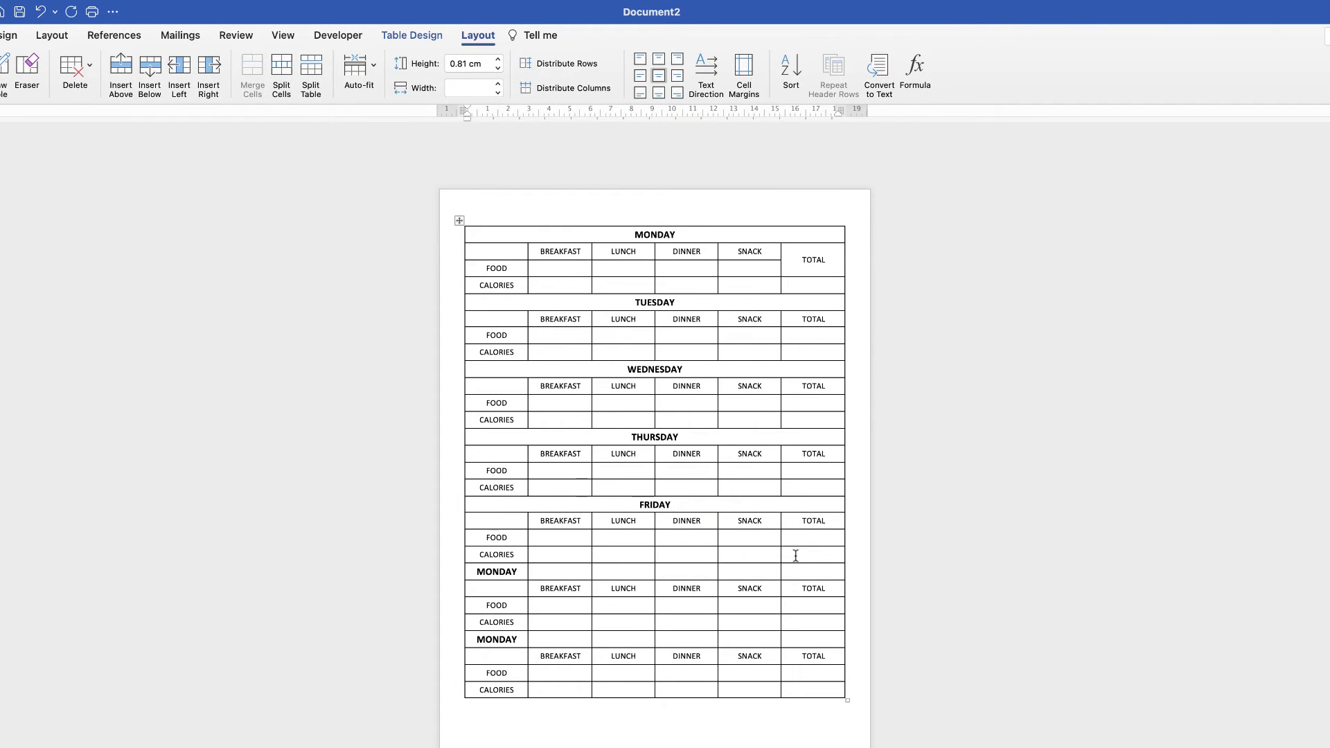
left_click_drag(475, 573, 840, 572)
left_click(252, 76)
type("SATURDAY")
left_click_drag(475, 640, 839, 639)
left_click(252, 76)
type("SUNDAY")
left_click(750, 538)
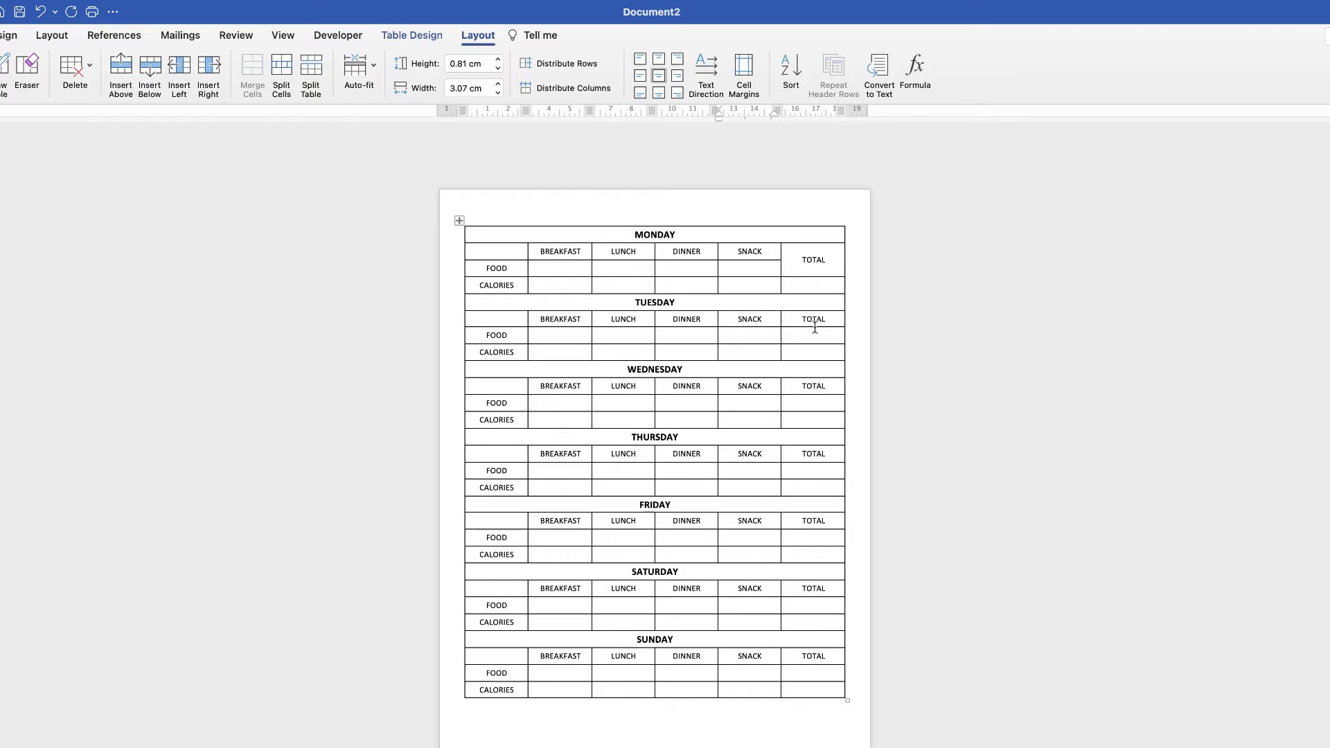
- Merge Tuesday's and Wednesday's TOTAL cells with the cells below them
left_click_drag(797, 319, 802, 339)
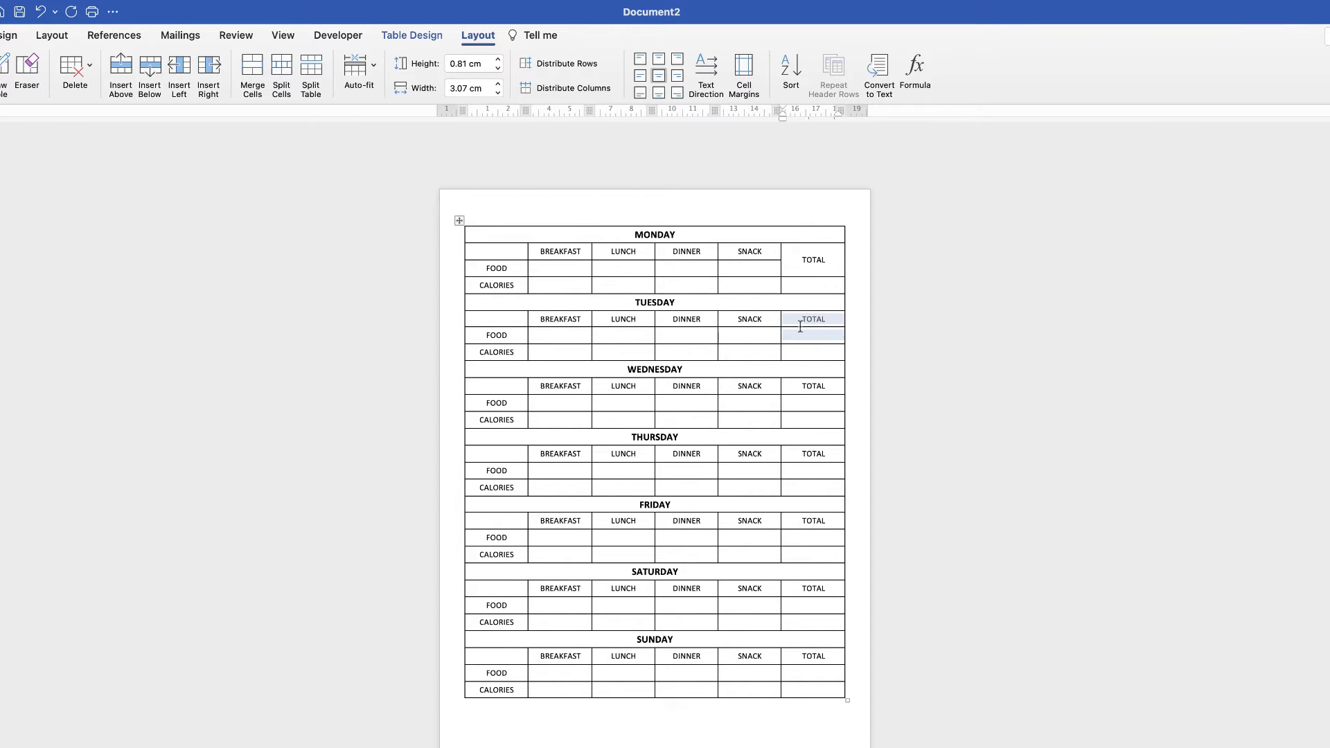
left_click(252, 73)
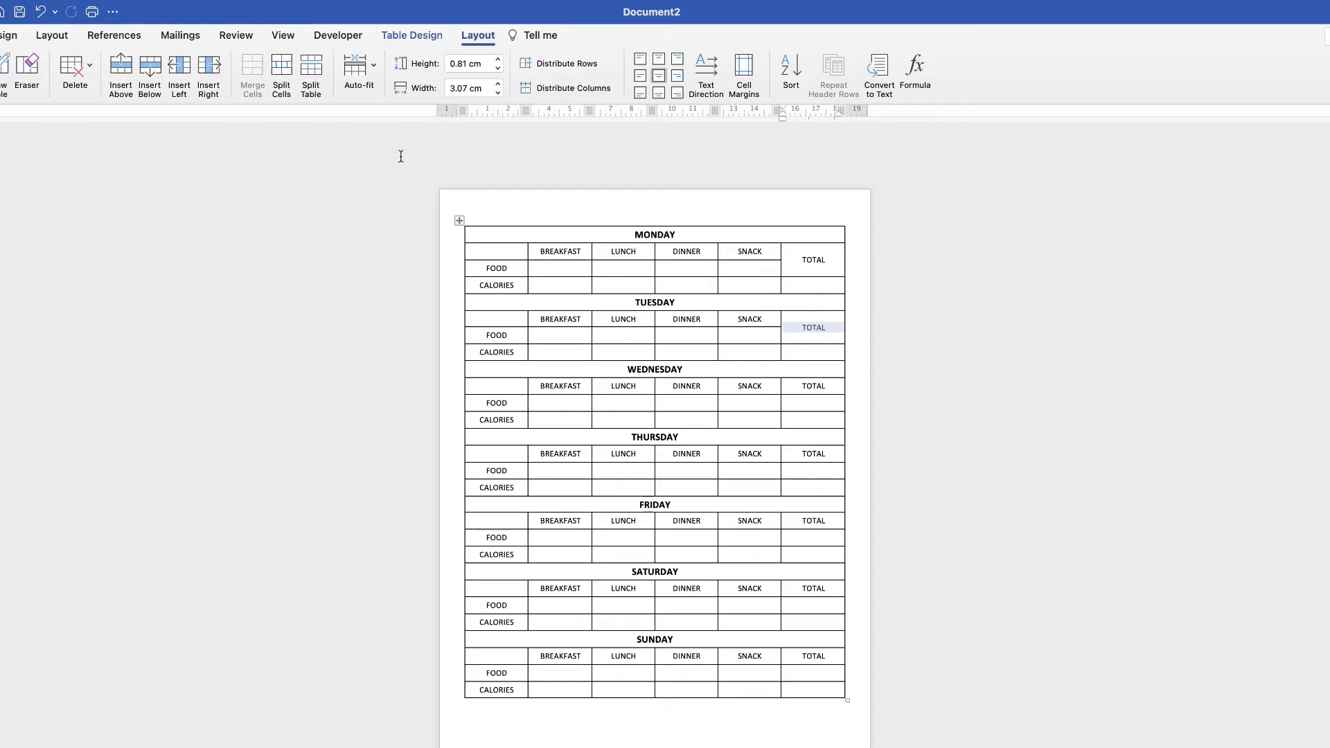
left_click(799, 387)
left_click_drag(799, 387, 804, 404)
left_click(252, 73)
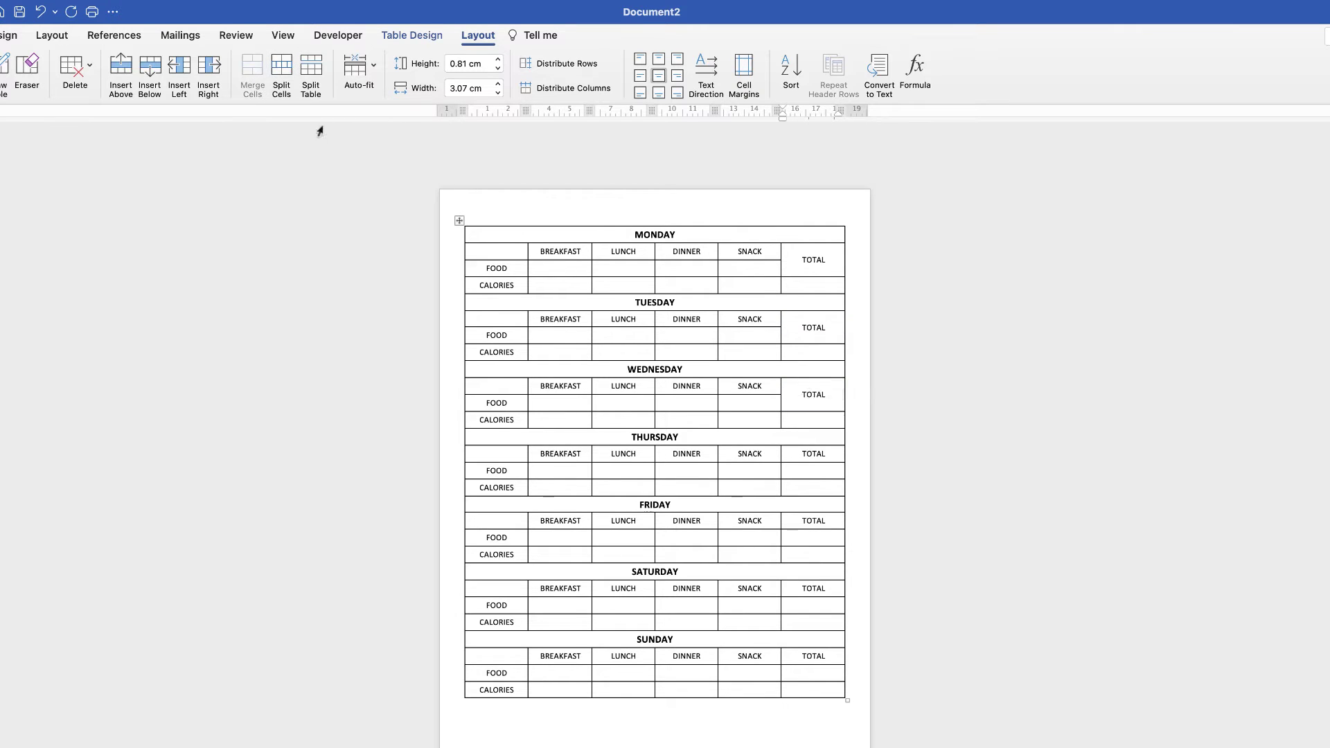
- Merge the TOTAL cells across two rows for Thursday through Sunday
left_click_drag(806, 475, 797, 452)
left_click(252, 72)
left_click_drag(803, 523, 804, 541)
left_click(252, 73)
left_click_drag(803, 590, 804, 608)
left_click(252, 73)
left_click_drag(804, 658, 802, 677)
left_click(252, 73)
left_click_drag(522, 269, 754, 266)
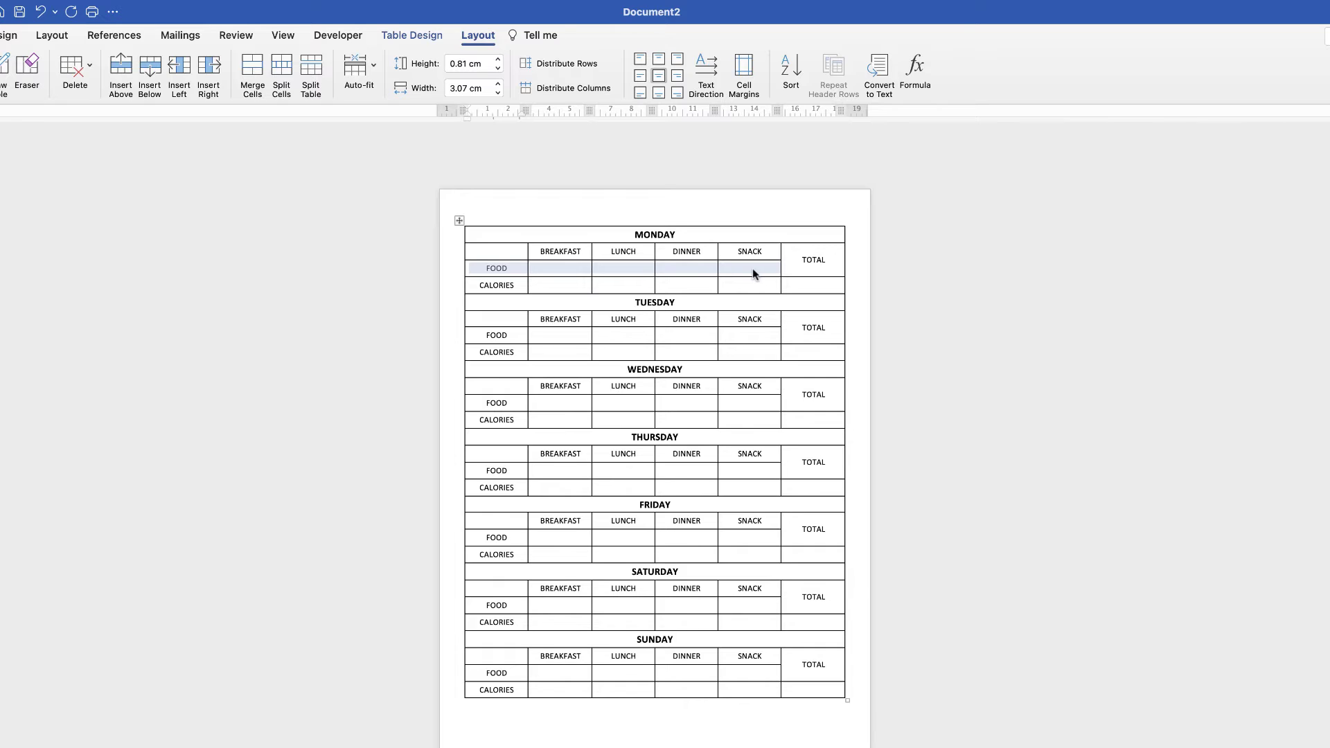
- Set Monday's and Tuesday's FOOD rows to 0.99 cm high
left_click(468, 63)
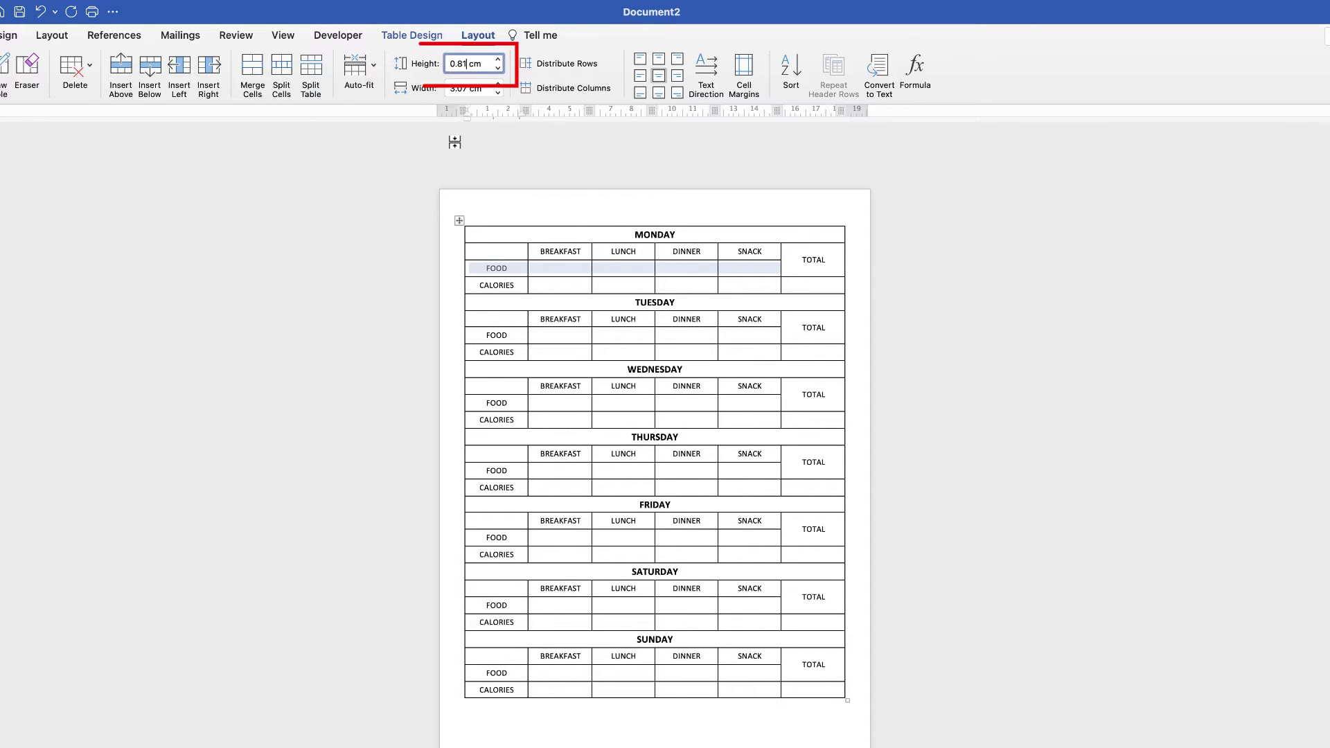
key("BackSpace")
key("BackSpace")
key("BackSpace")
key("Return")
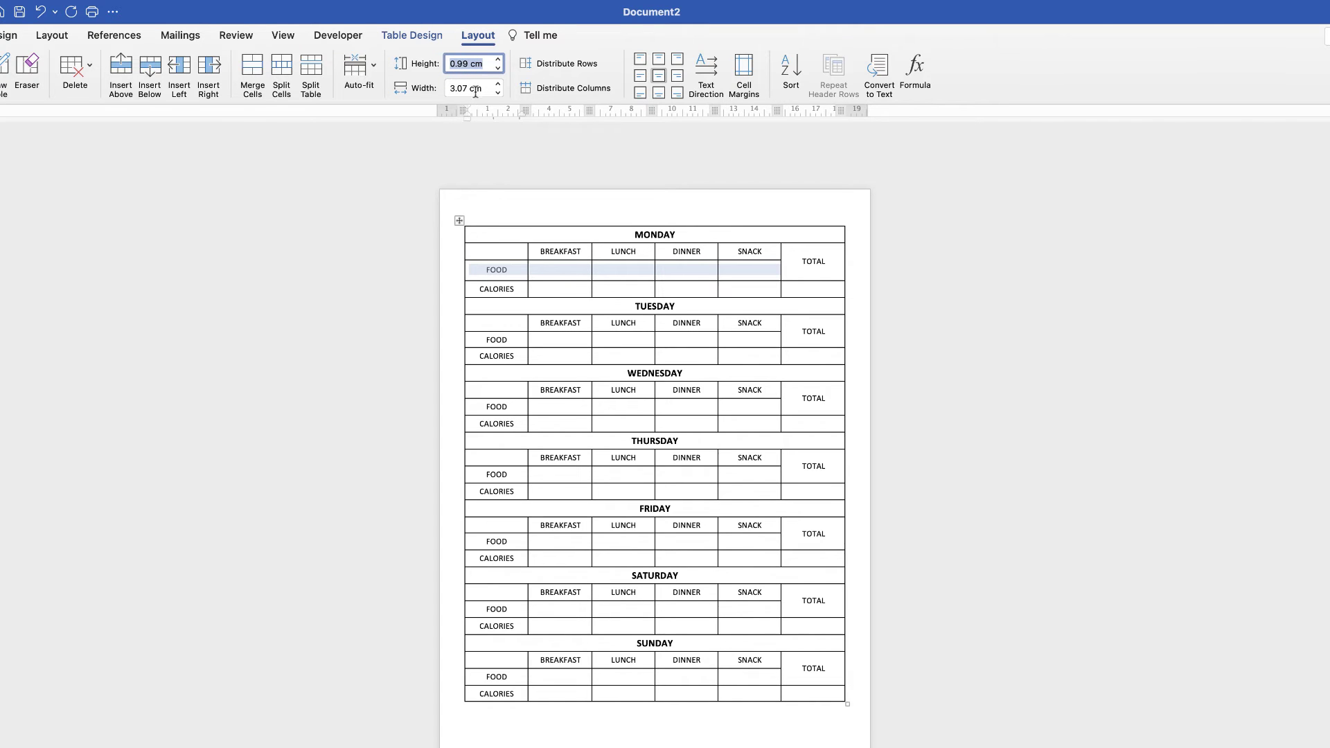
left_click(561, 276)
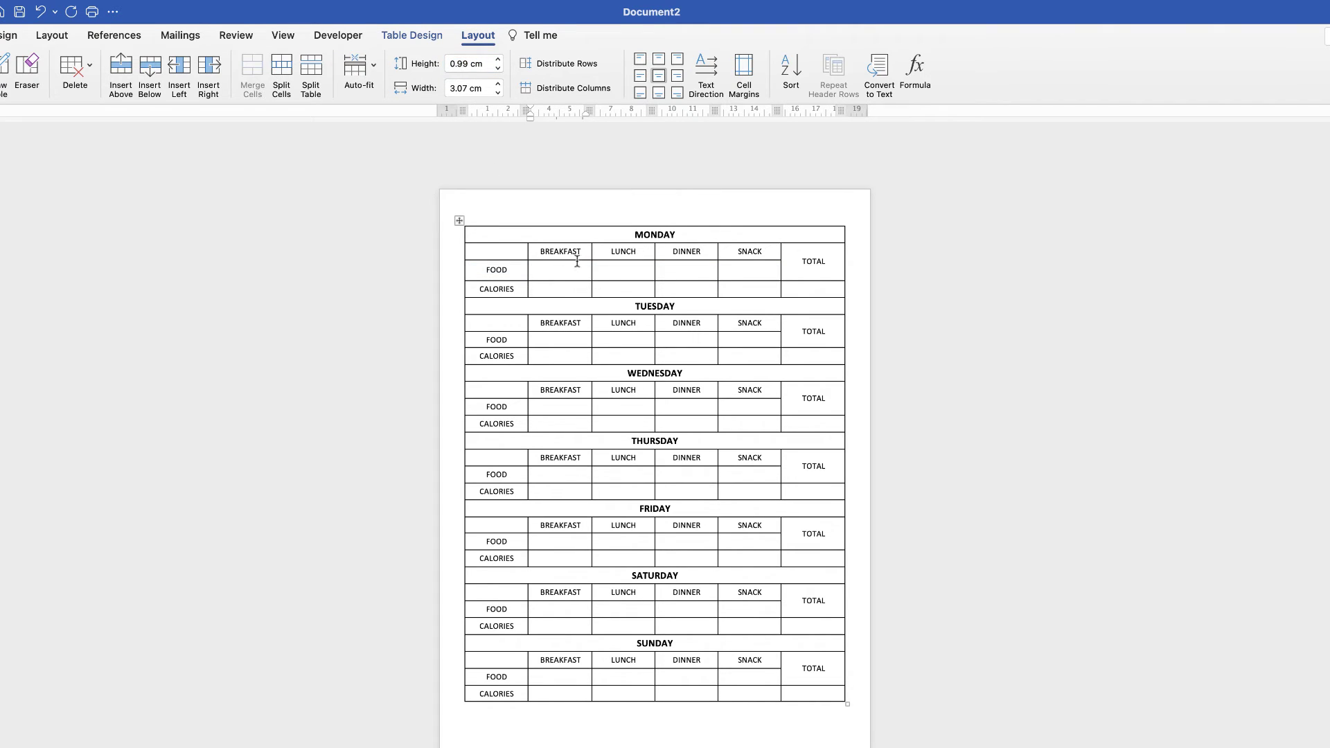
left_click_drag(515, 340, 751, 339)
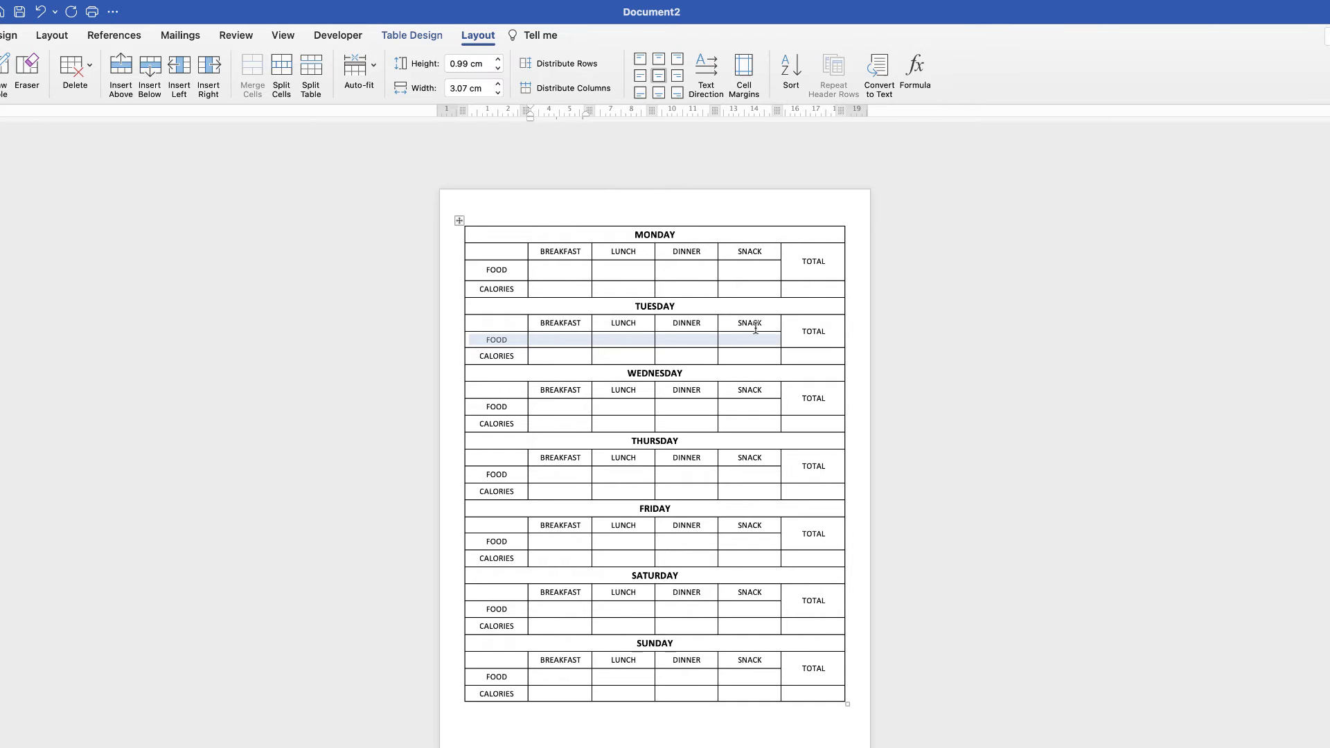
left_click(488, 66)
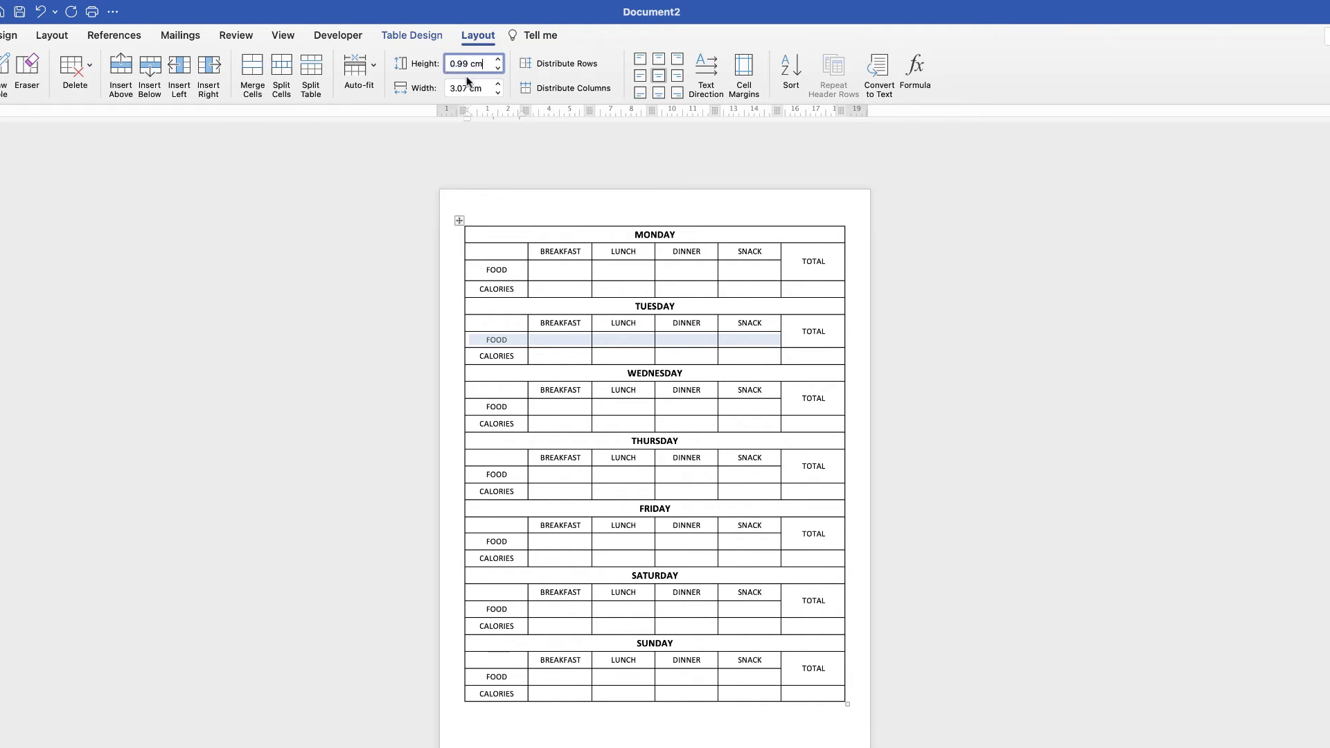
key("Return")
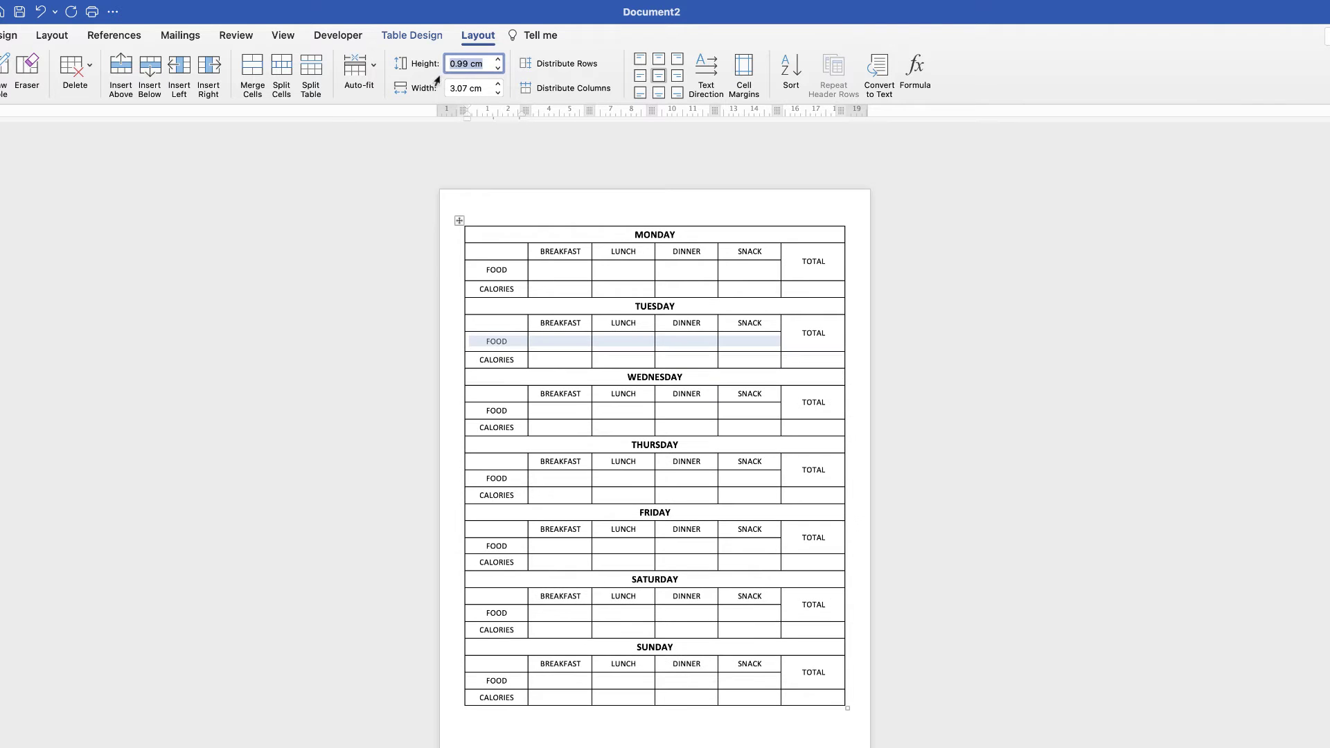
- Set Thursday's FOOD row to 0.99 cm high after a false start on Wednesday's
left_click_drag(736, 410, 509, 410)
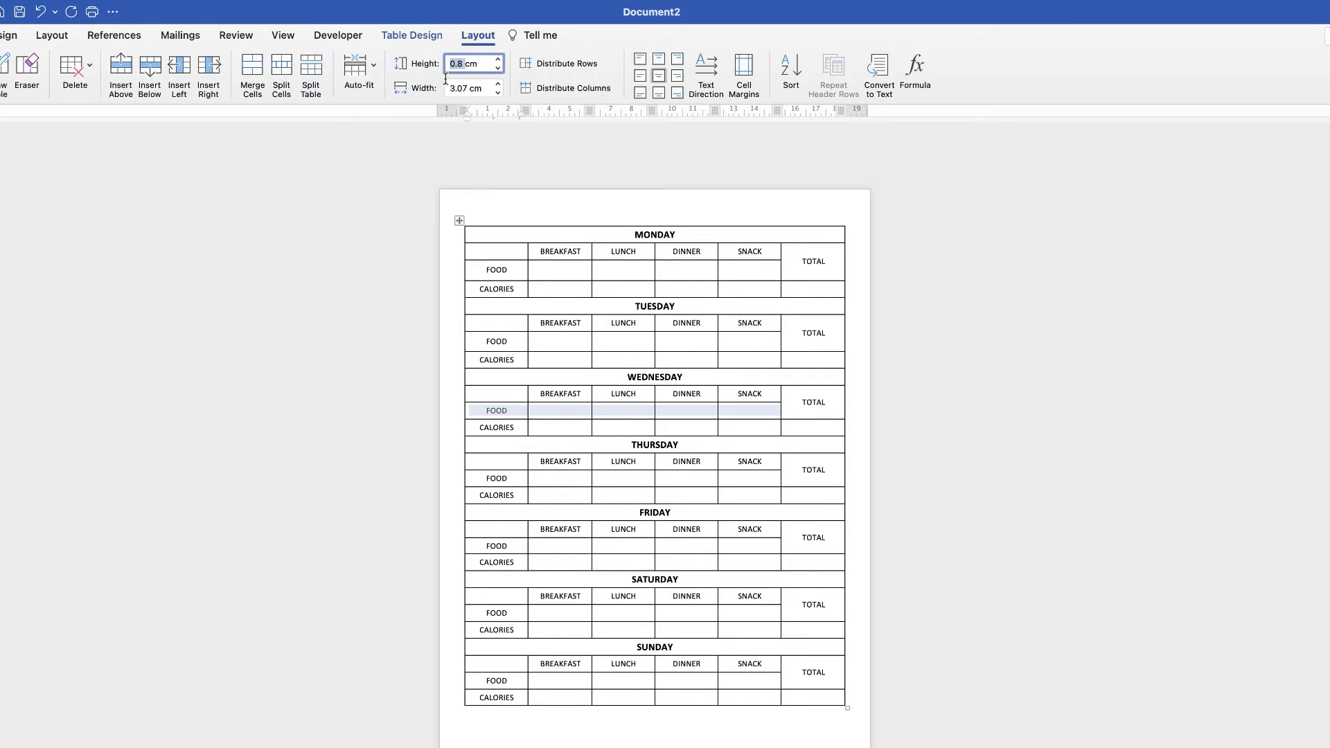
type("0.99 cm")
key("Return")
left_click(750, 478)
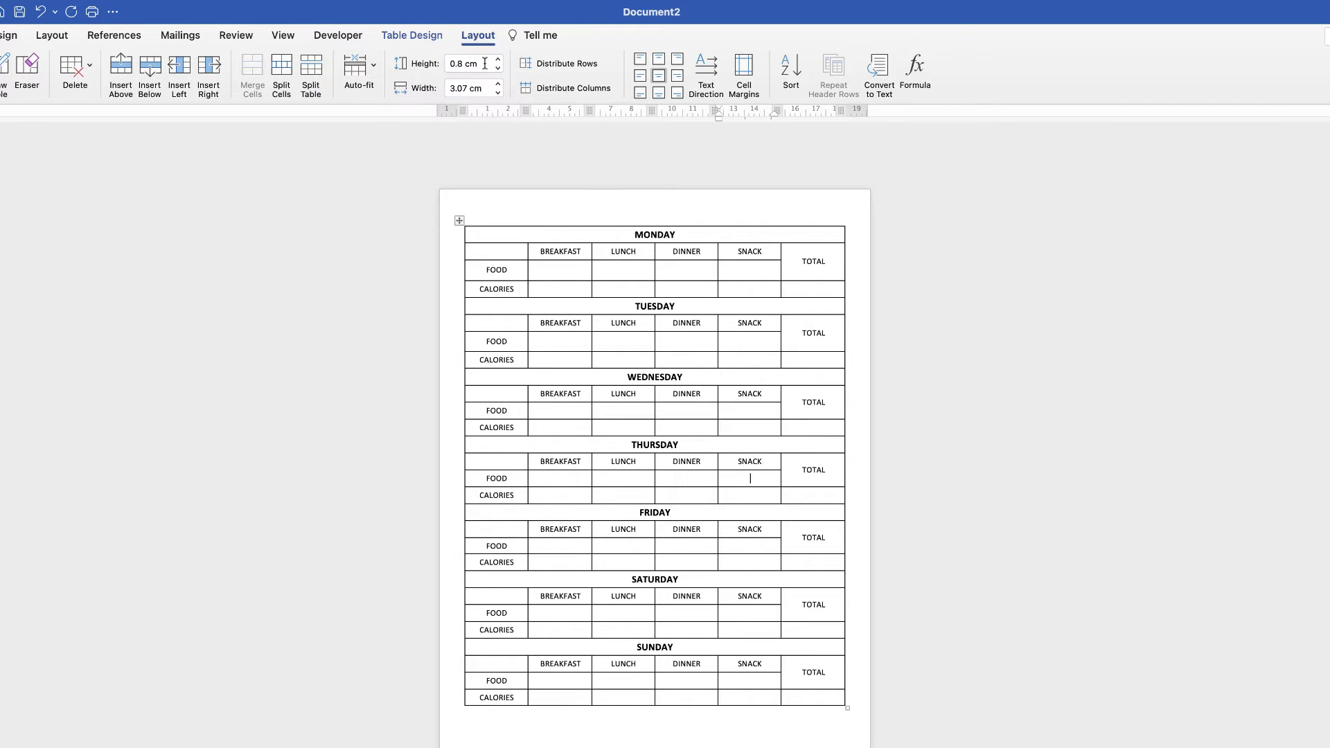
left_click(461, 65)
type("0.99 cm")
key("Return")
- Set Friday's and Wednesday's FOOD rows to 0.99 cm high
left_click_drag(740, 549, 508, 537)
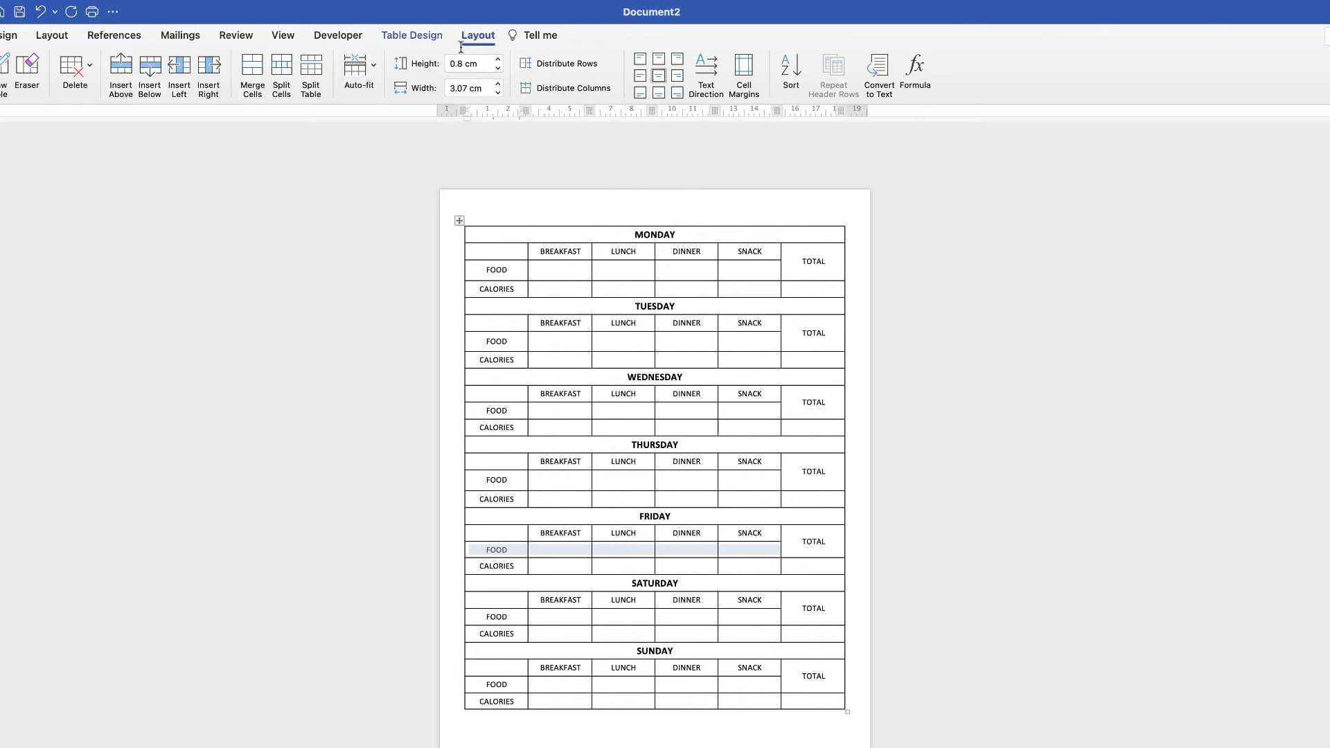
left_click(482, 64)
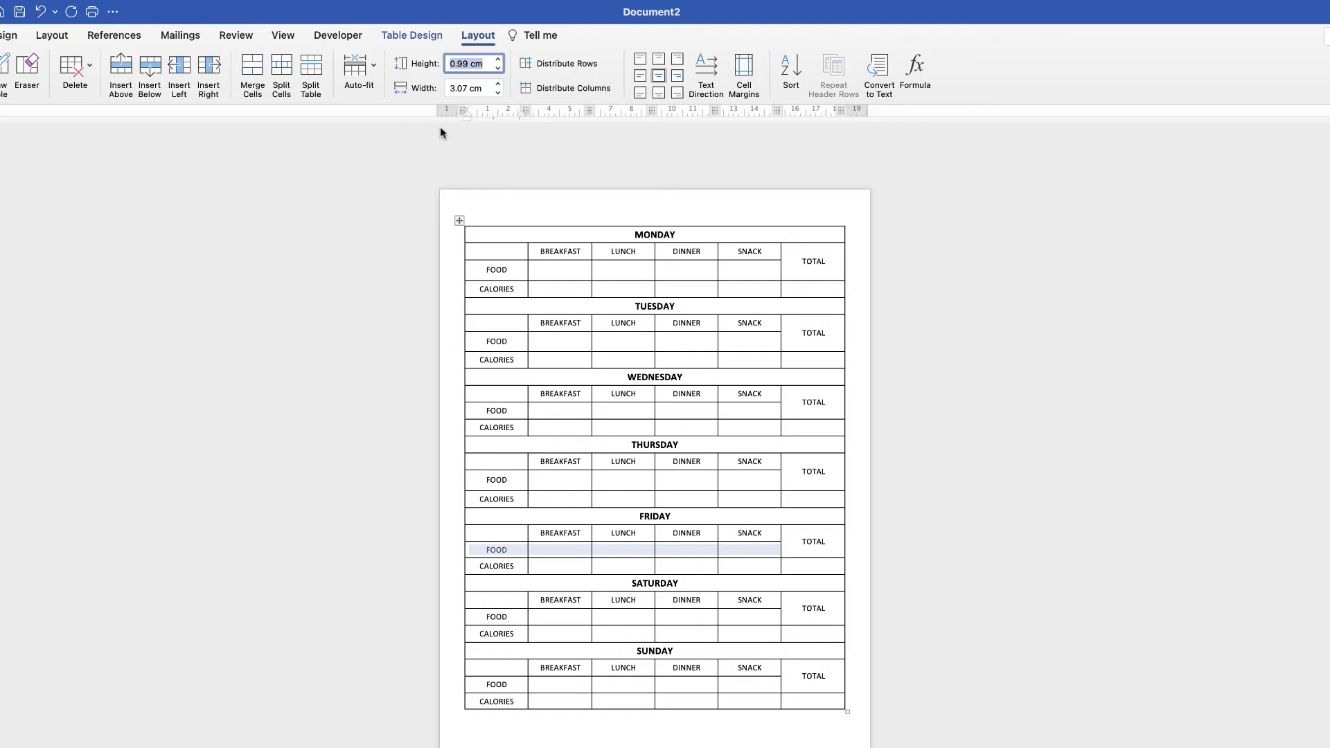
type("0.99 cm")
key("Return")
left_click_drag(735, 416, 498, 412)
left_click(471, 63)
type("0.99 cm")
key("Return")
- Set Saturday's and Sunday's FOOD rows to 0.99 cm high
left_click_drag(748, 624, 509, 616)
left_click(471, 64)
key("Return")
left_click_drag(749, 692, 508, 693)
left_click(471, 64)
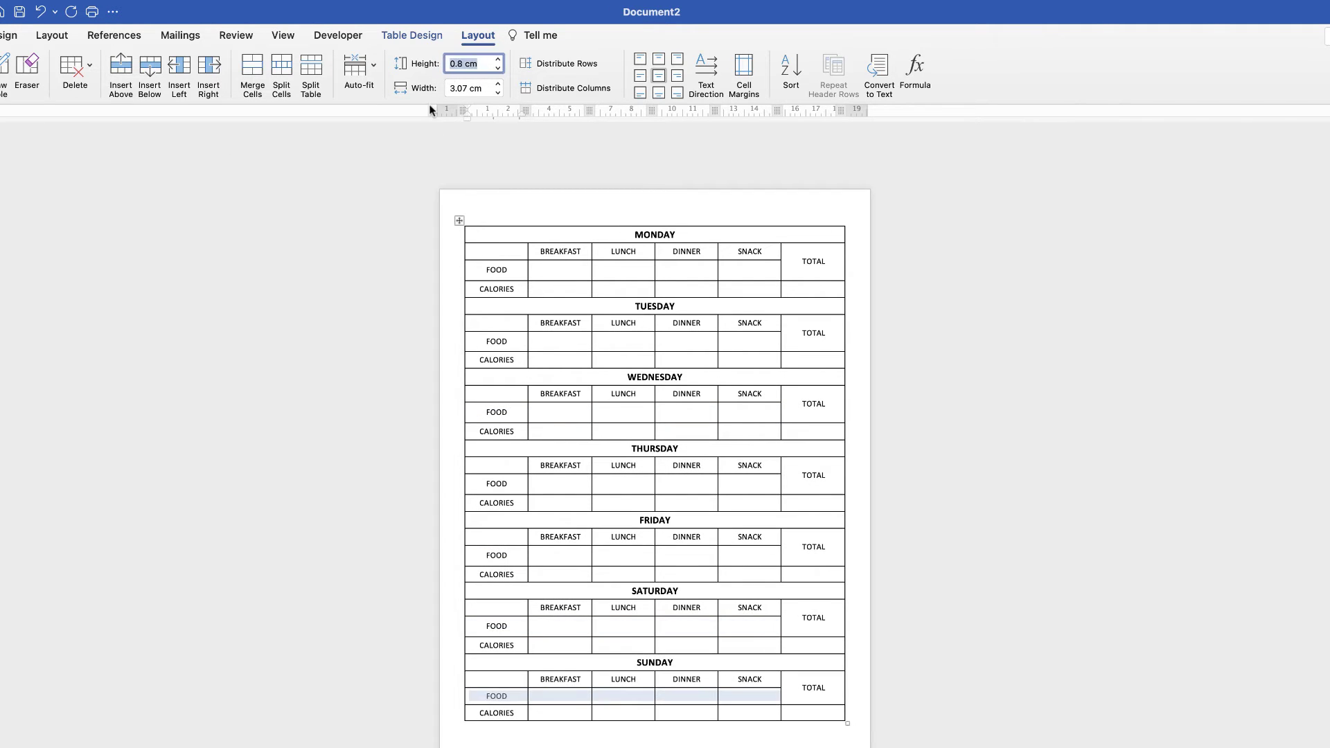
key("Return")
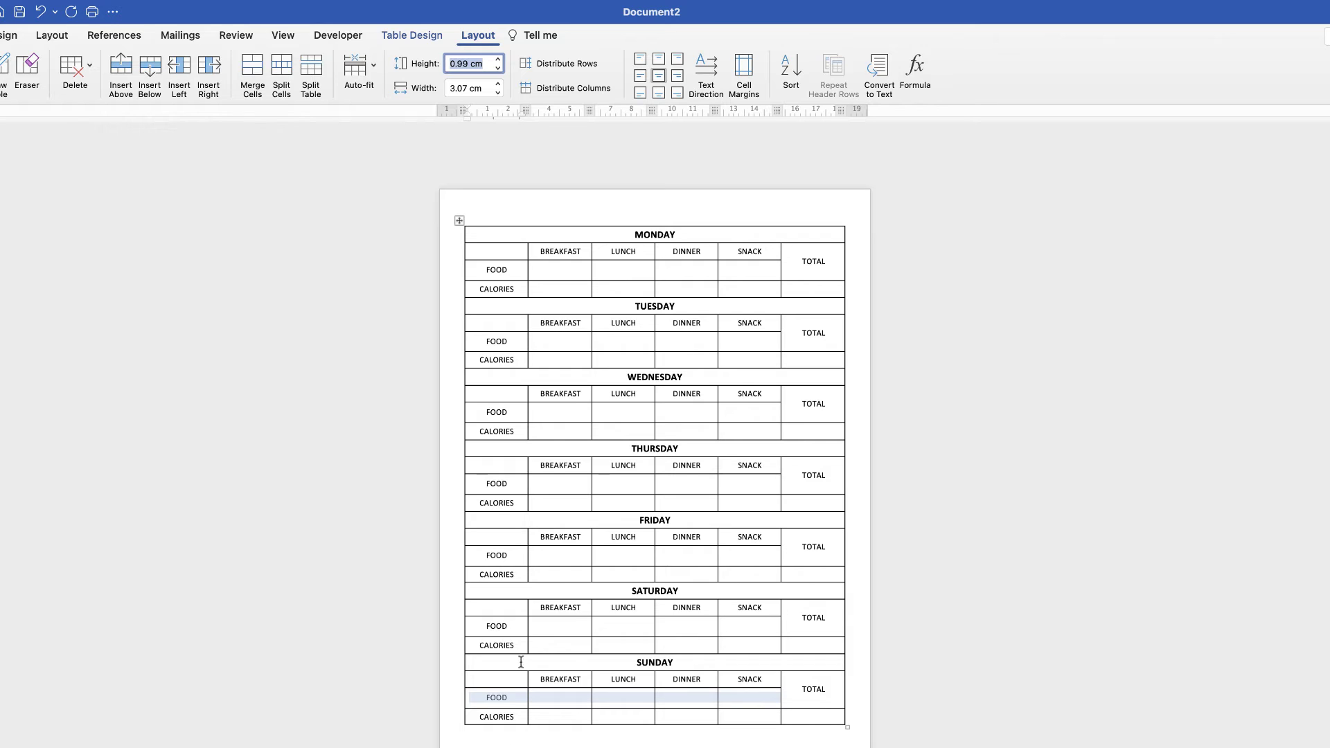
- Narrow the label column and move the SNACK/TOTAL border right to widen SNACK
left_click(498, 234)
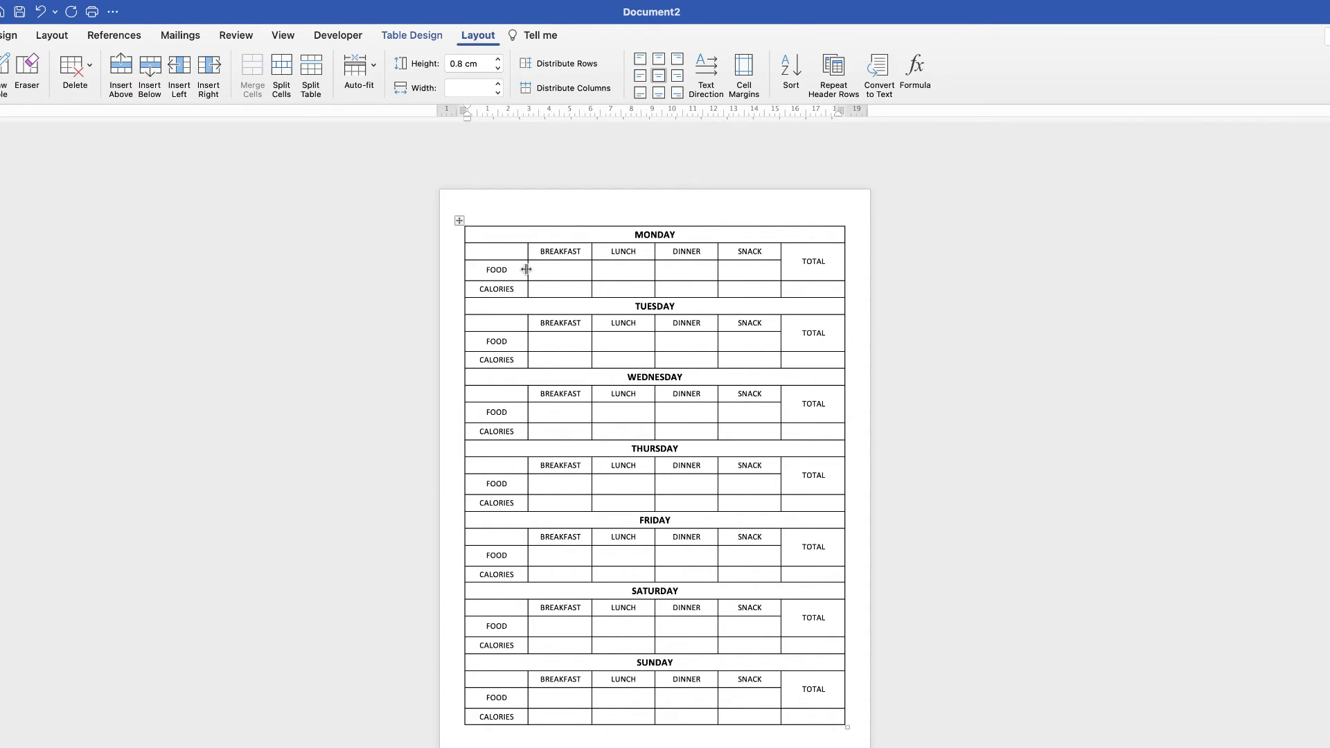
left_click_drag(528, 269, 506, 272)
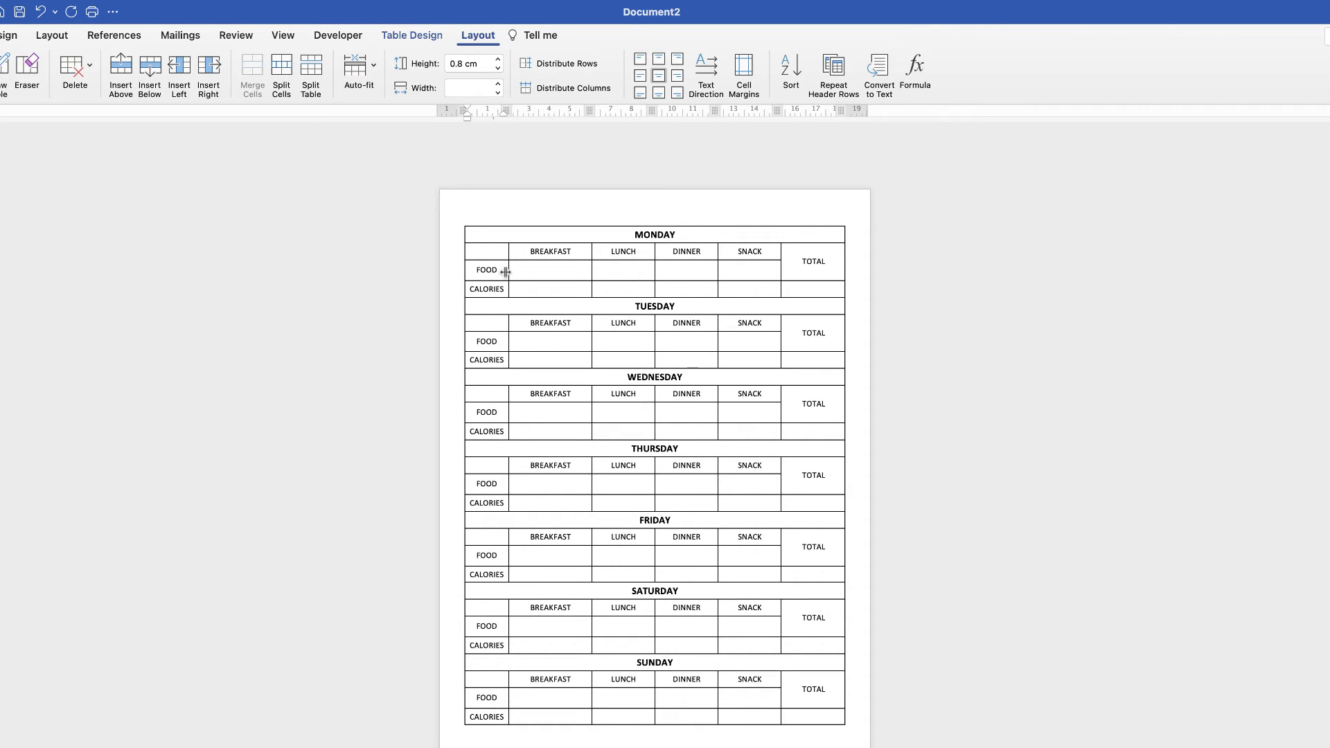
left_click_drag(781, 270, 558, 255)
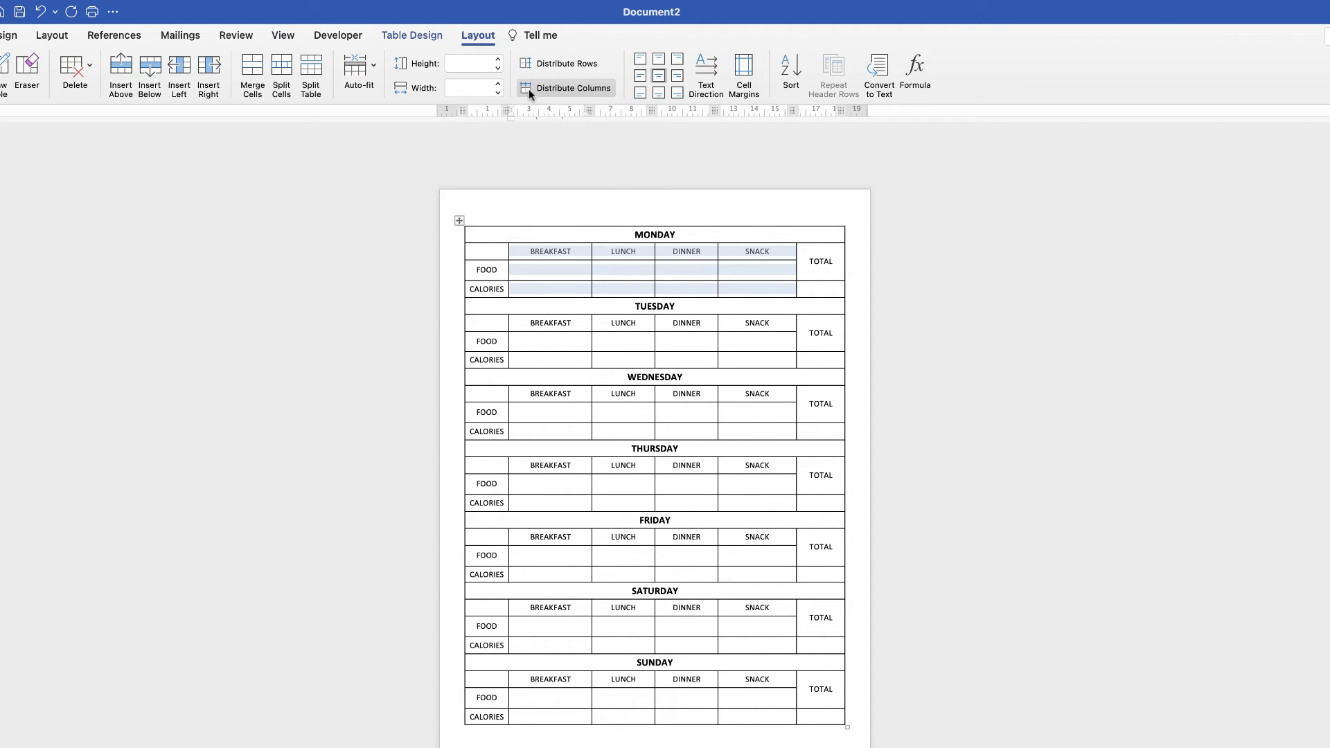
- Distribute the Breakfast–Snack columns evenly in each day block, Monday through Sunday
left_click(555, 88)
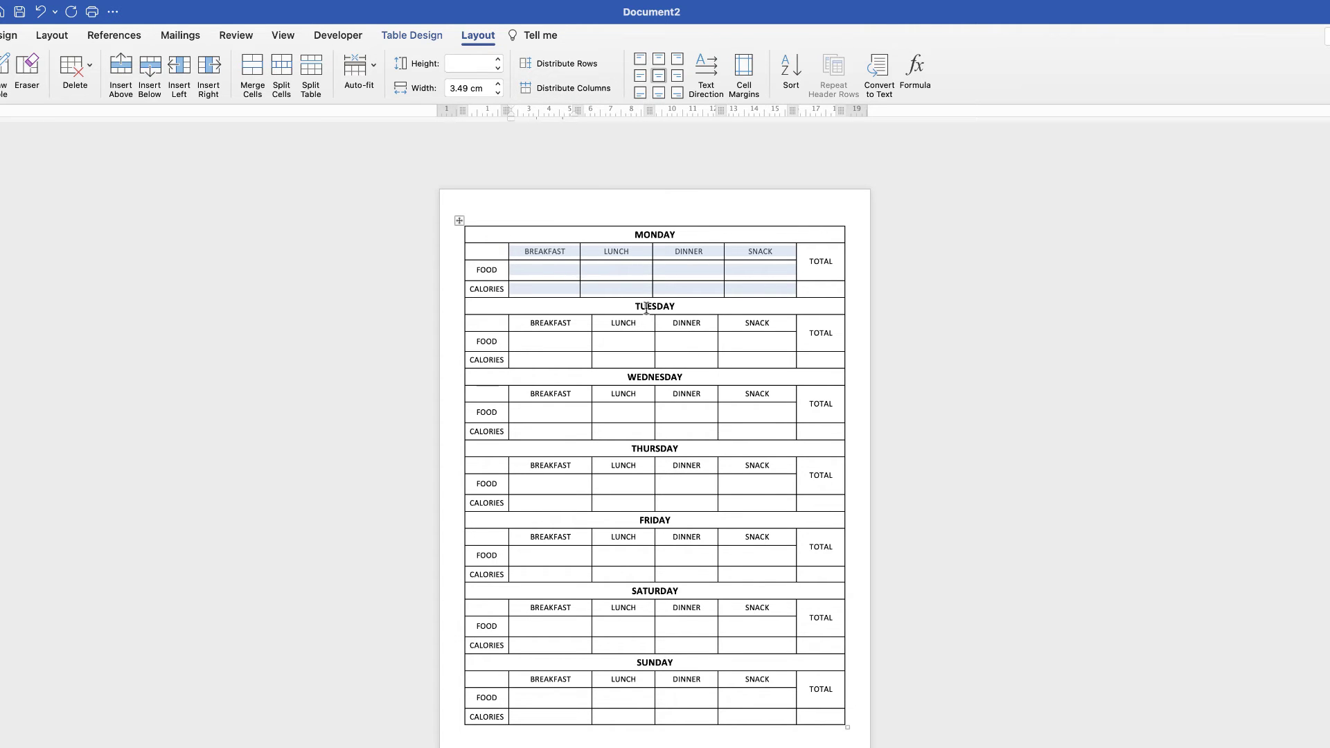
left_click_drag(736, 360, 565, 328)
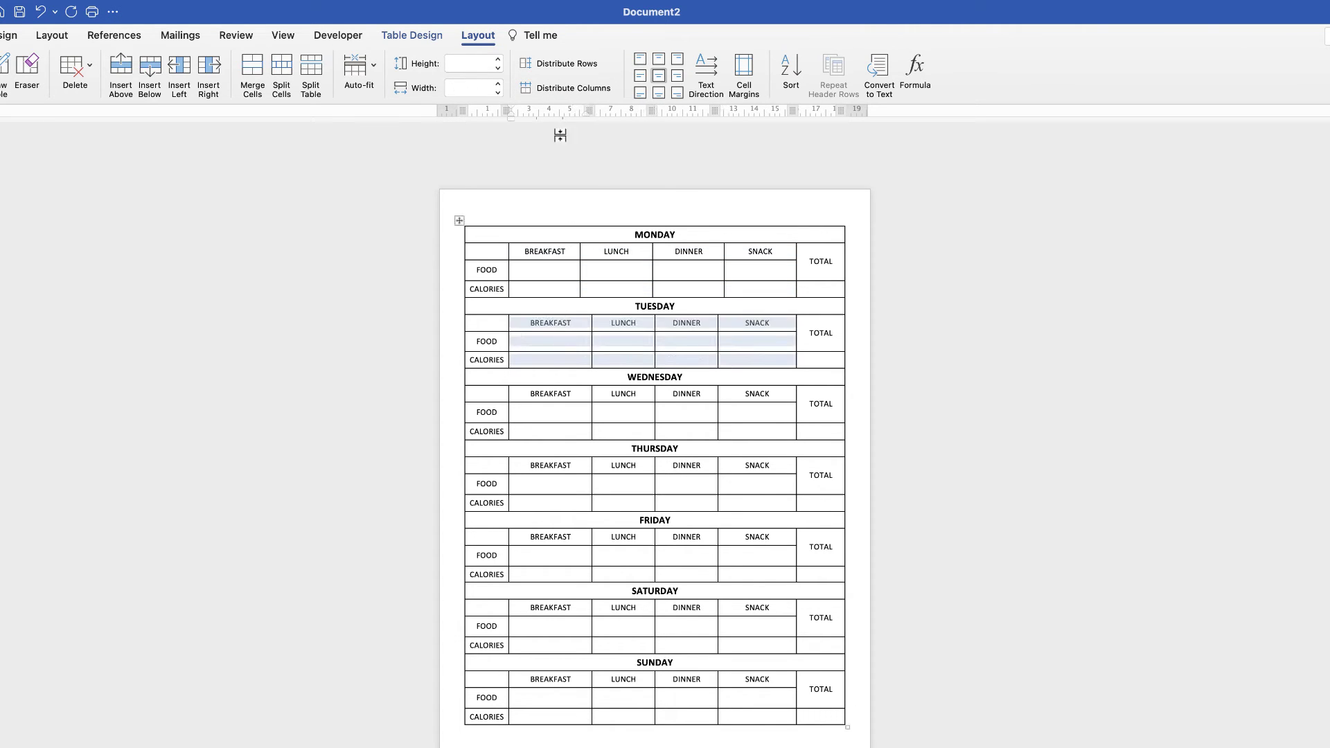
left_click(574, 88)
left_click_drag(513, 394, 789, 432)
left_click(574, 88)
left_click_drag(512, 466, 790, 503)
left_click(573, 88)
left_click_drag(512, 536, 790, 574)
left_click(574, 88)
left_click(758, 645)
left_click_drag(512, 607, 789, 645)
left_click(574, 88)
left_click_drag(513, 679, 790, 717)
left_click(573, 88)
key("ctrl+Home")
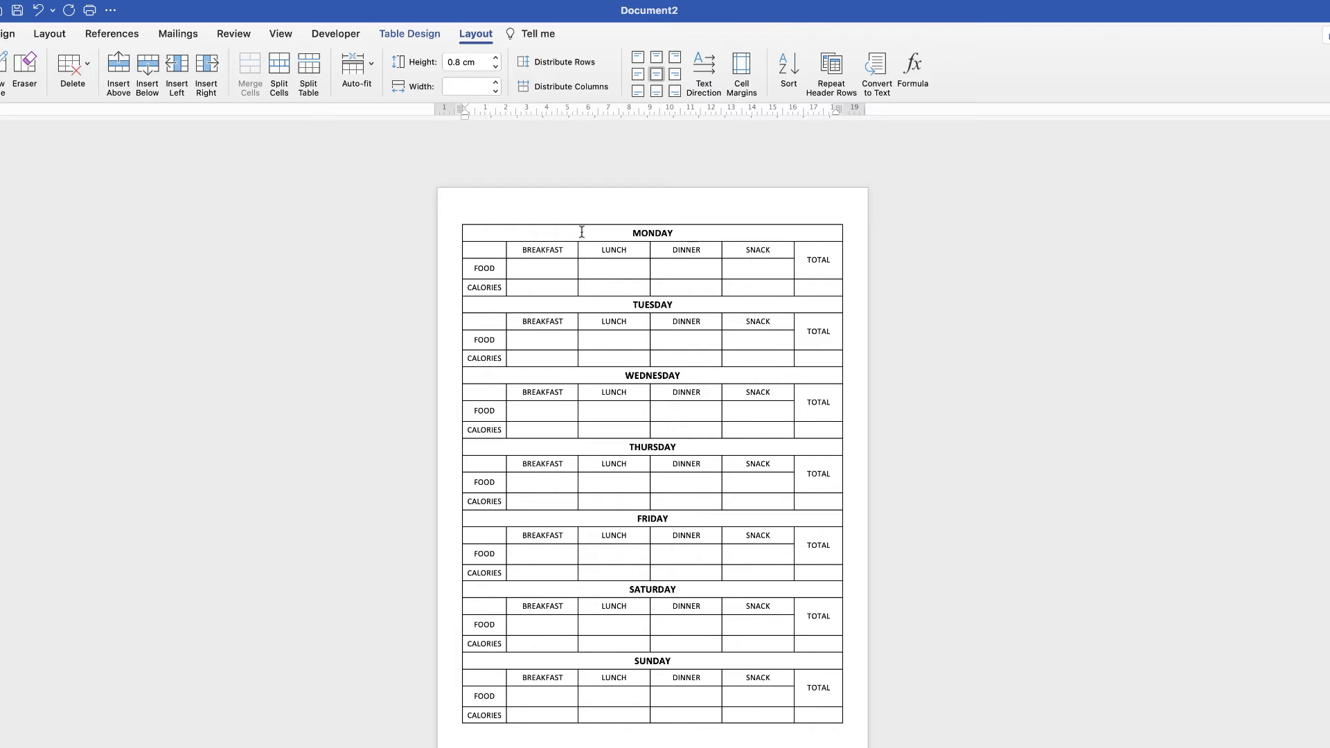
- Set the border pen weight to 2 ¼ pt and apply an outside border to the Monday block
left_click_drag(585, 234, 490, 241)
left_click(410, 34)
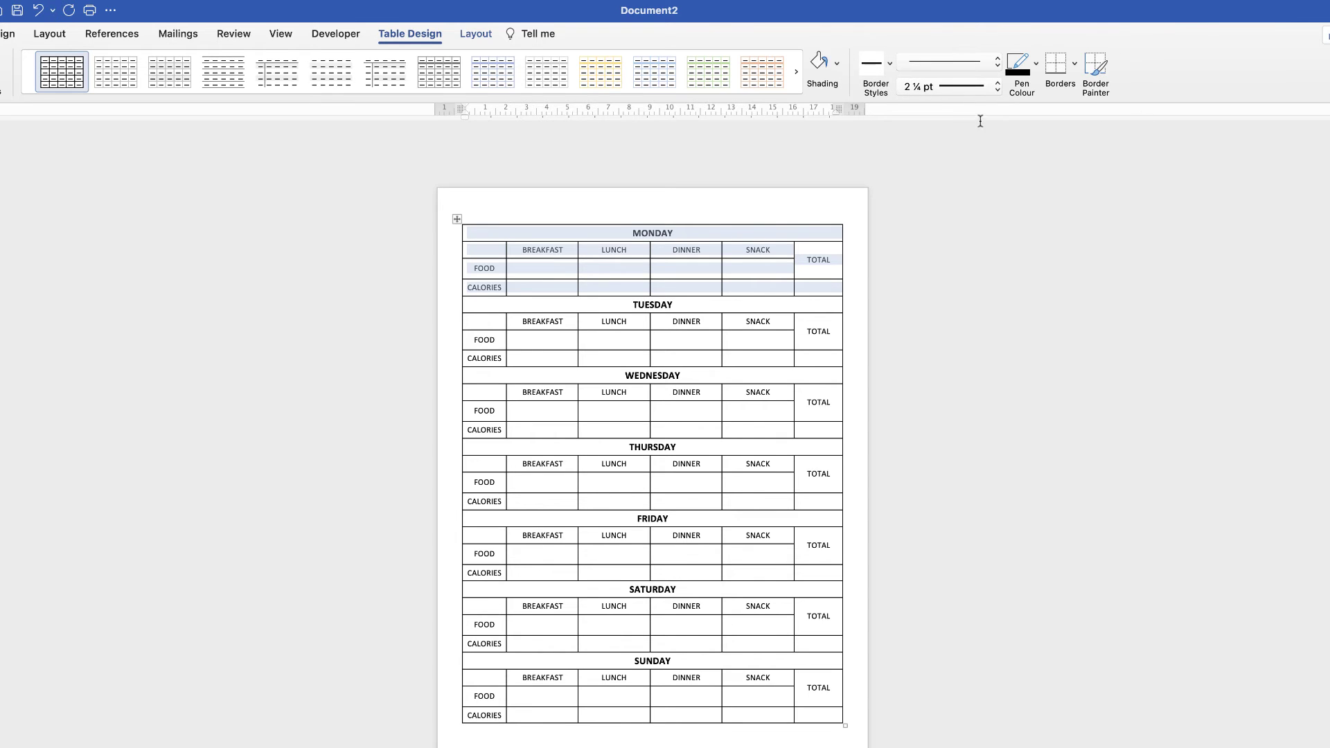
left_click(997, 86)
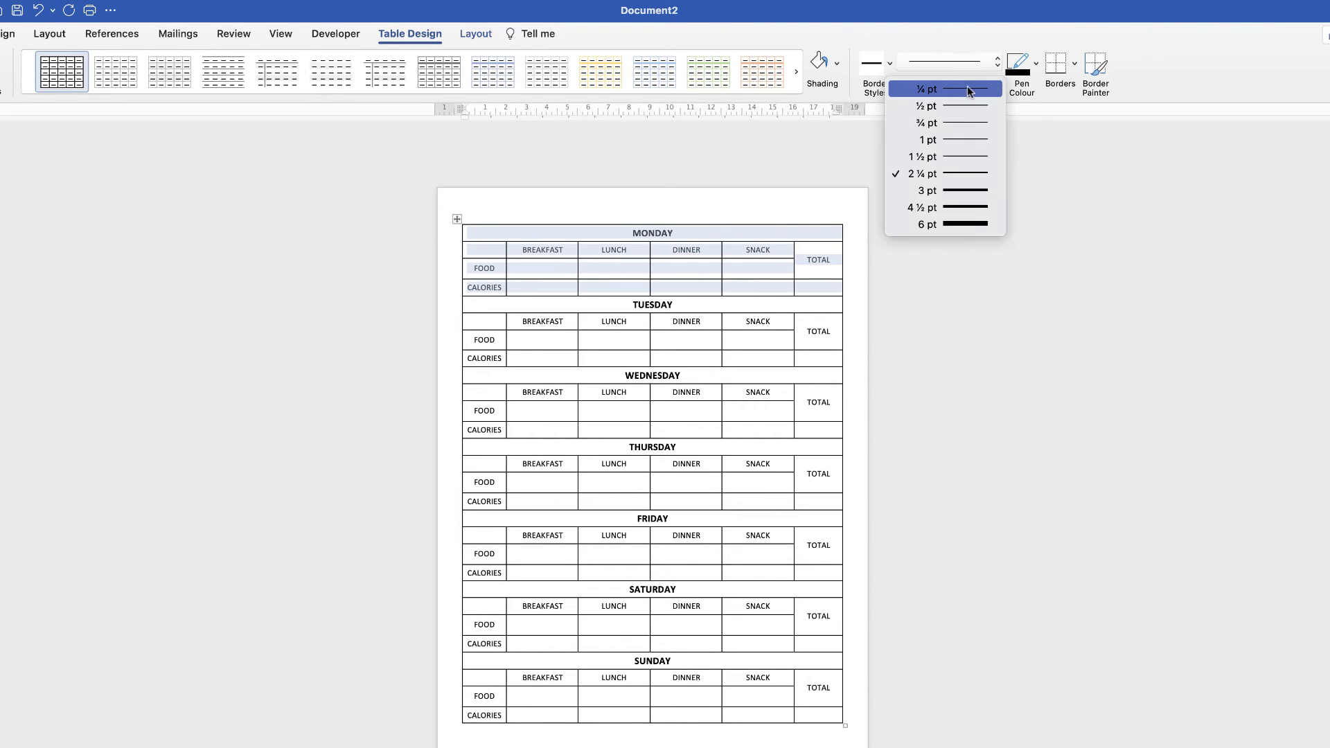
left_click(967, 88)
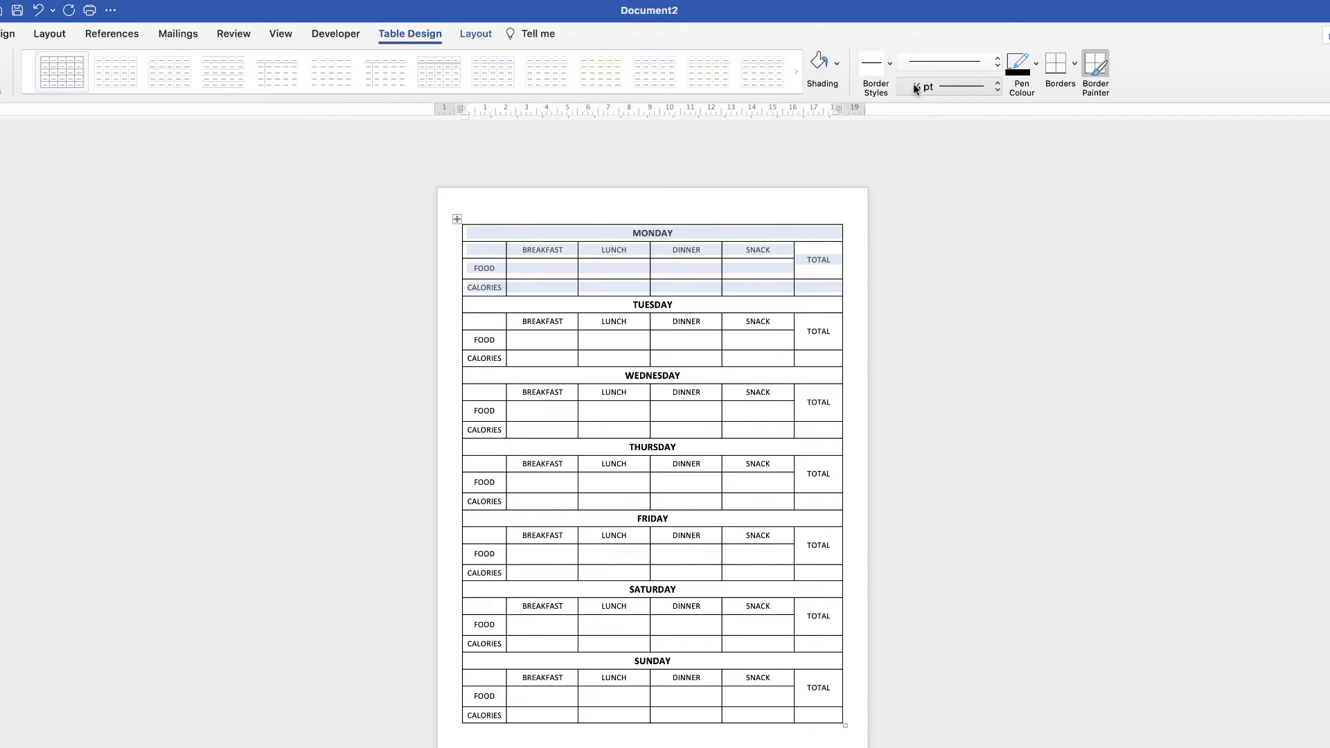
left_click(996, 88)
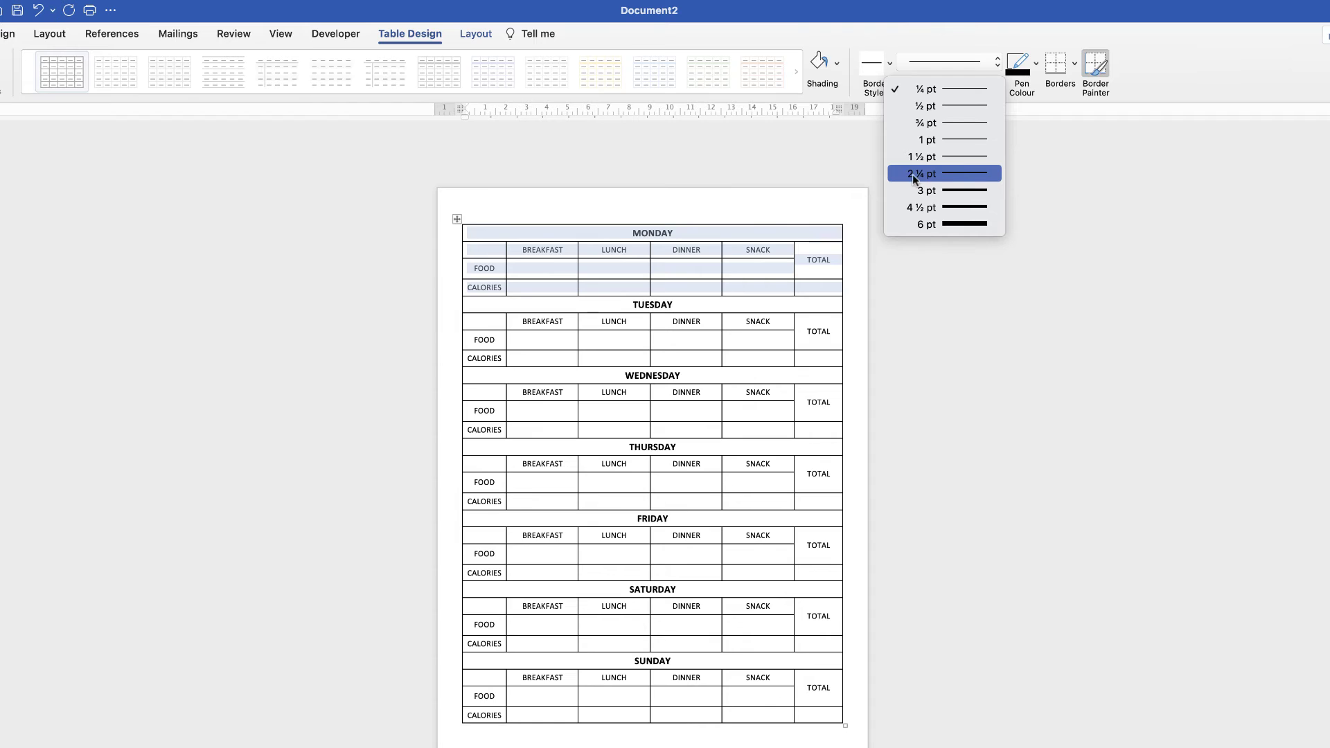
left_click(966, 172)
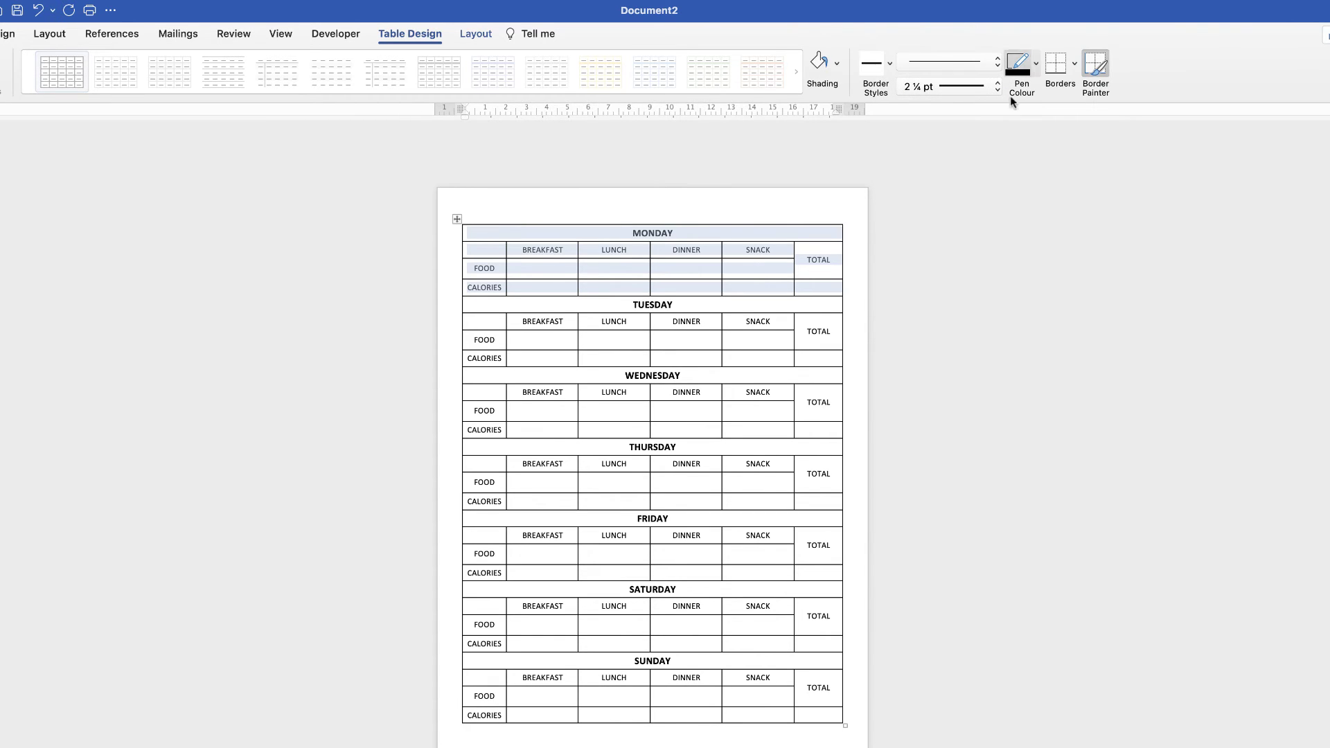
left_click(1075, 63)
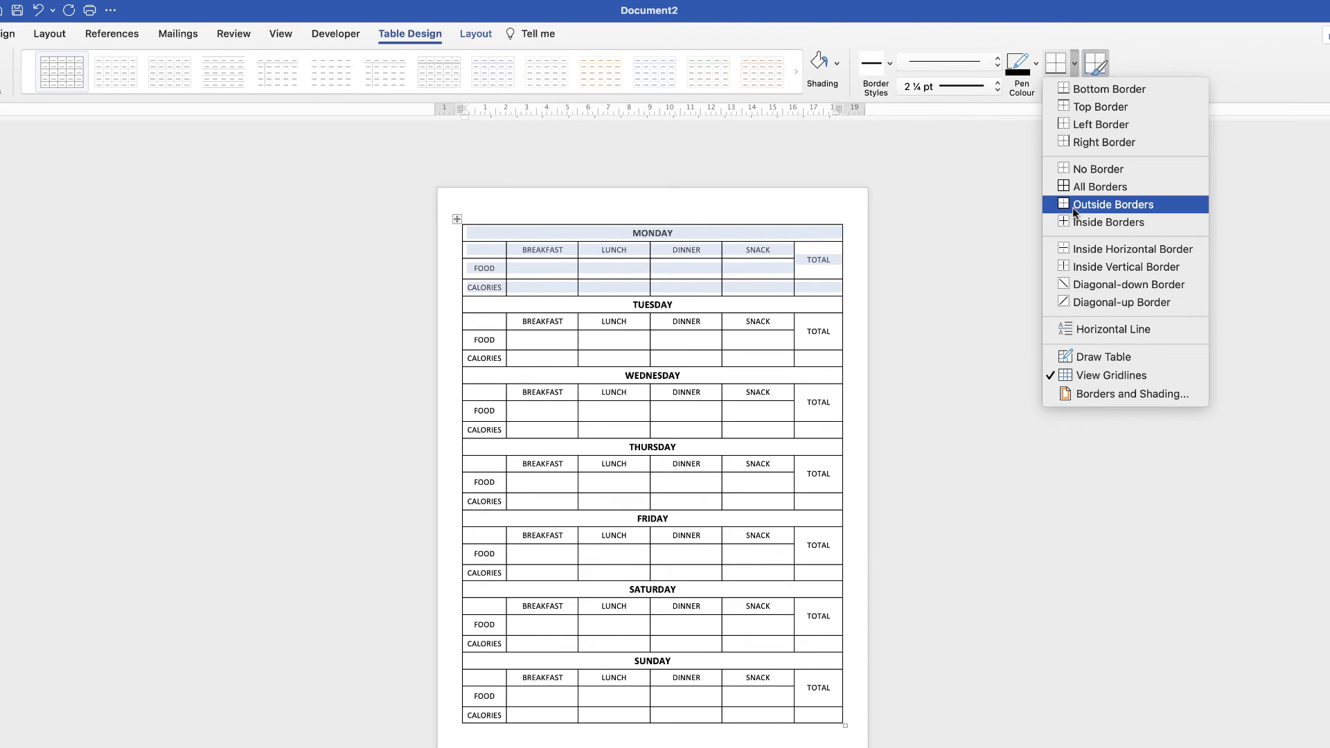
left_click(1096, 207)
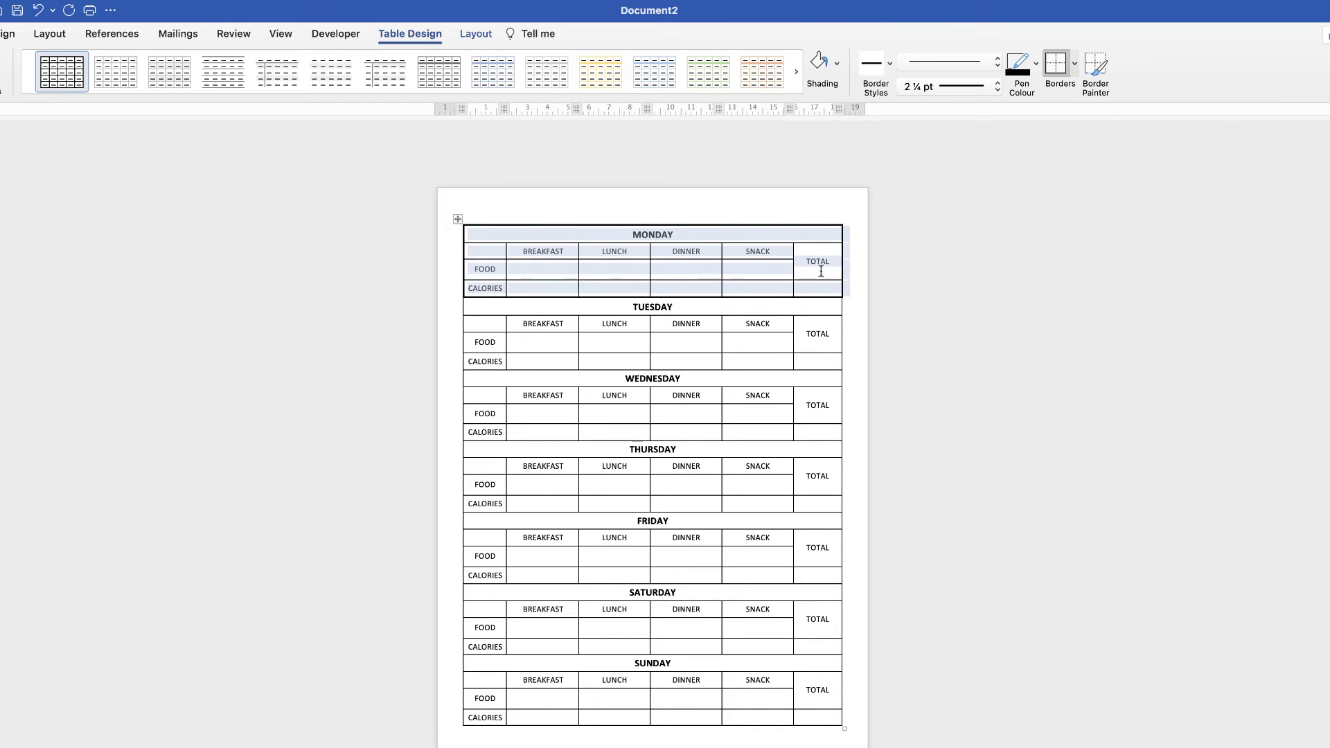
- Apply the thick outside border to Monday again, then to Tuesday through Sunday
left_click(775, 289)
left_click(684, 237)
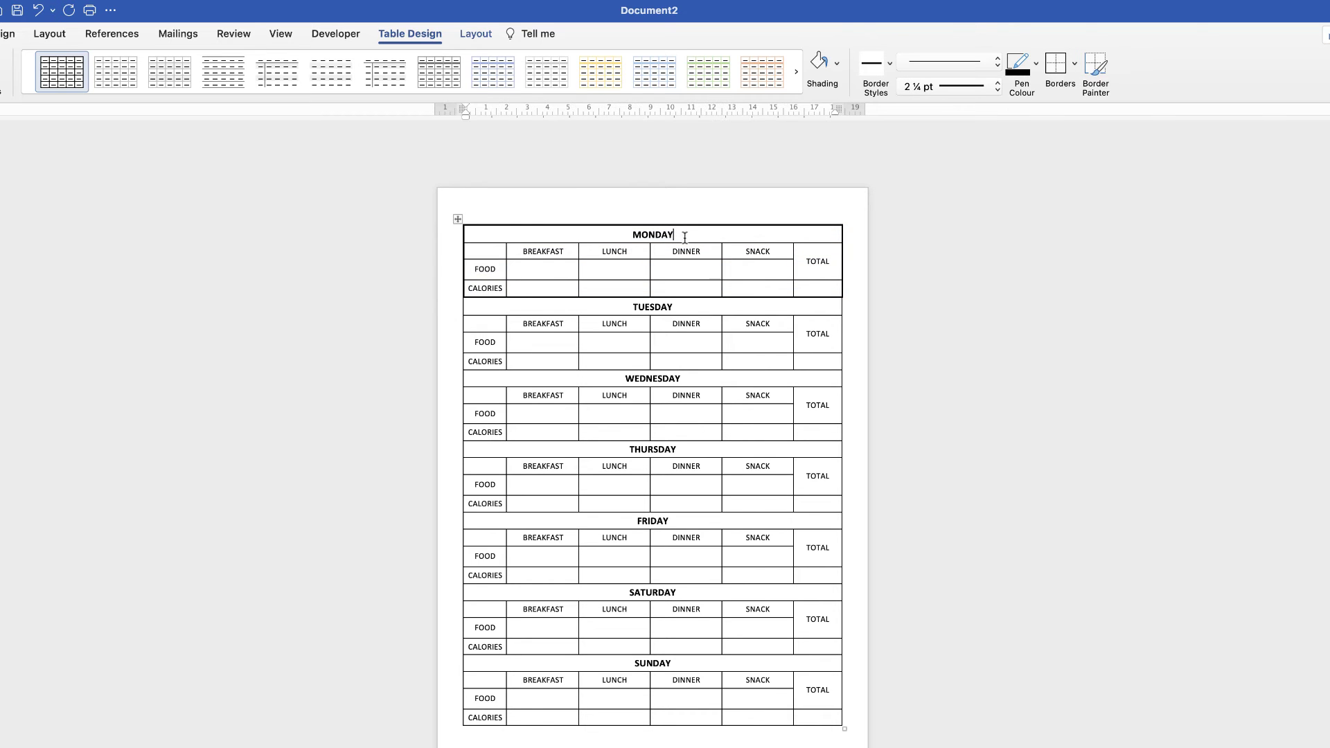
left_click(1053, 63)
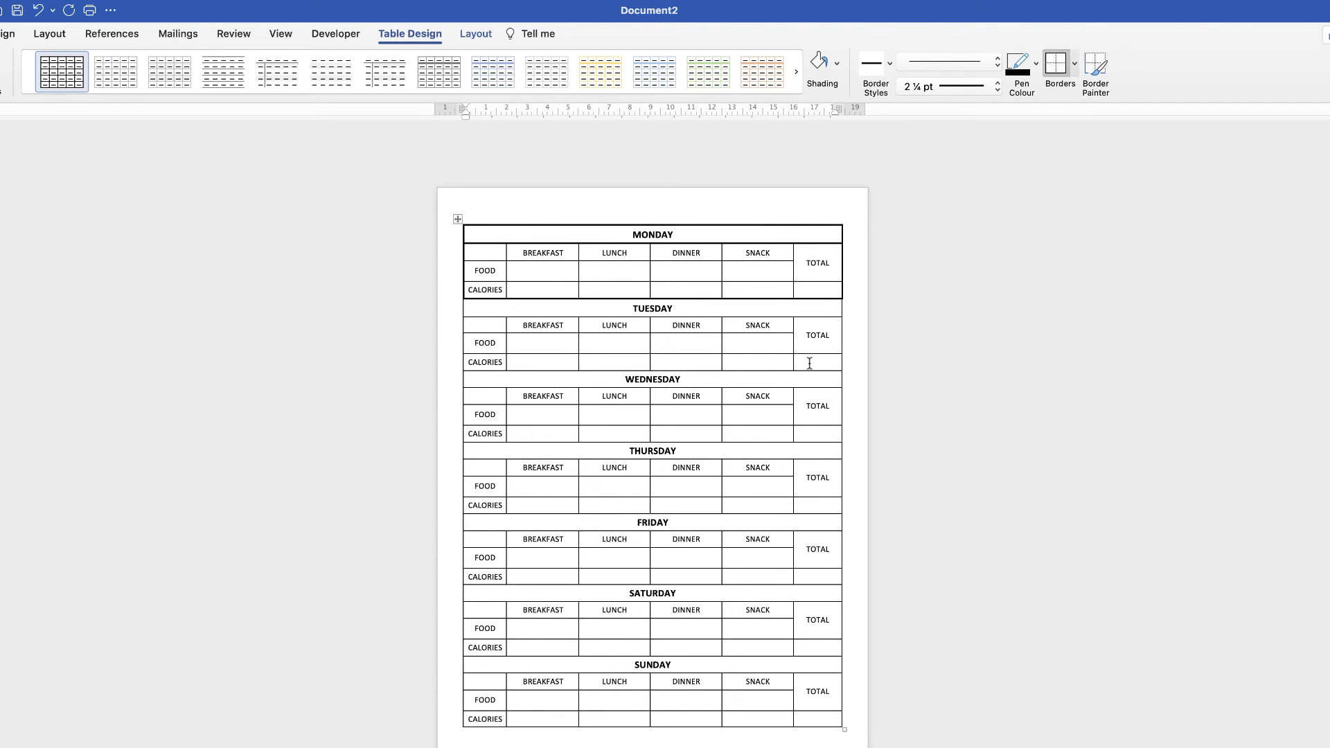
left_click_drag(811, 363, 499, 309)
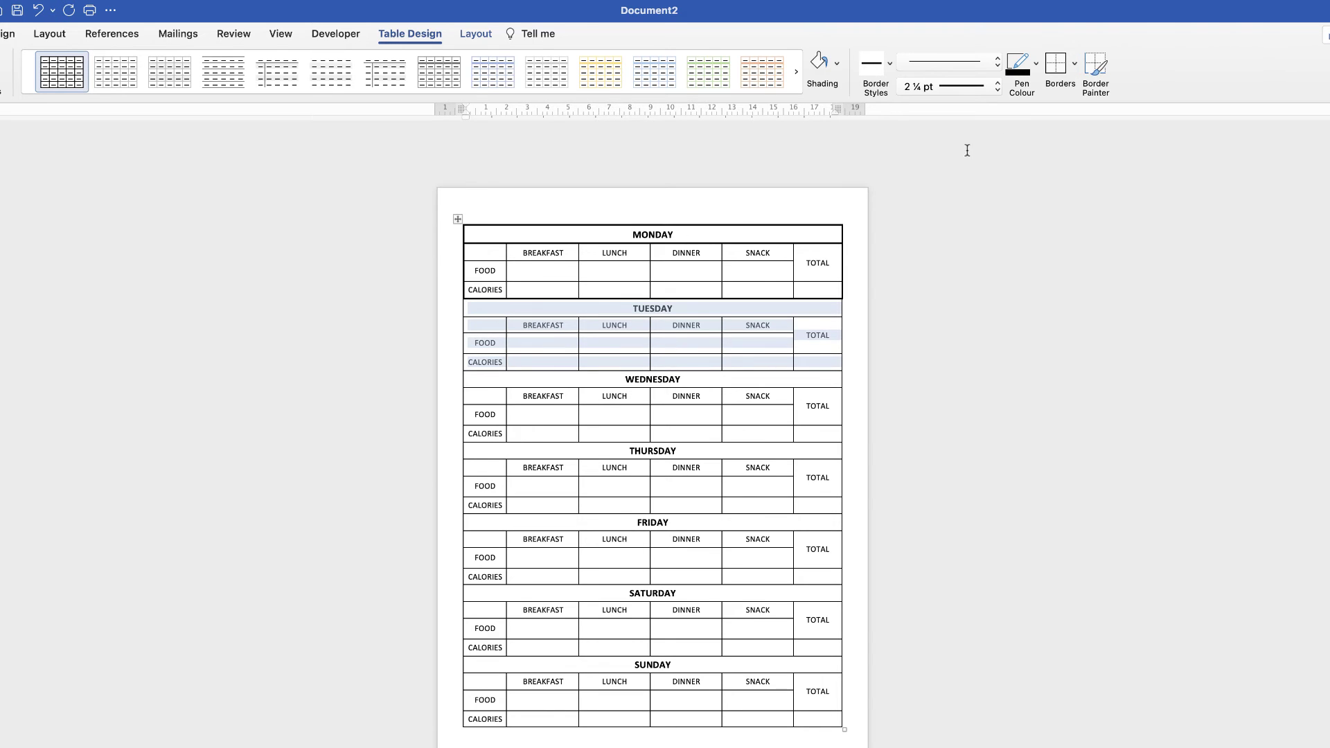
left_click(1057, 63)
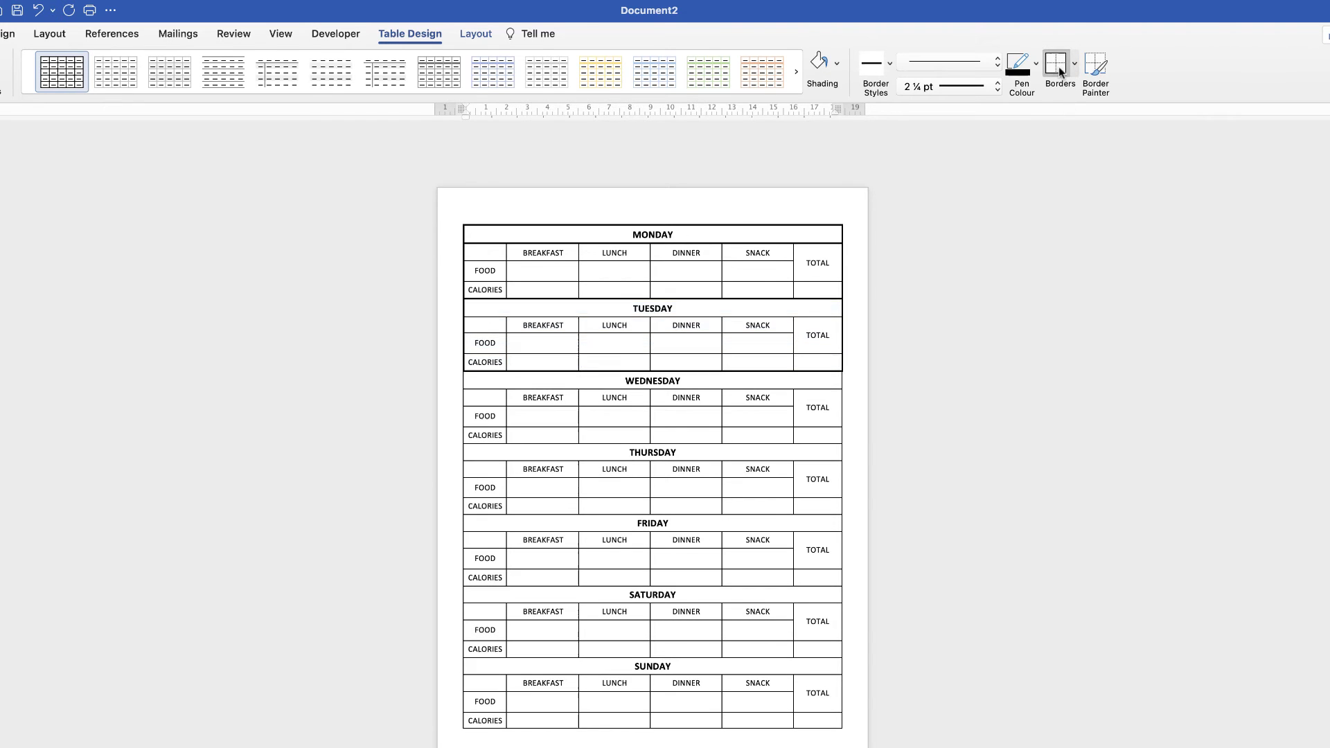
left_click(766, 307)
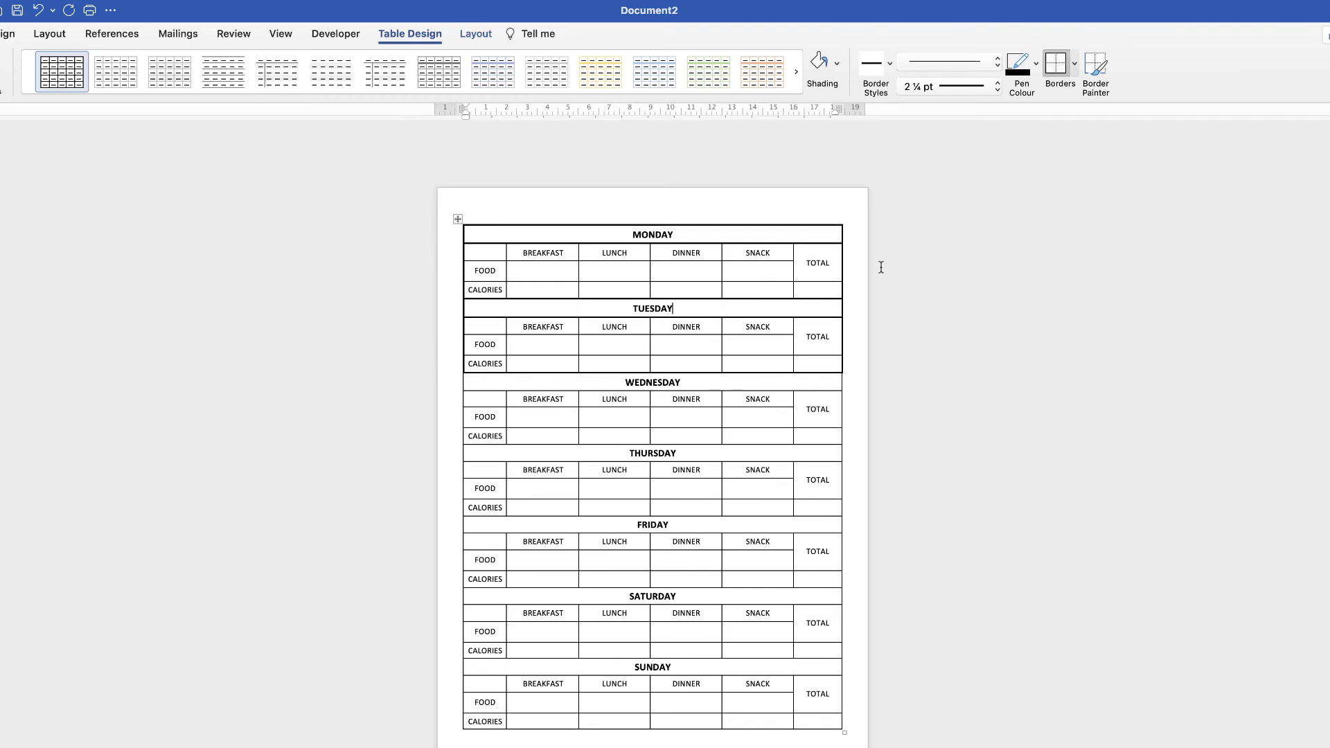
left_click_drag(800, 437, 499, 382)
left_click_drag(811, 509, 527, 457)
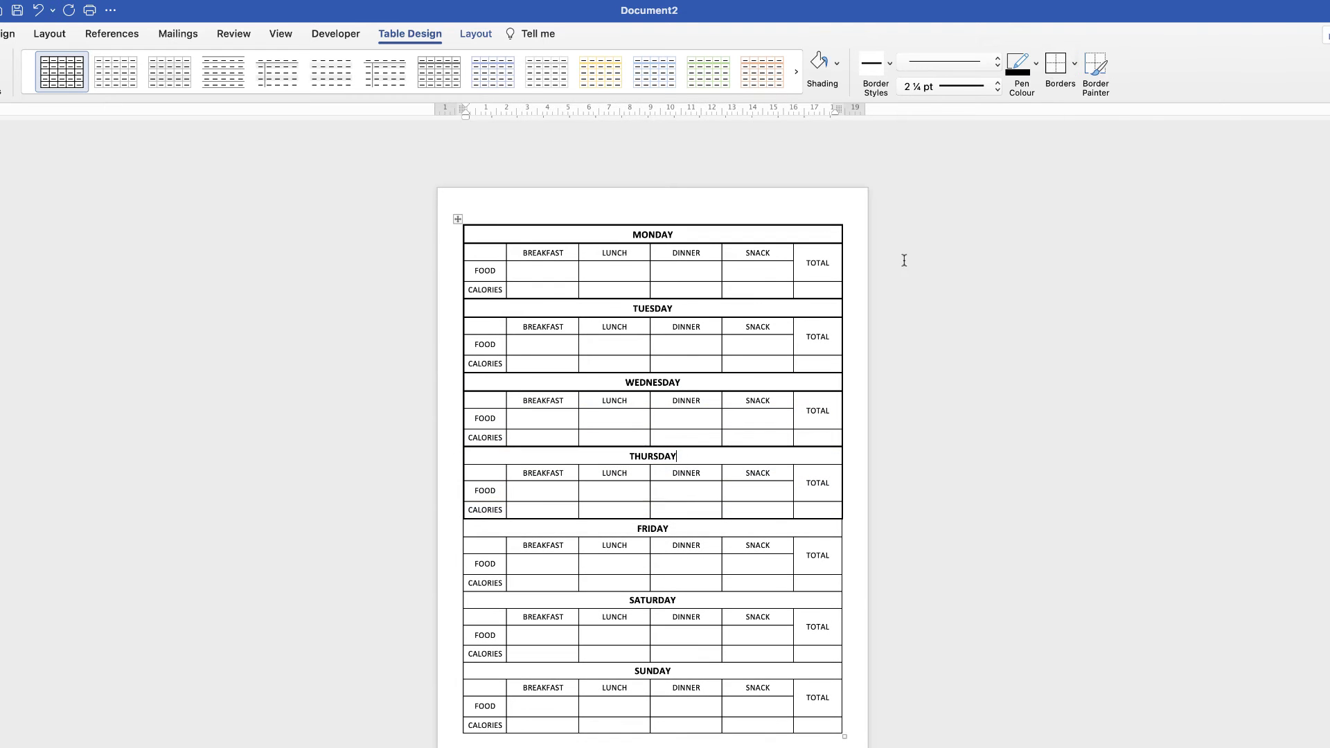
left_click_drag(818, 583, 499, 530)
left_click_drag(817, 654, 499, 601)
left_click_drag(818, 725, 499, 671)
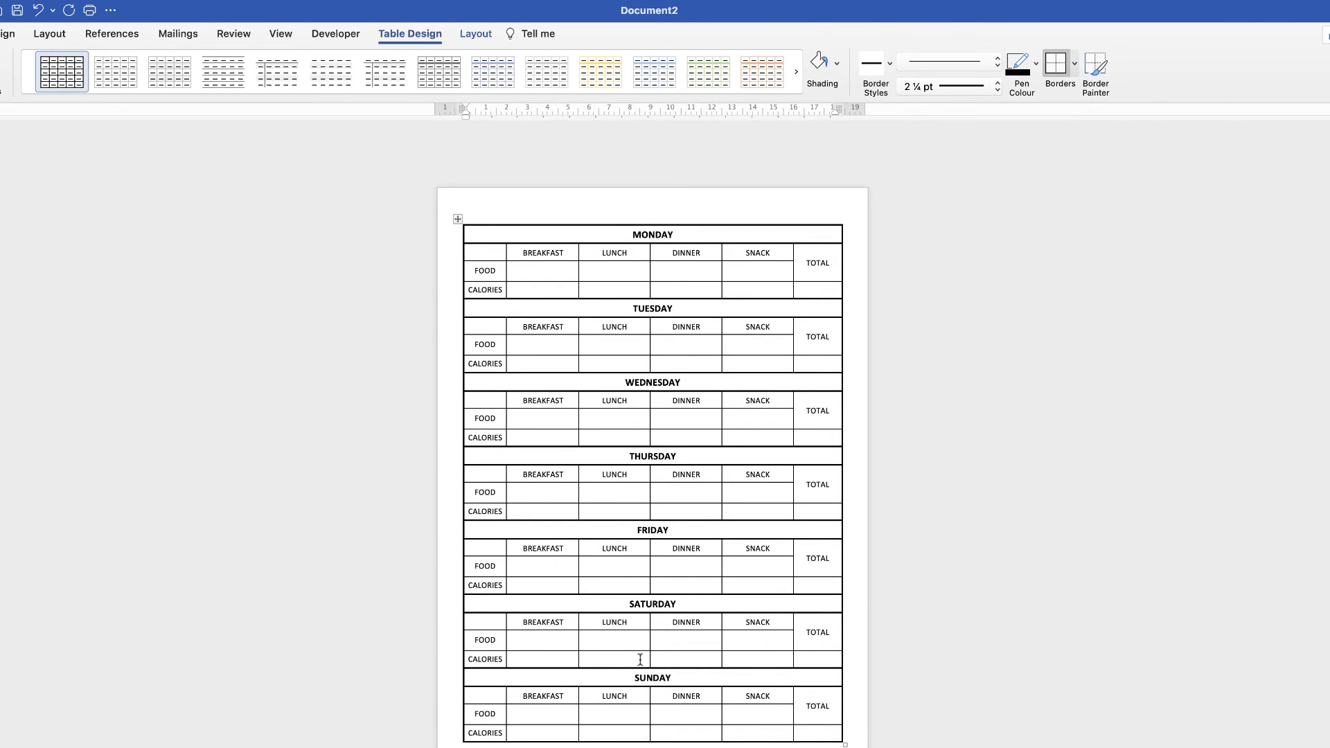
- Delete the empty line above the table and drag the bottom page margin down on the ruler
left_click(551, 212)
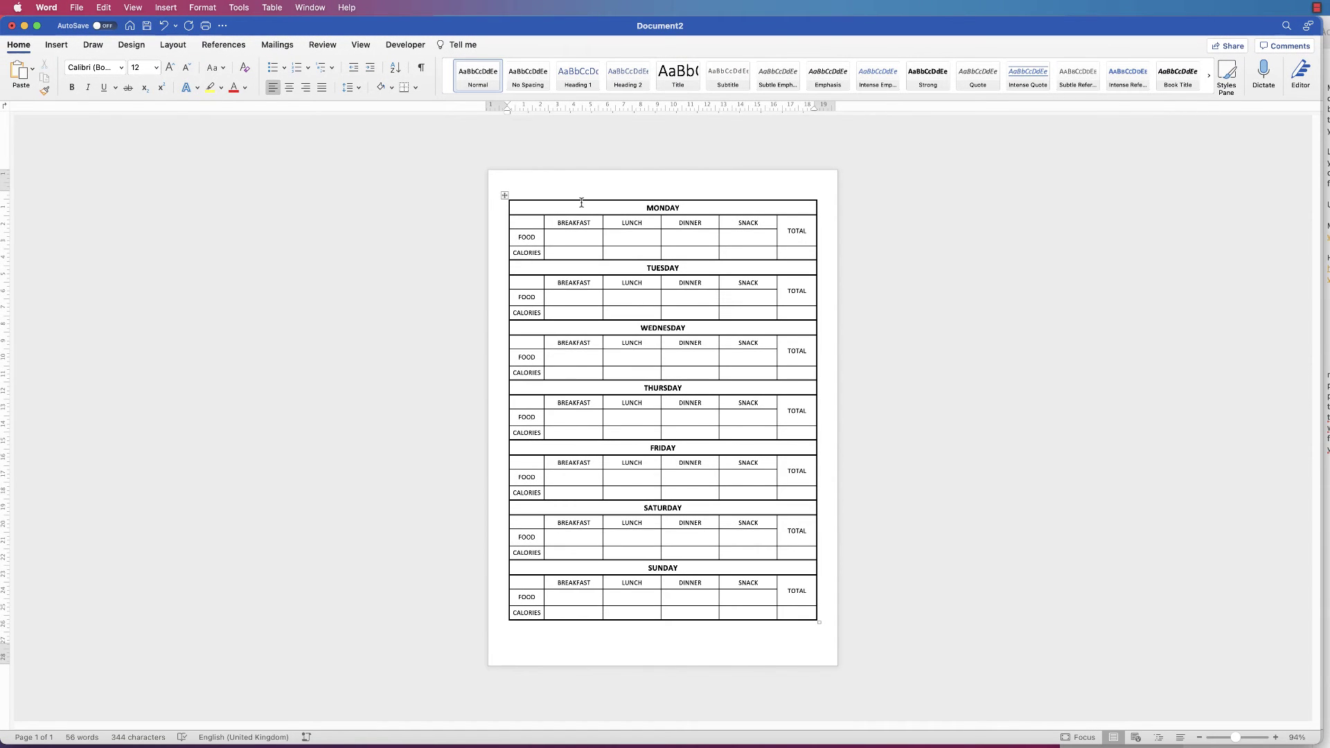
key("Return")
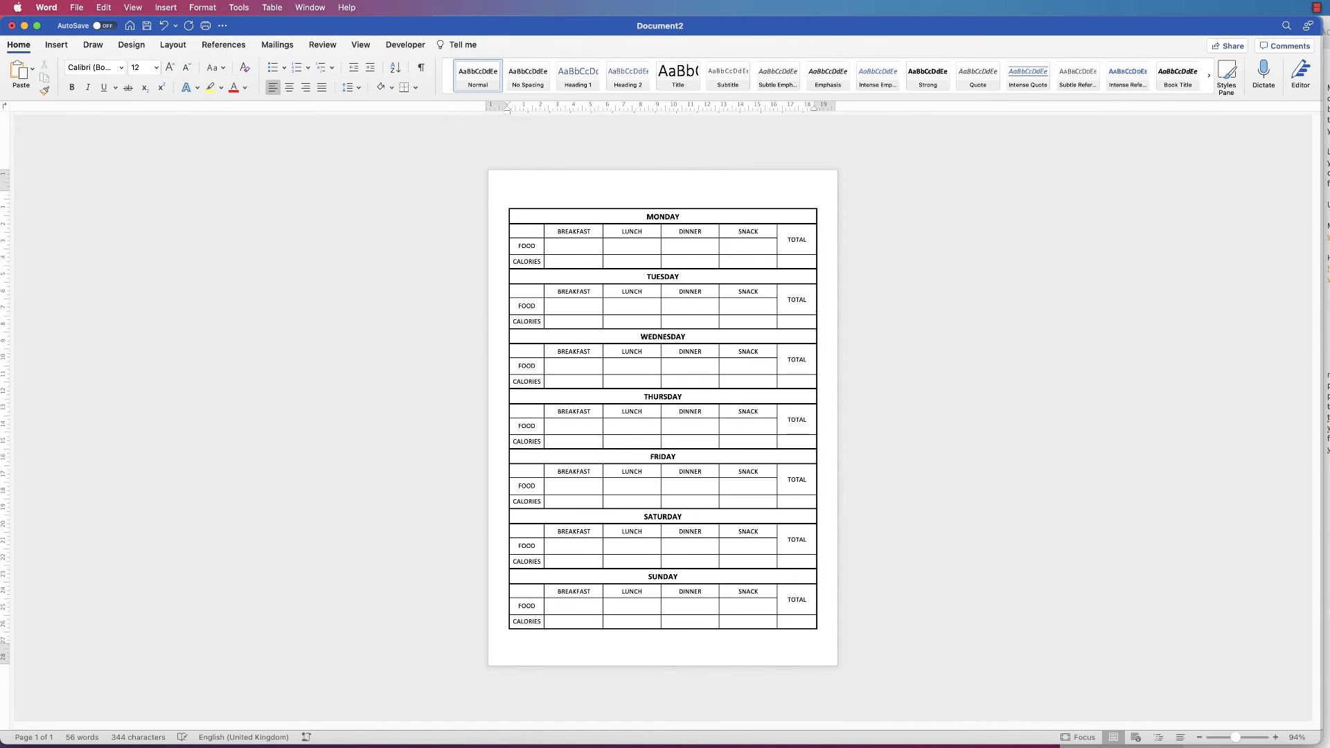
key("Return")
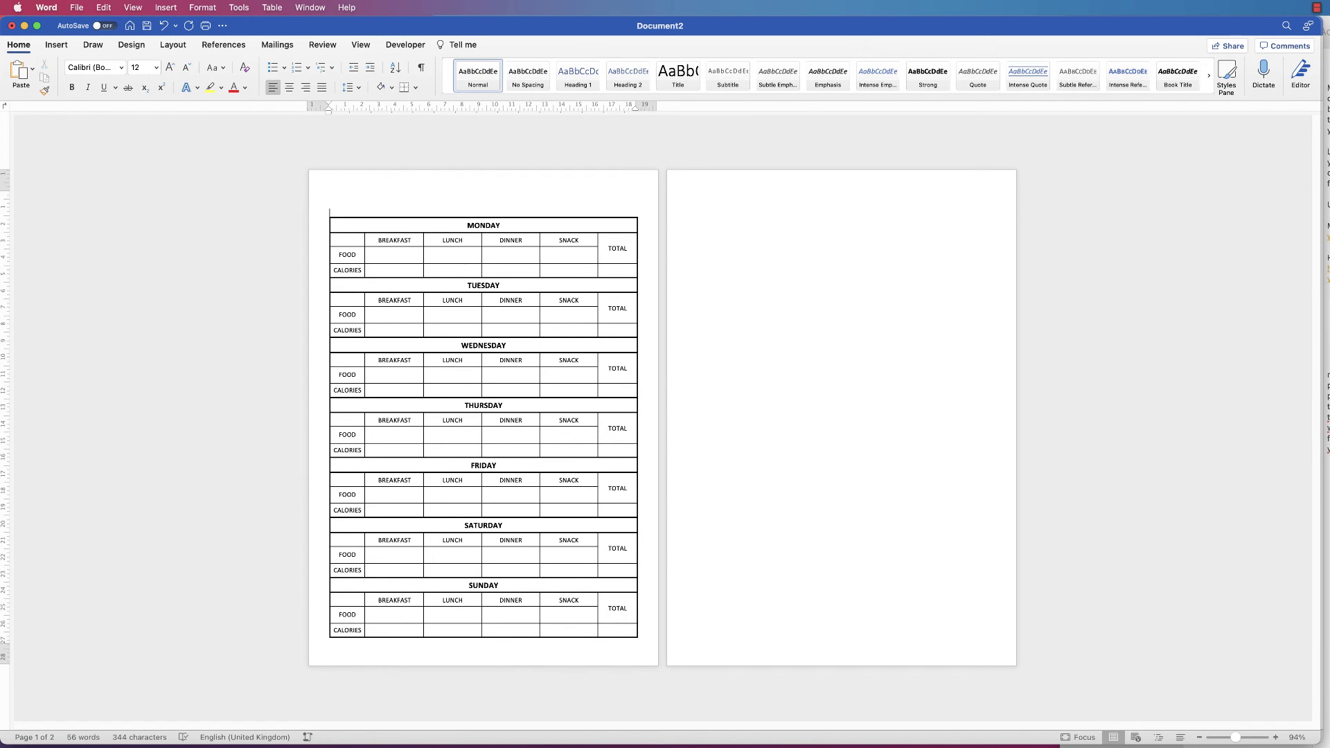
key("BackSpace")
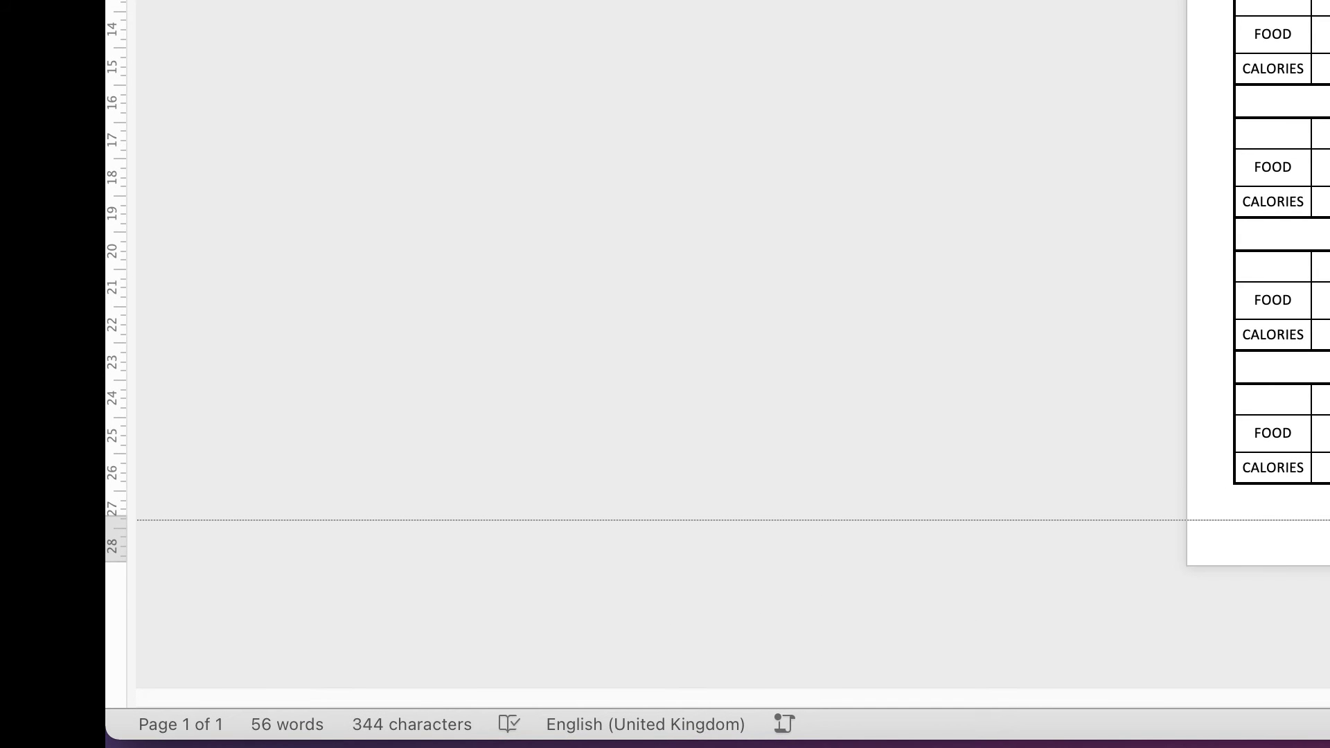
left_click_drag(115, 521, 116, 541)
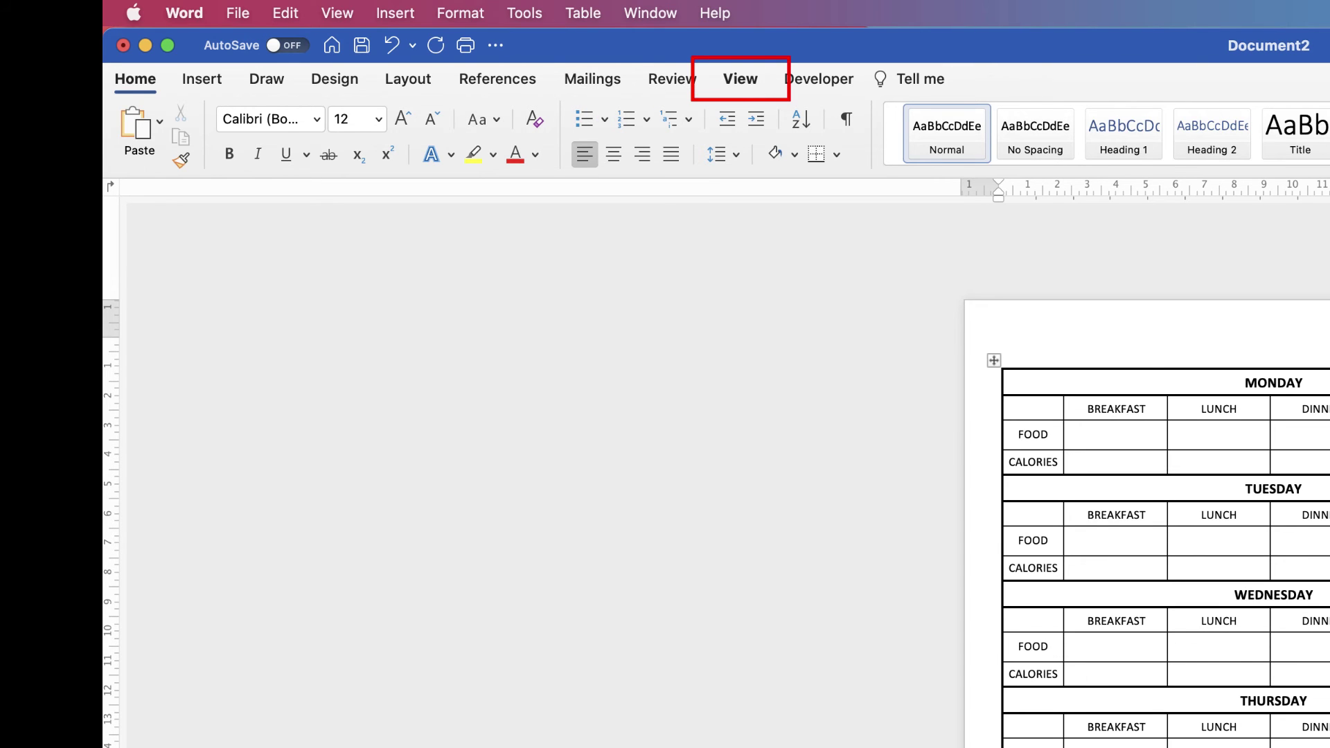
left_click(741, 78)
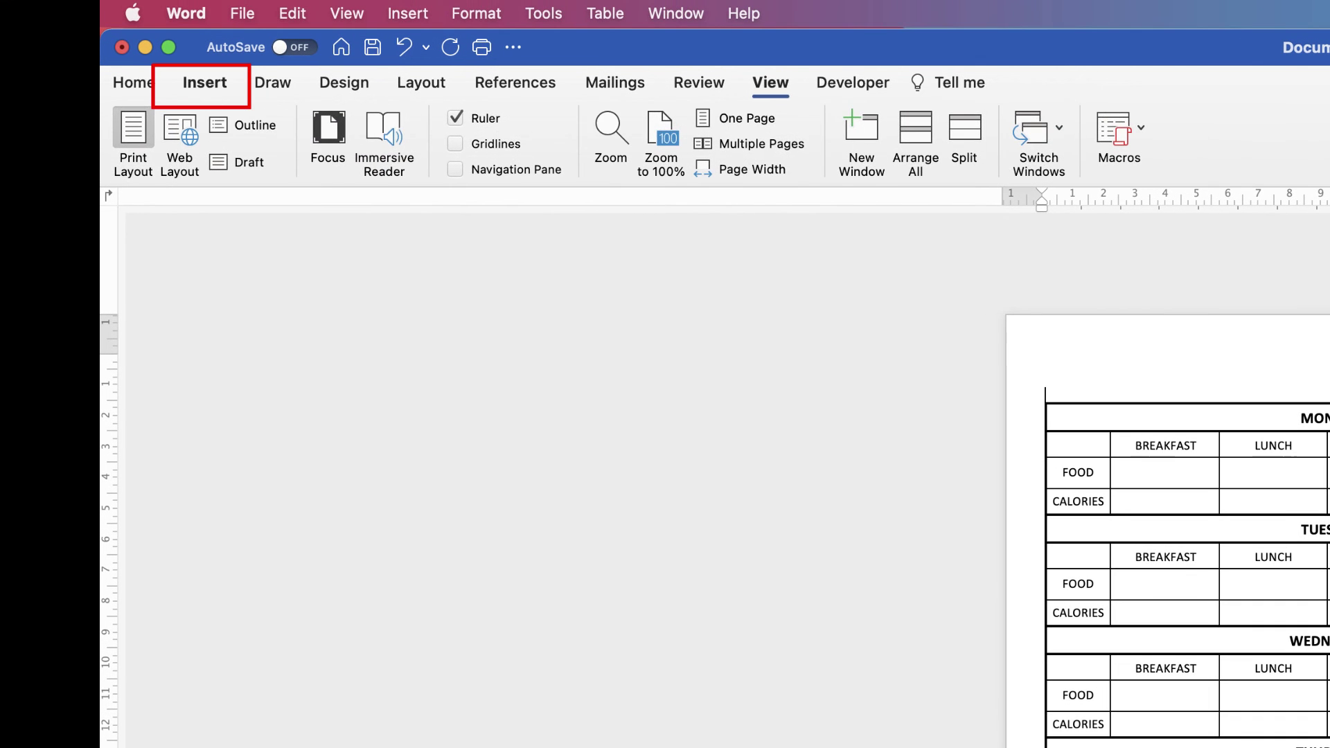
- Draw a horizontal text box at the top of the page above the MONDAY table
left_click(204, 82)
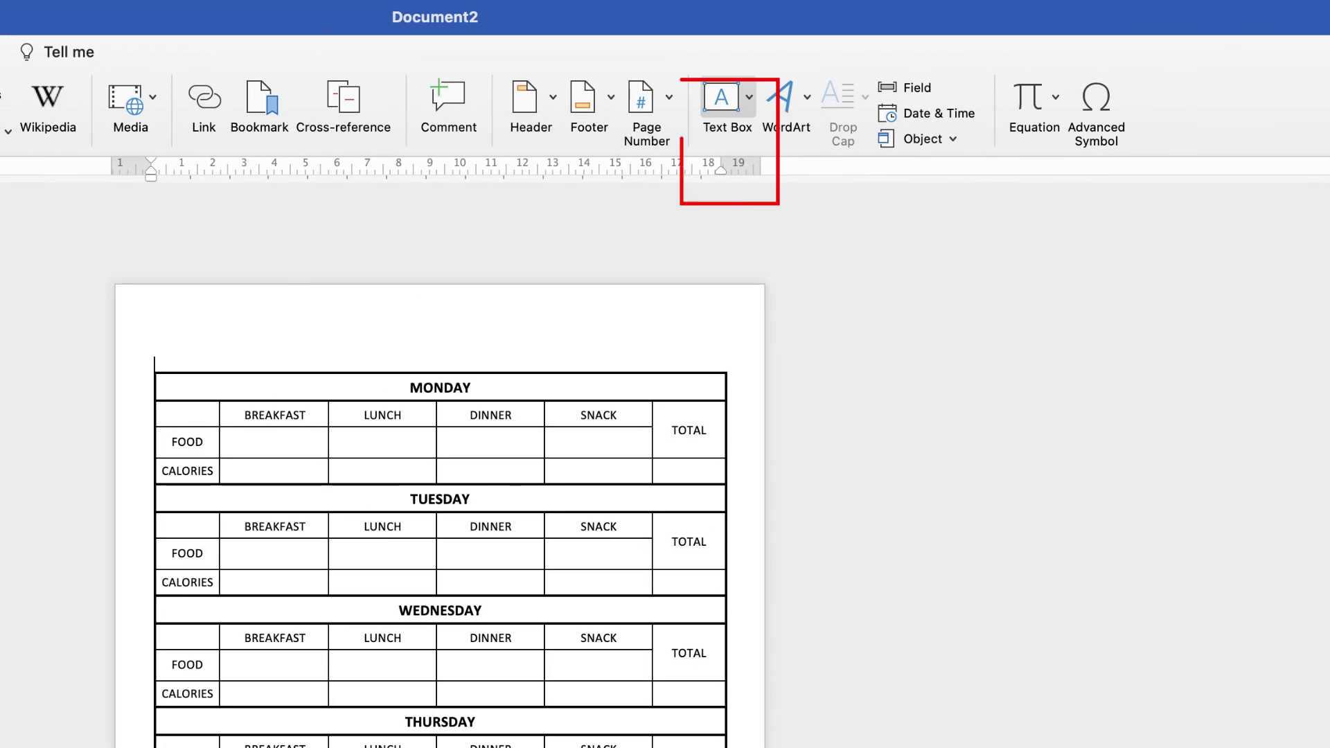
left_click(749, 97)
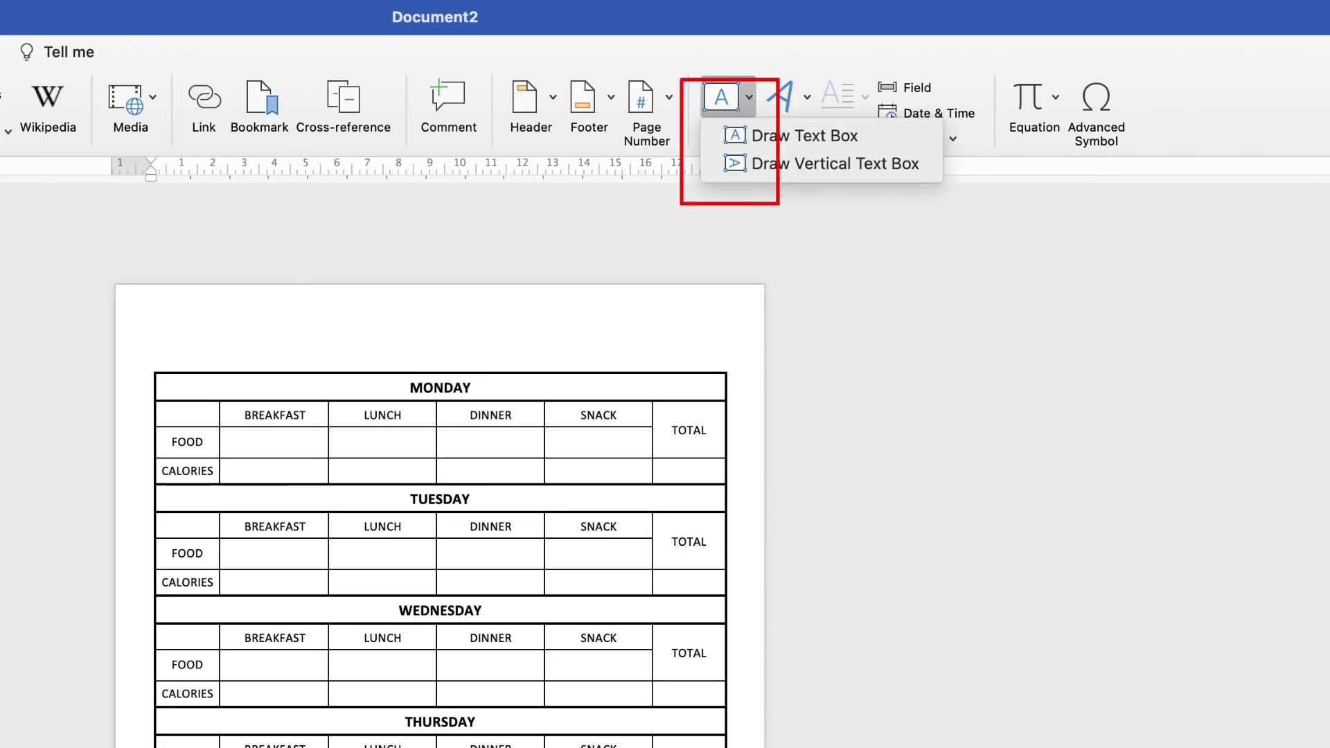
left_click(805, 136)
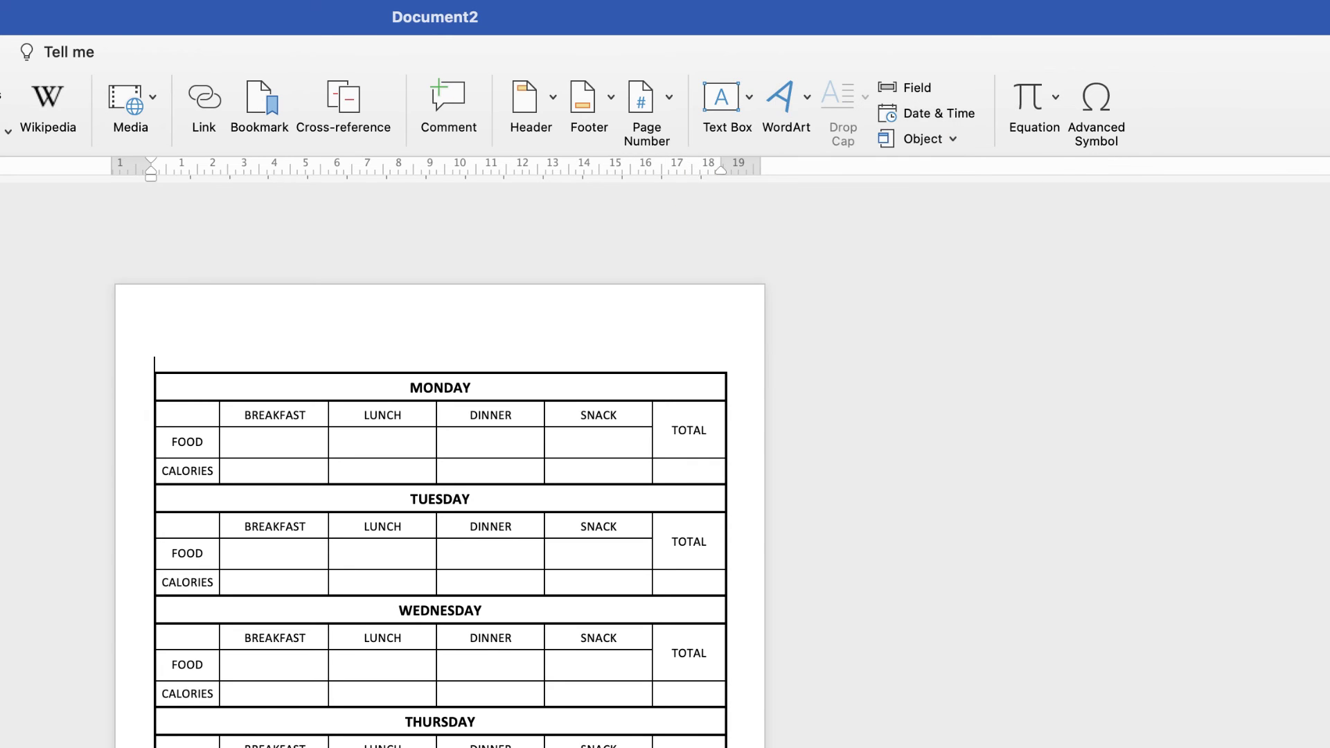
mouse_move(252, 302)
left_mouse_down()
mouse_move(561, 363)
mouse_move(634, 363)
left_mouse_up()
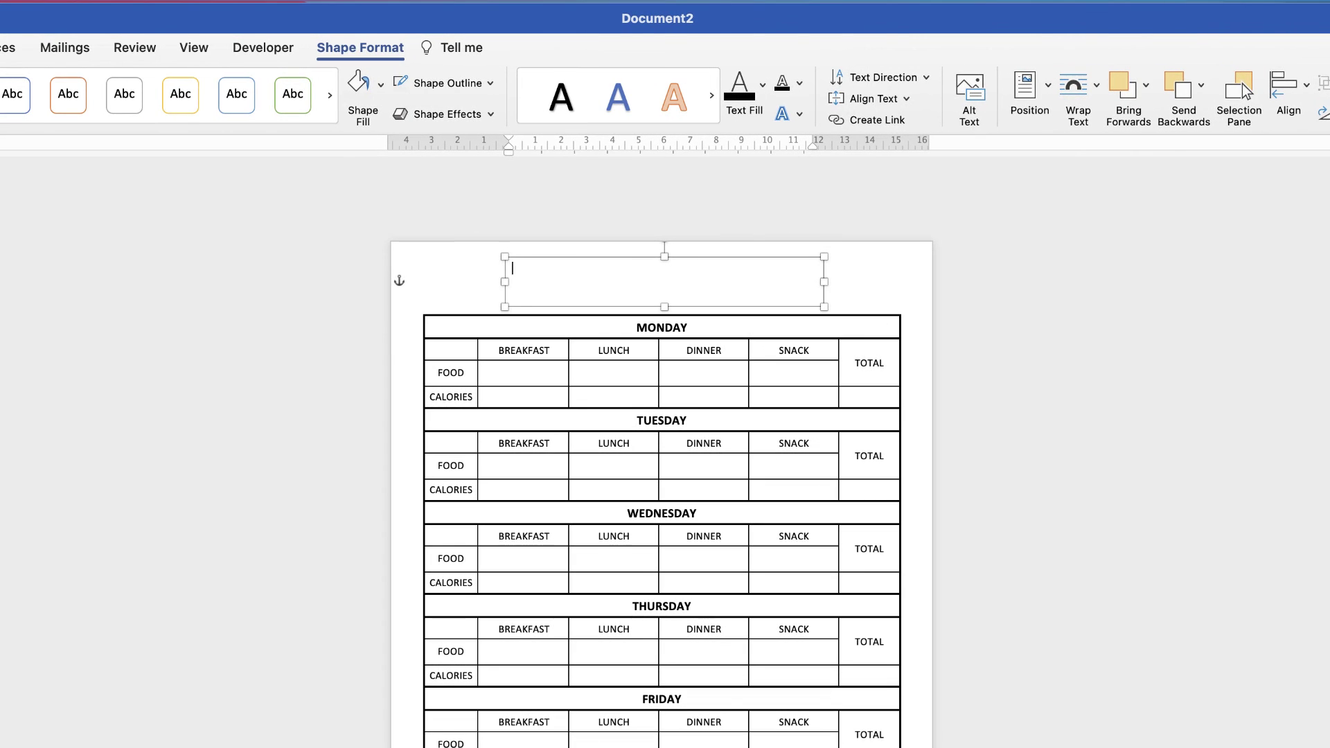
left_click(421, 279)
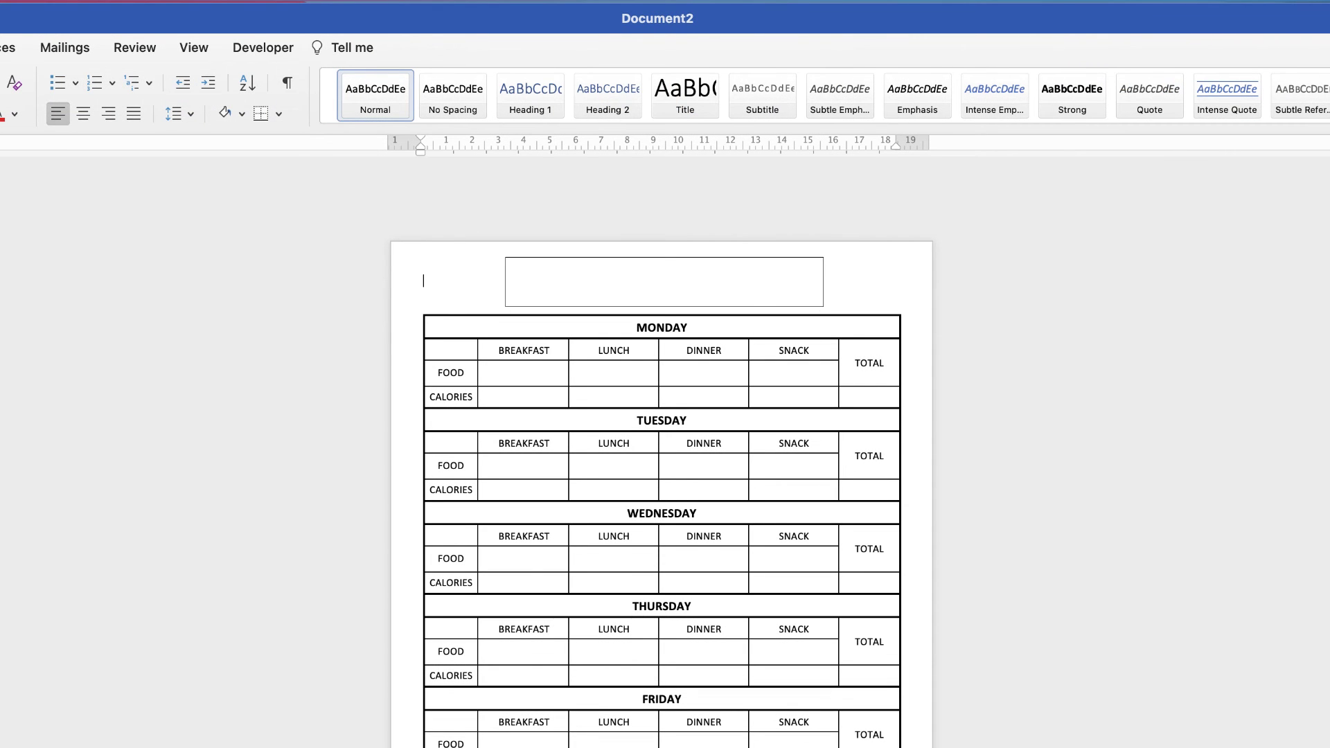
mouse_move(734, 306)
left_mouse_down()
mouse_move(682, 429)
mouse_move(710, 322)
mouse_move(733, 306)
left_mouse_up()
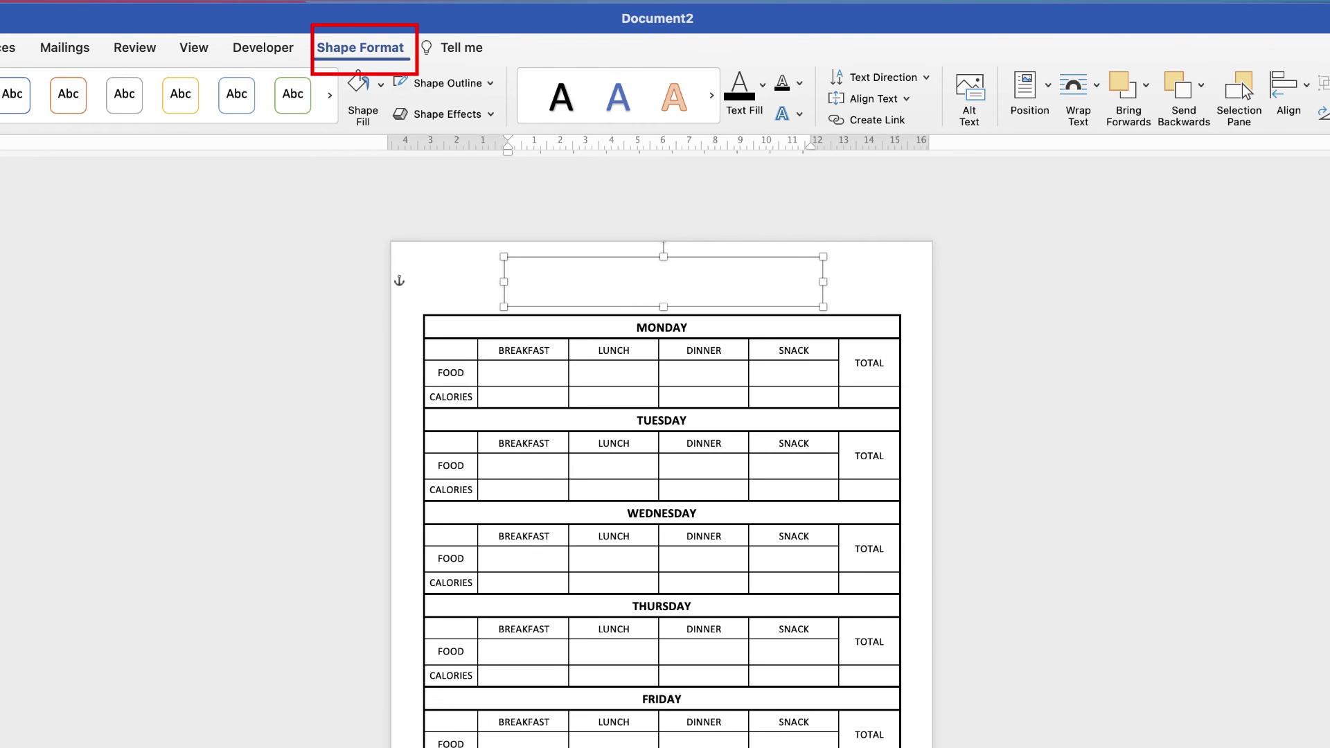
- Set the text box to No Fill and No Outline, type DAILY DIET PLANNER, and select it
left_click(380, 84)
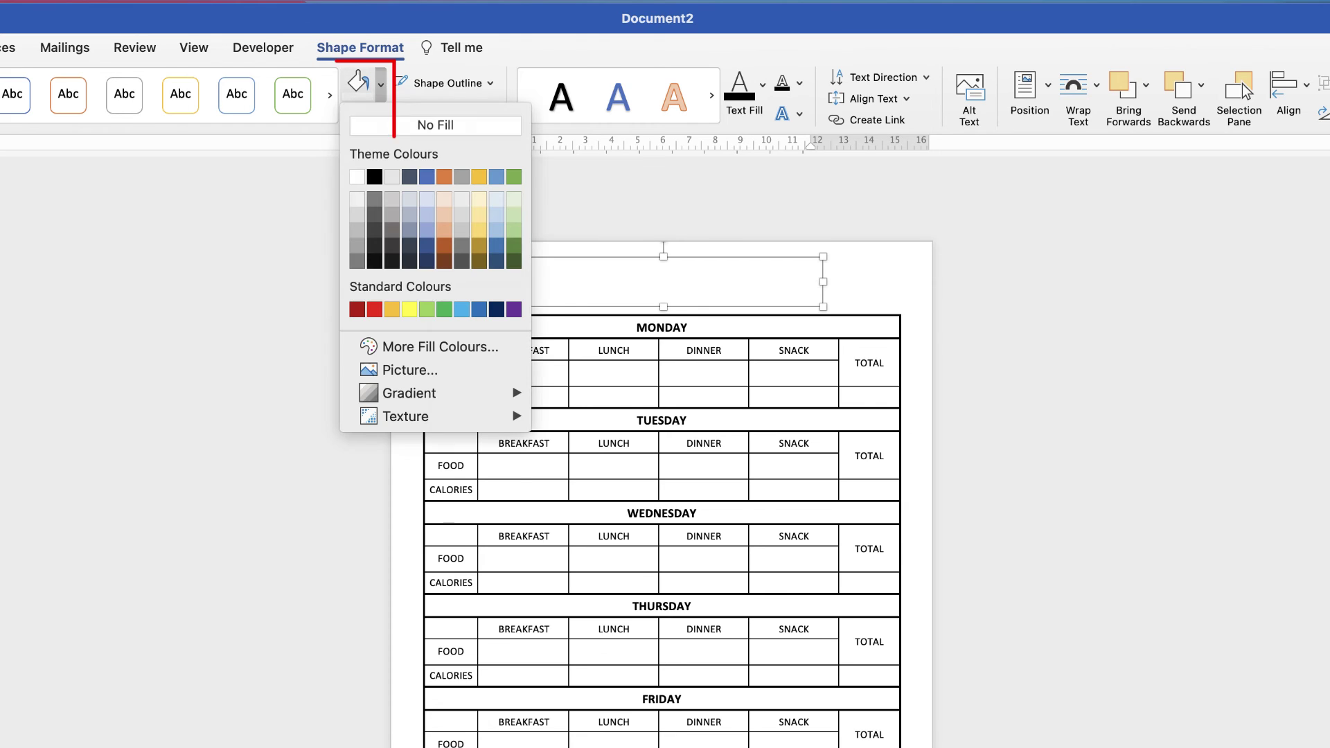
left_click(435, 125)
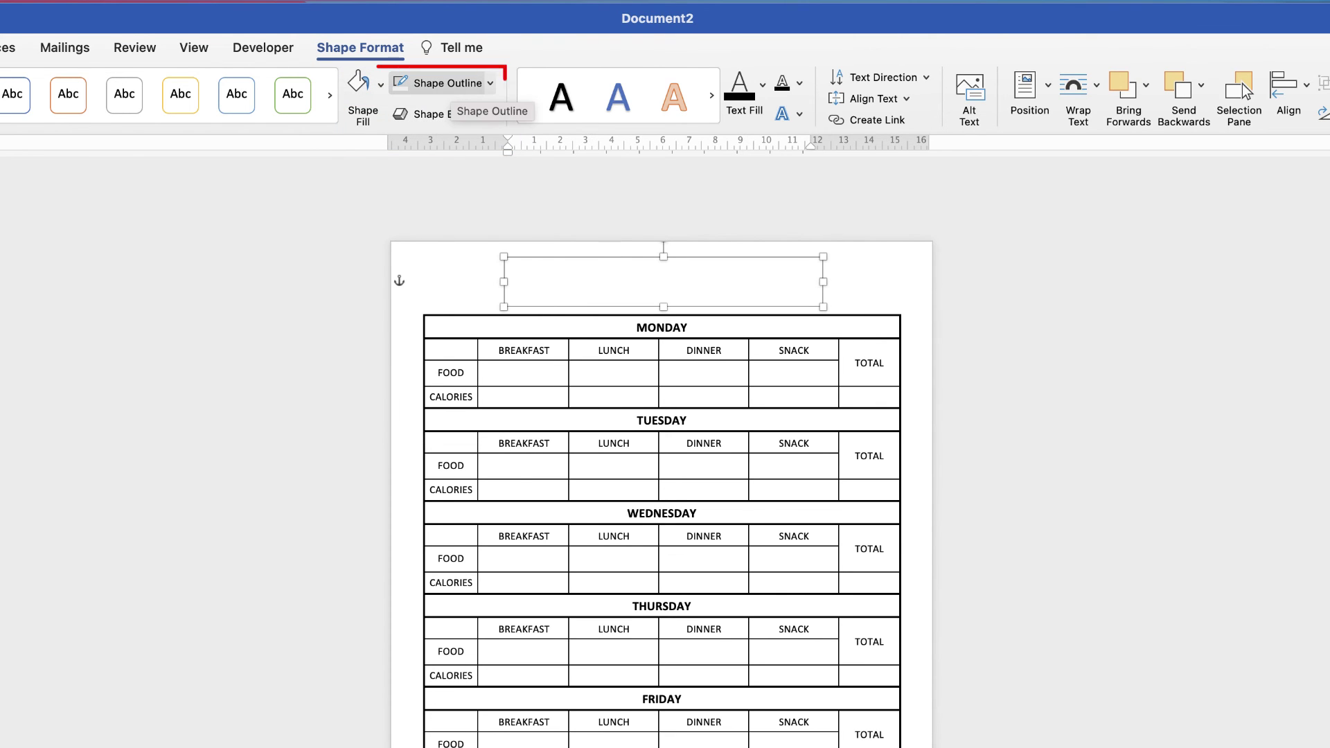
left_click(490, 82)
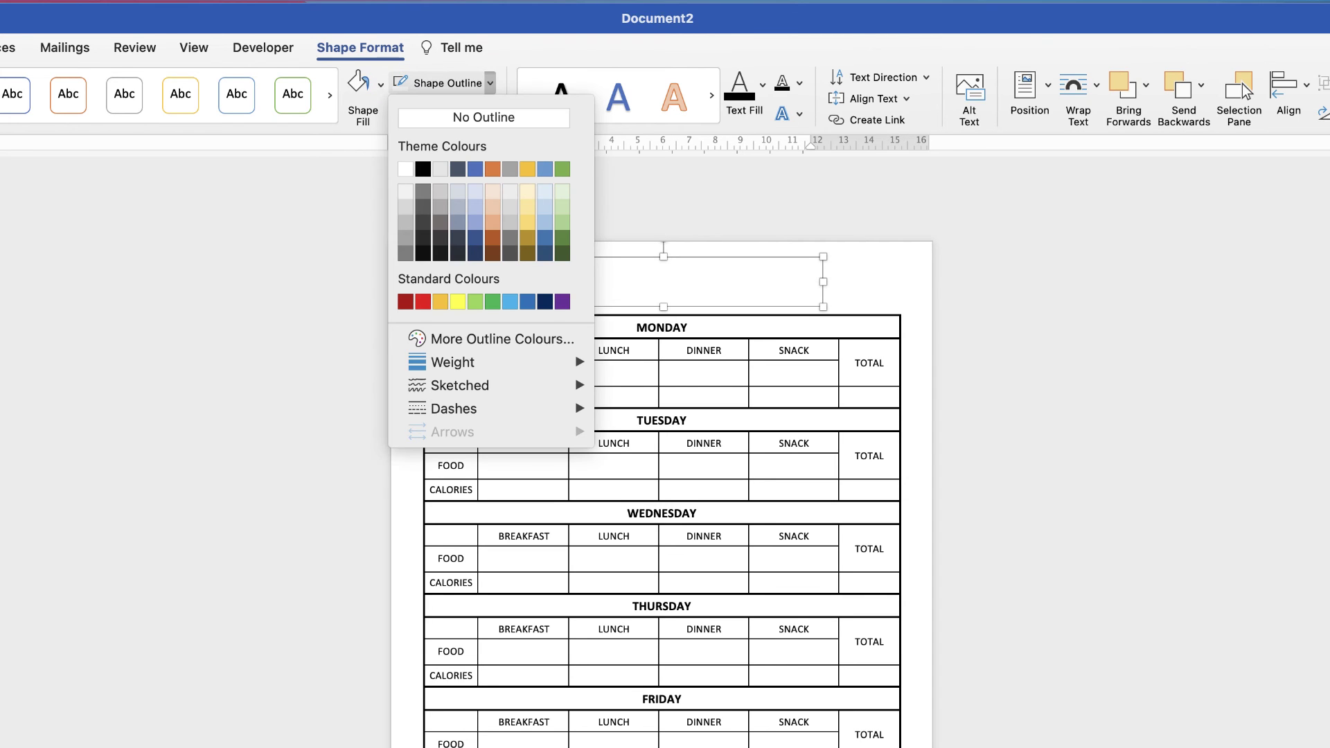
left_click(480, 116)
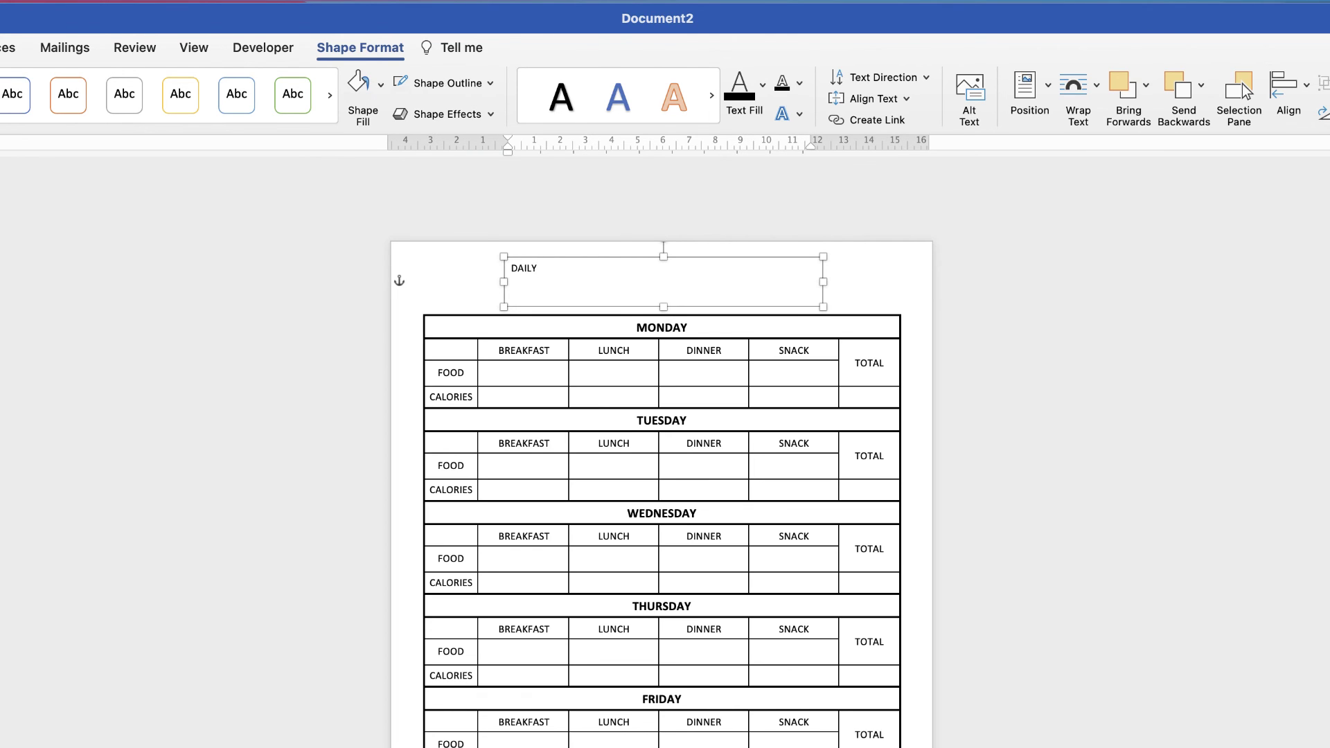
type("DIET PLANNER")
left_click_drag(609, 269, 532, 268)
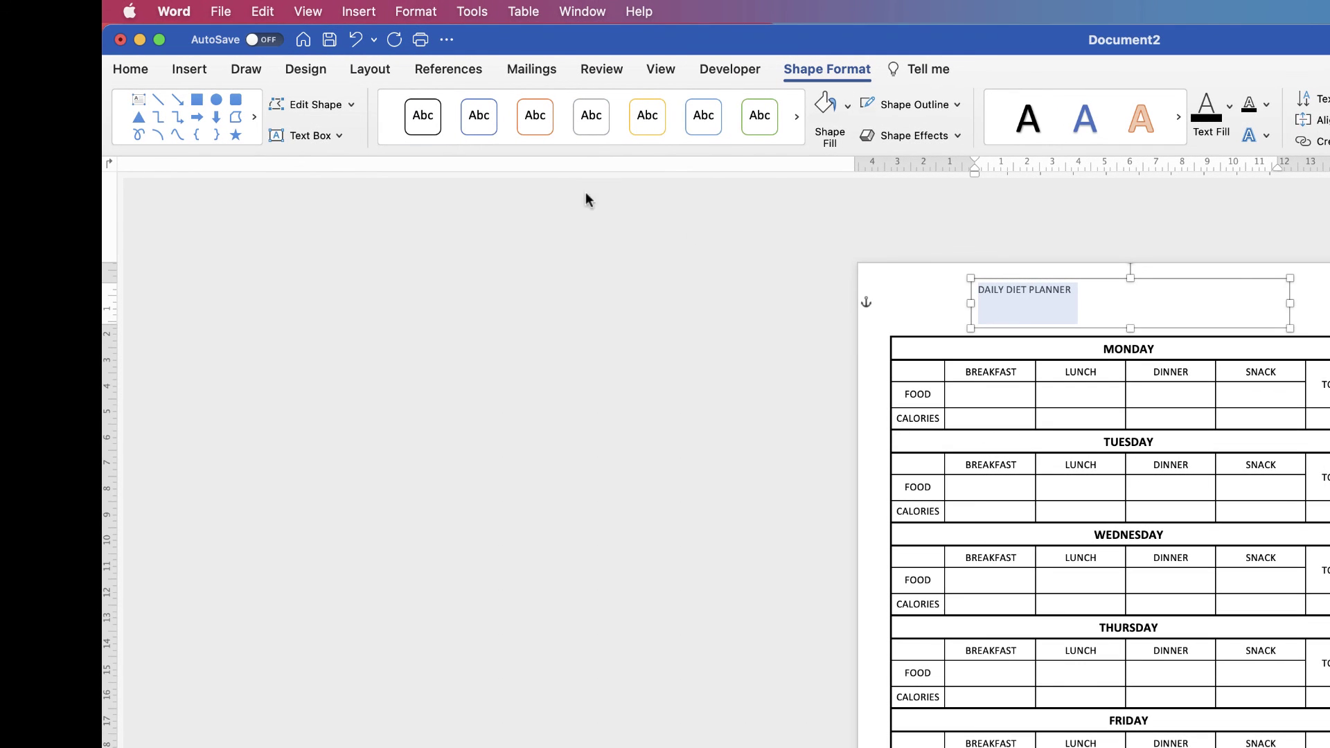
- Enlarge the DAILY DIET PLANNER title to 28 pt, underline it, and centre it
left_click(121, 71)
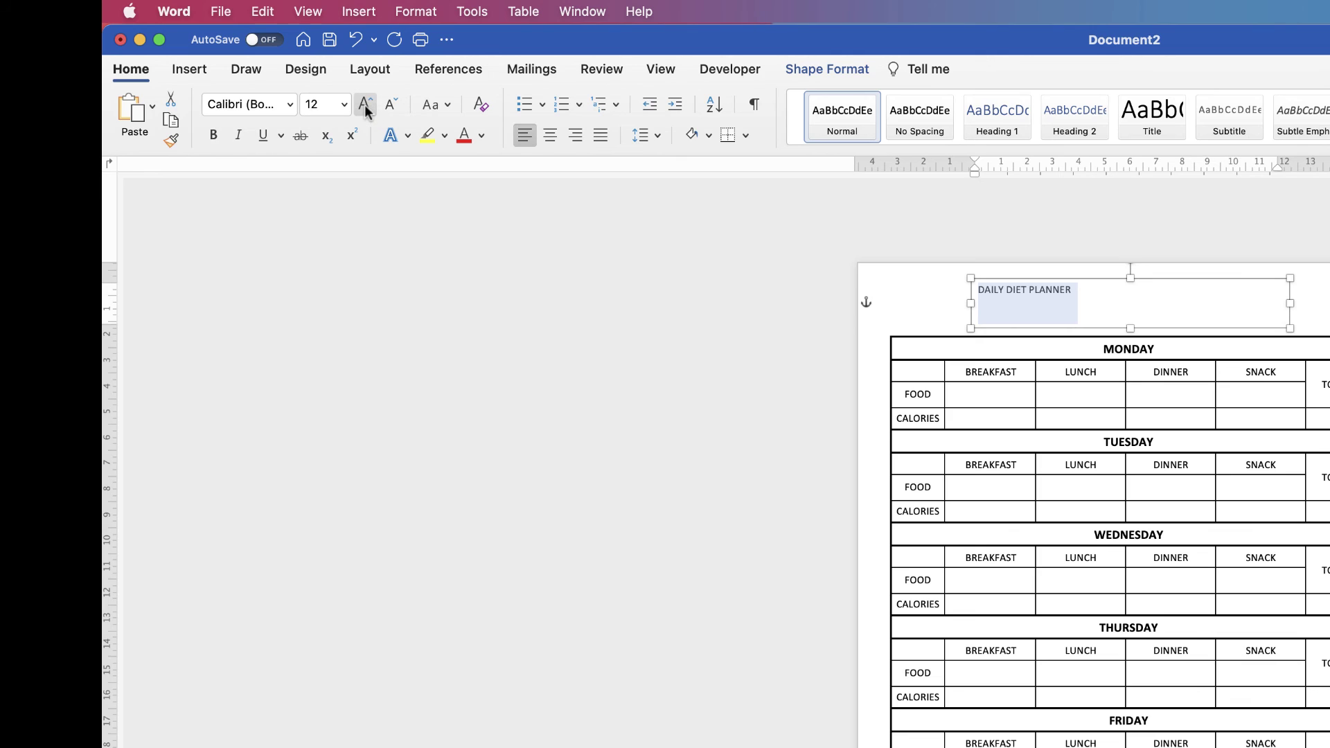
left_click(364, 106)
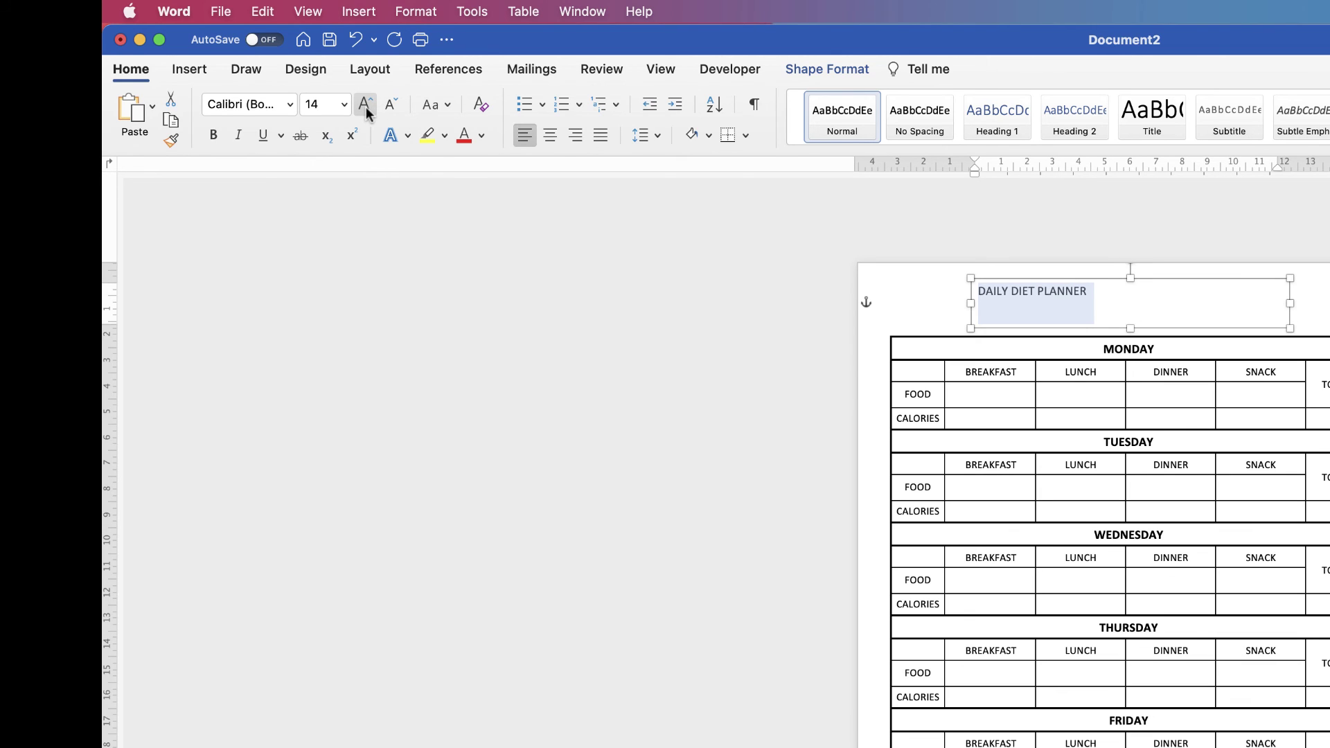
left_click(365, 105)
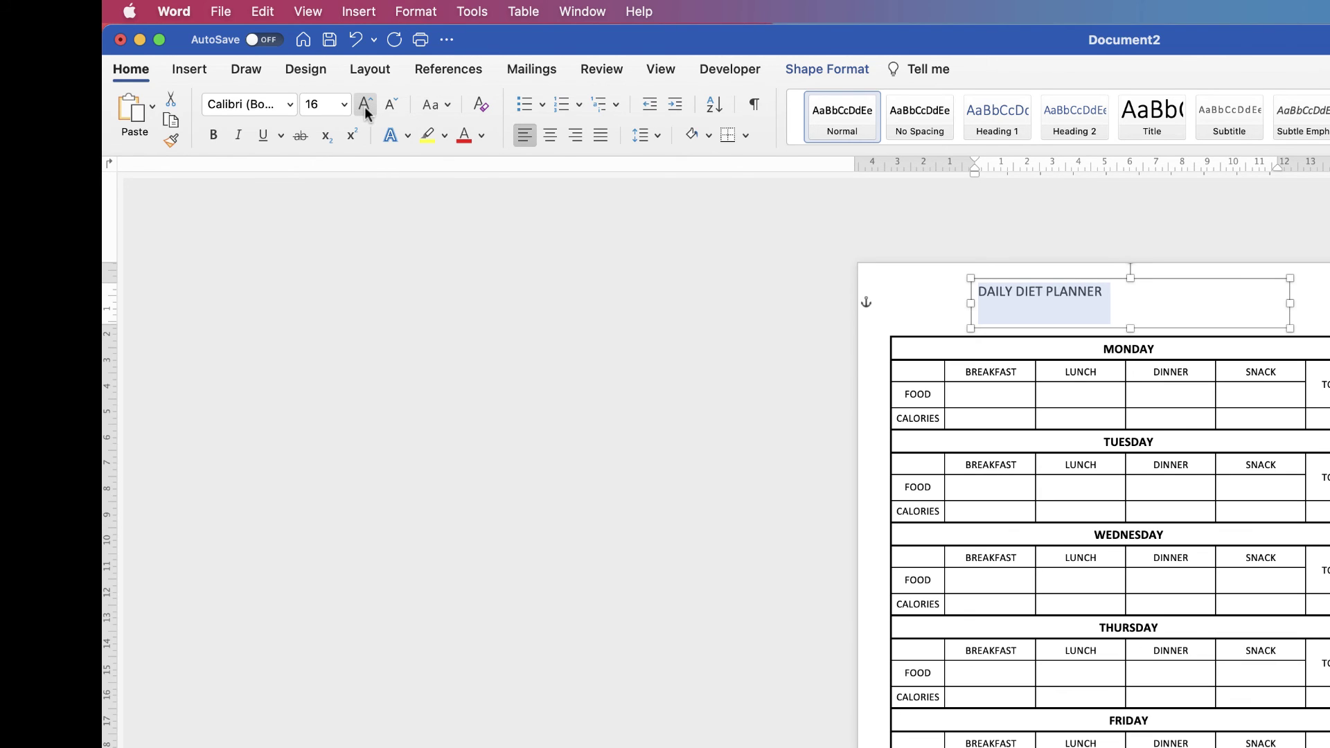
left_click(365, 105)
left_click(365, 105)
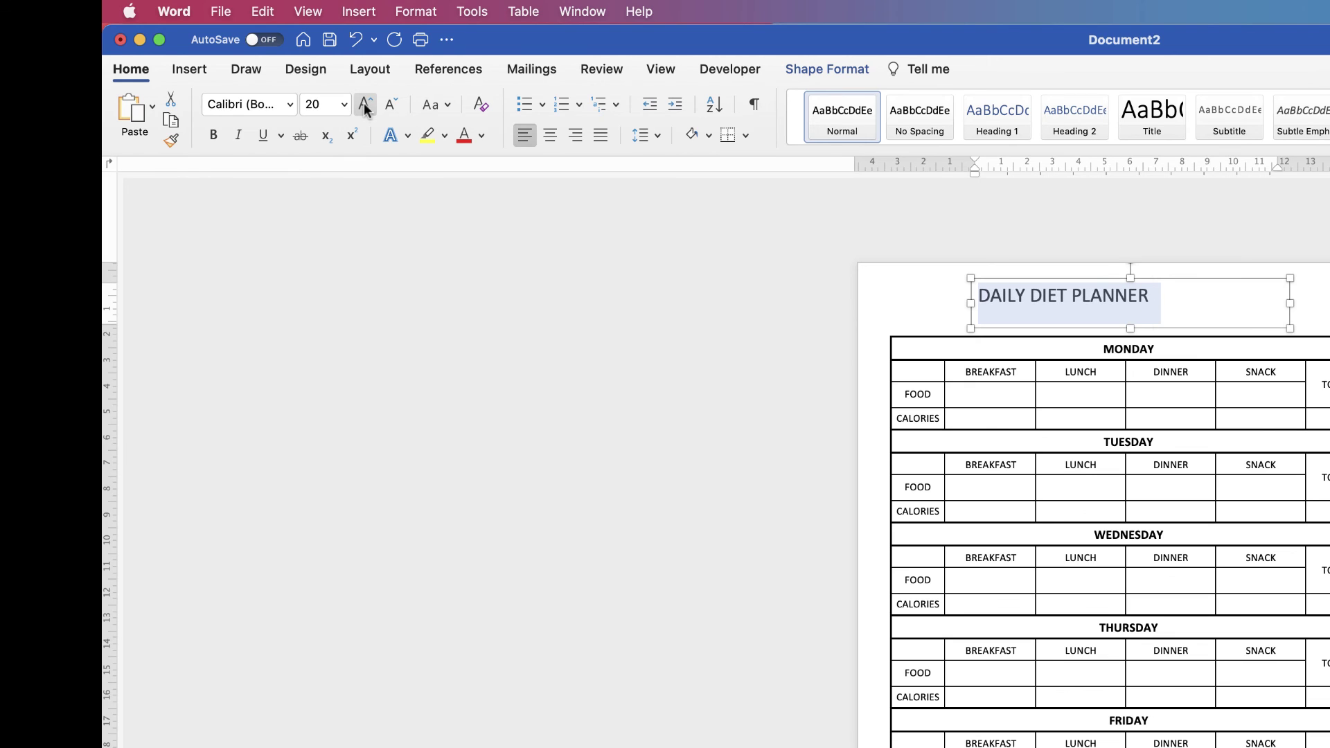
left_click(365, 105)
left_click(364, 104)
left_click(364, 102)
left_click(364, 103)
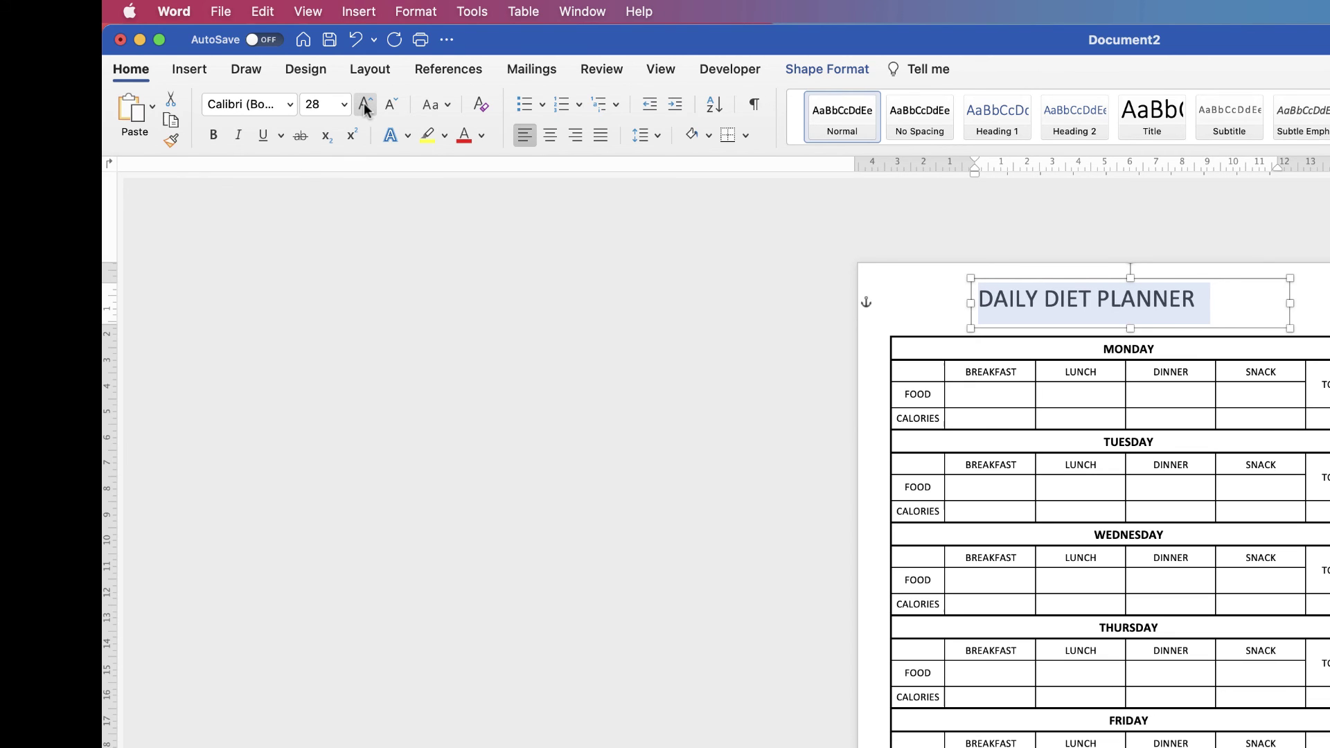
left_click(264, 135)
left_click(548, 138)
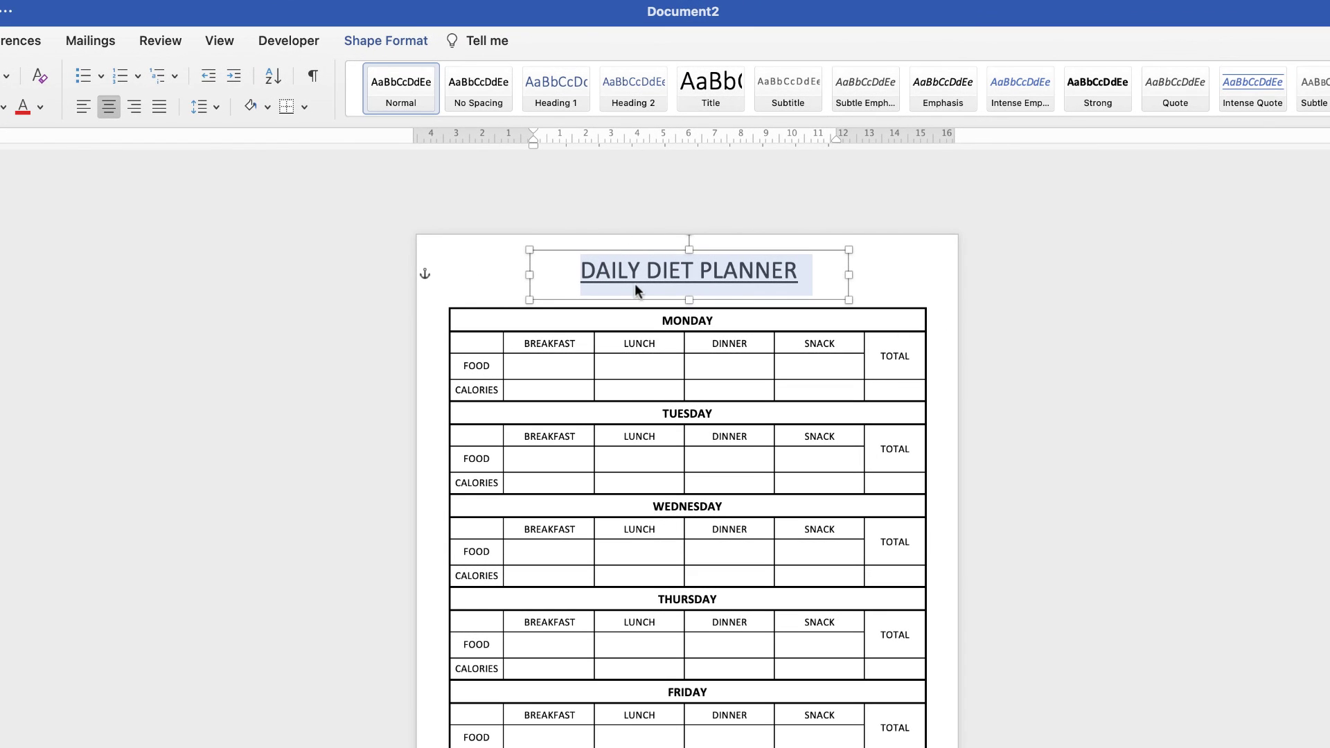
- Align the title text box to the horizontal centre of the page
left_click(881, 274)
mouse_move(734, 269)
left_mouse_down()
mouse_move(689, 299)
mouse_move(657, 286)
mouse_move(657, 261)
mouse_move(749, 263)
mouse_move(728, 274)
left_mouse_up()
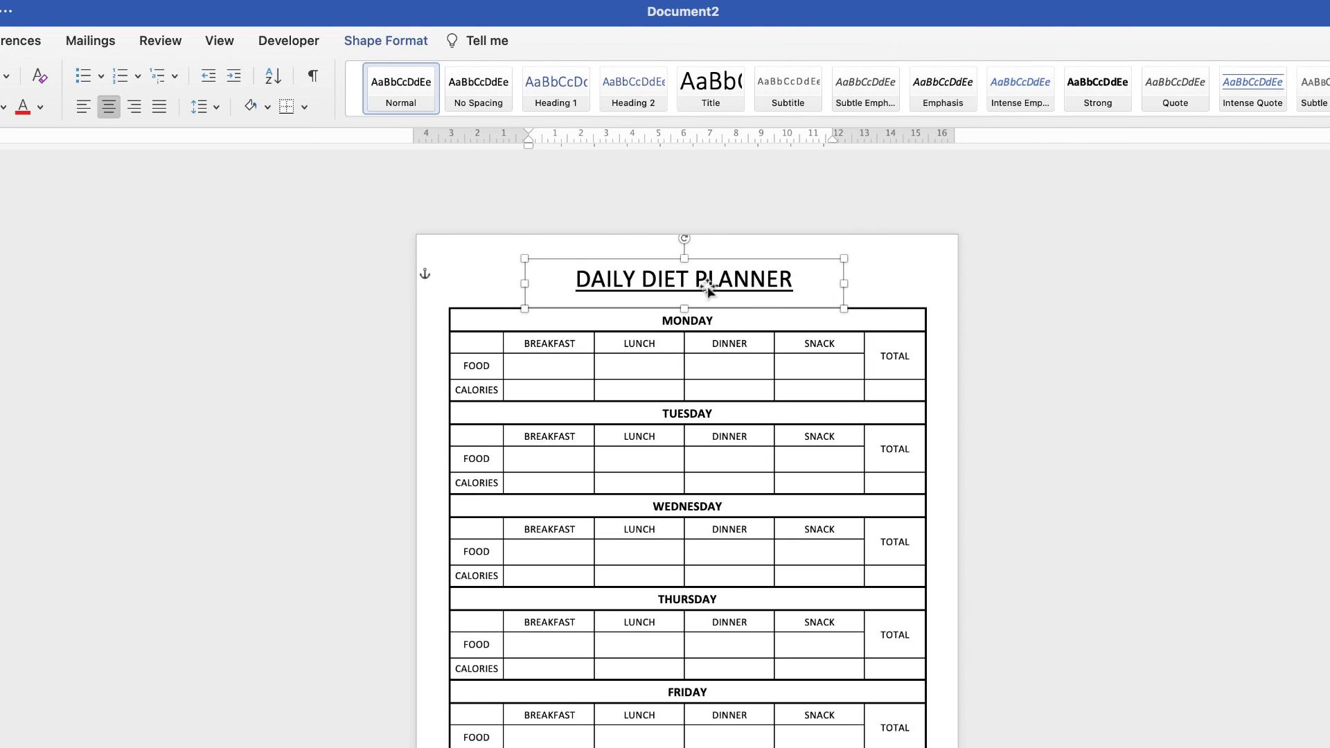
left_click(412, 42)
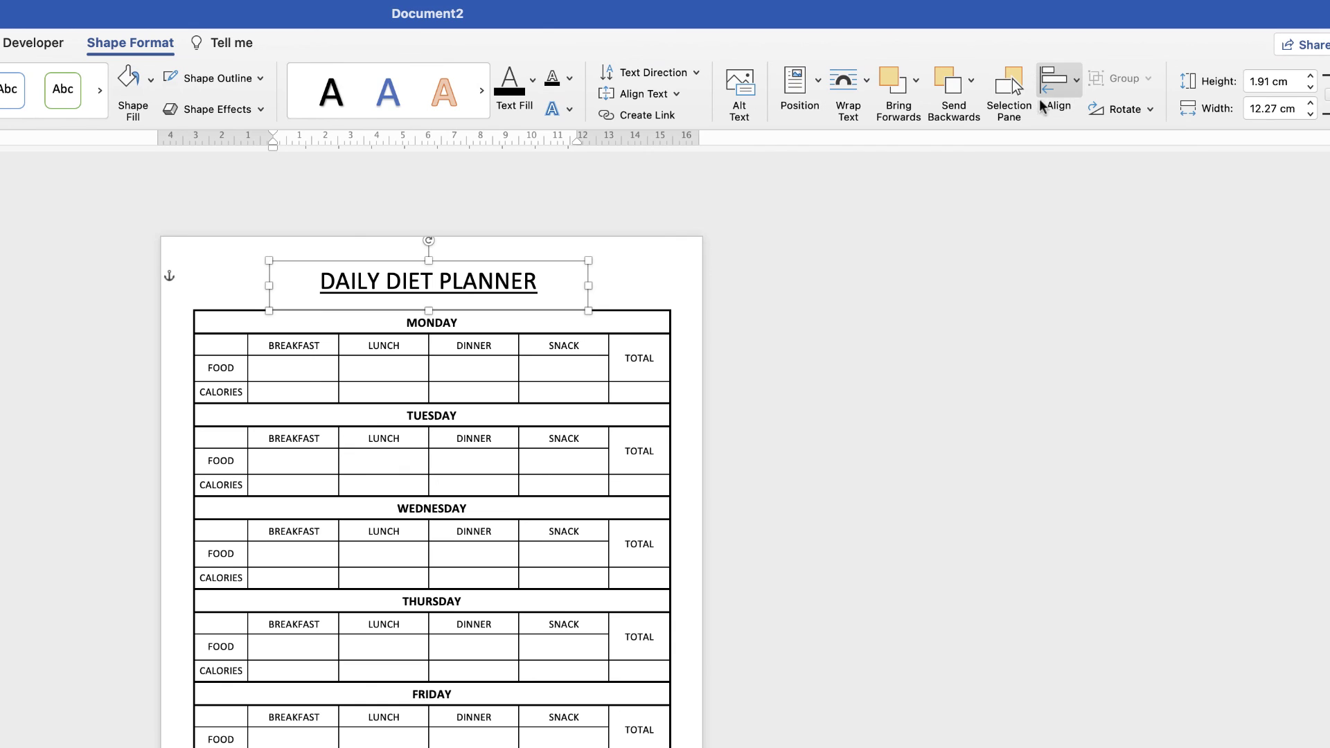
left_click(1076, 79)
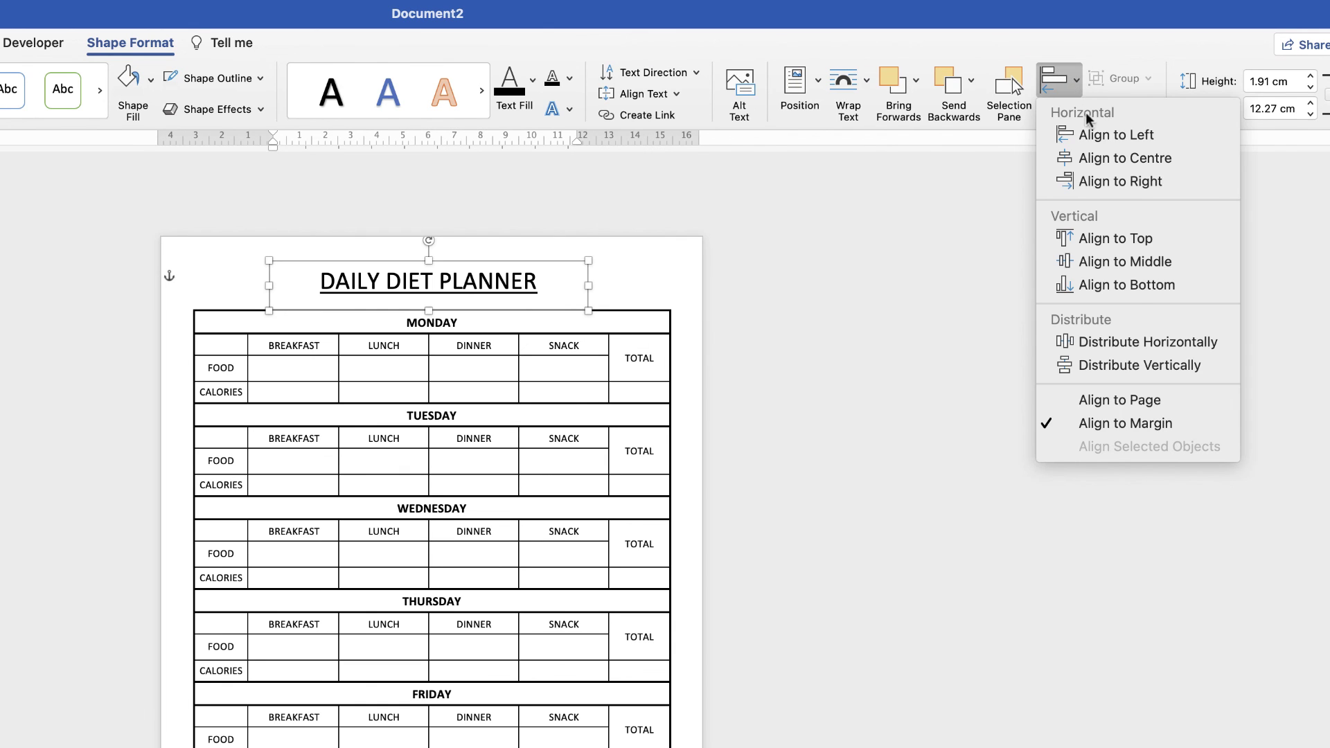
left_click(1088, 159)
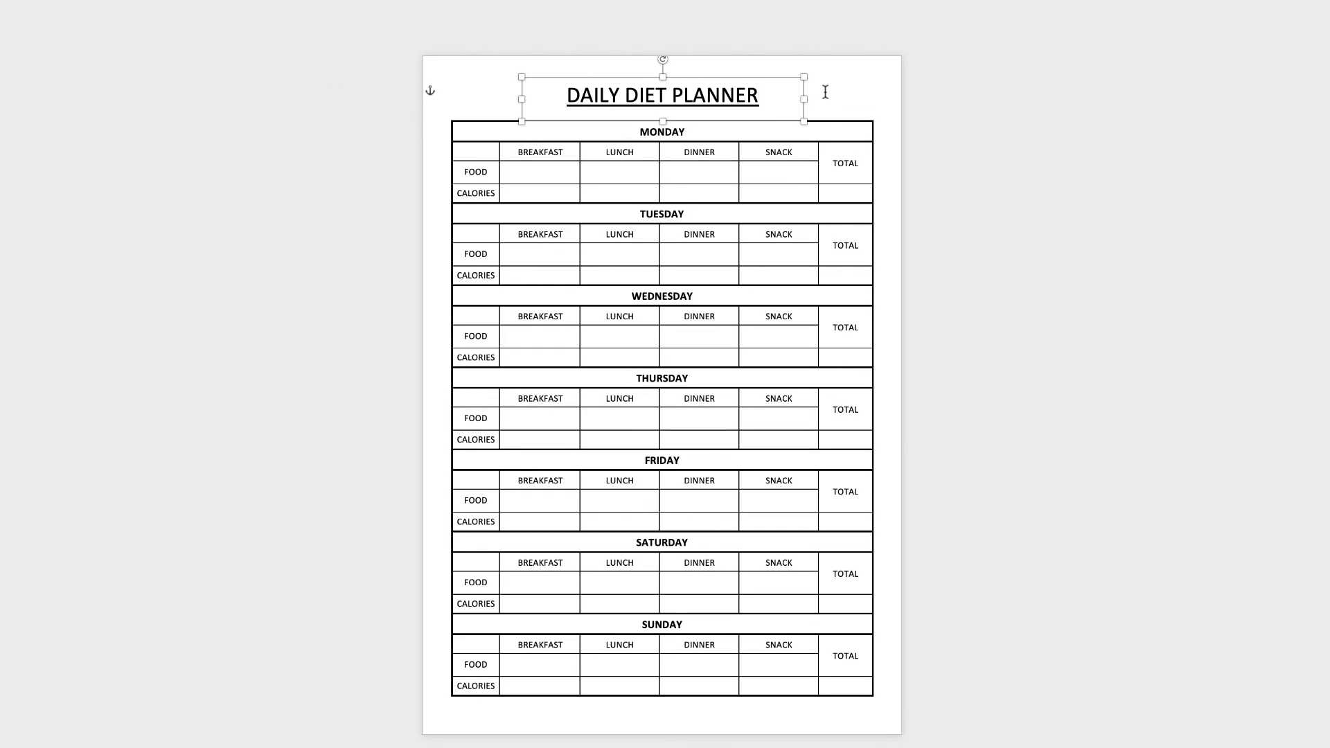
left_click(828, 88)
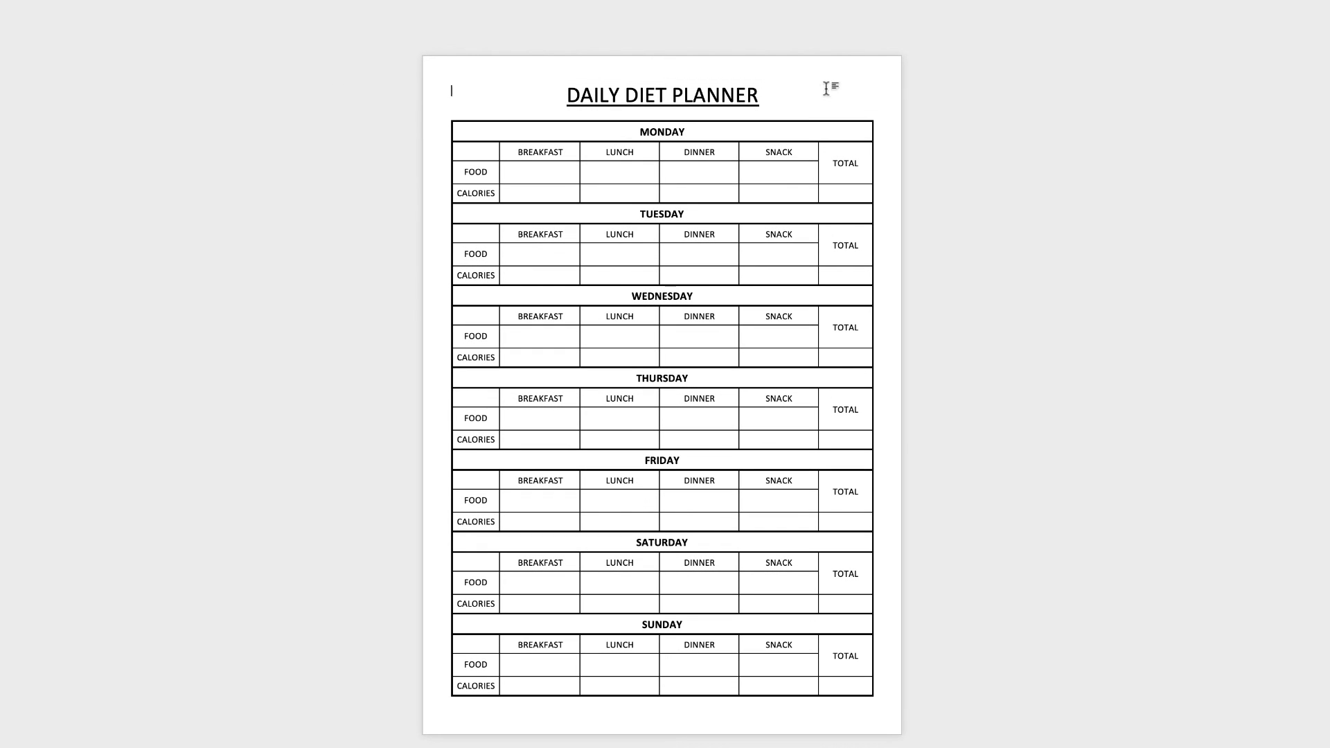